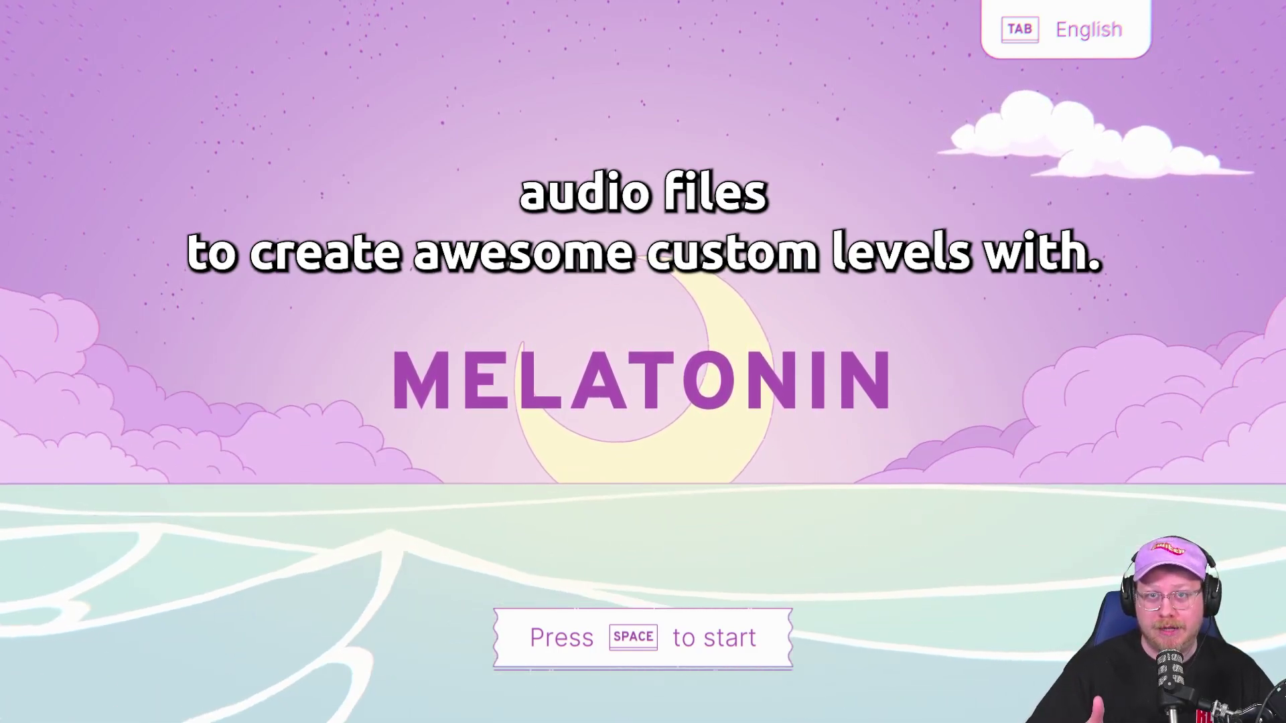
- Start the game and load Fan Club (Thrilling! Is This Love_) - Rhythm Heaven (ENG Version).mp3 as the level's custom music
{"action": "key", "text": "space"}
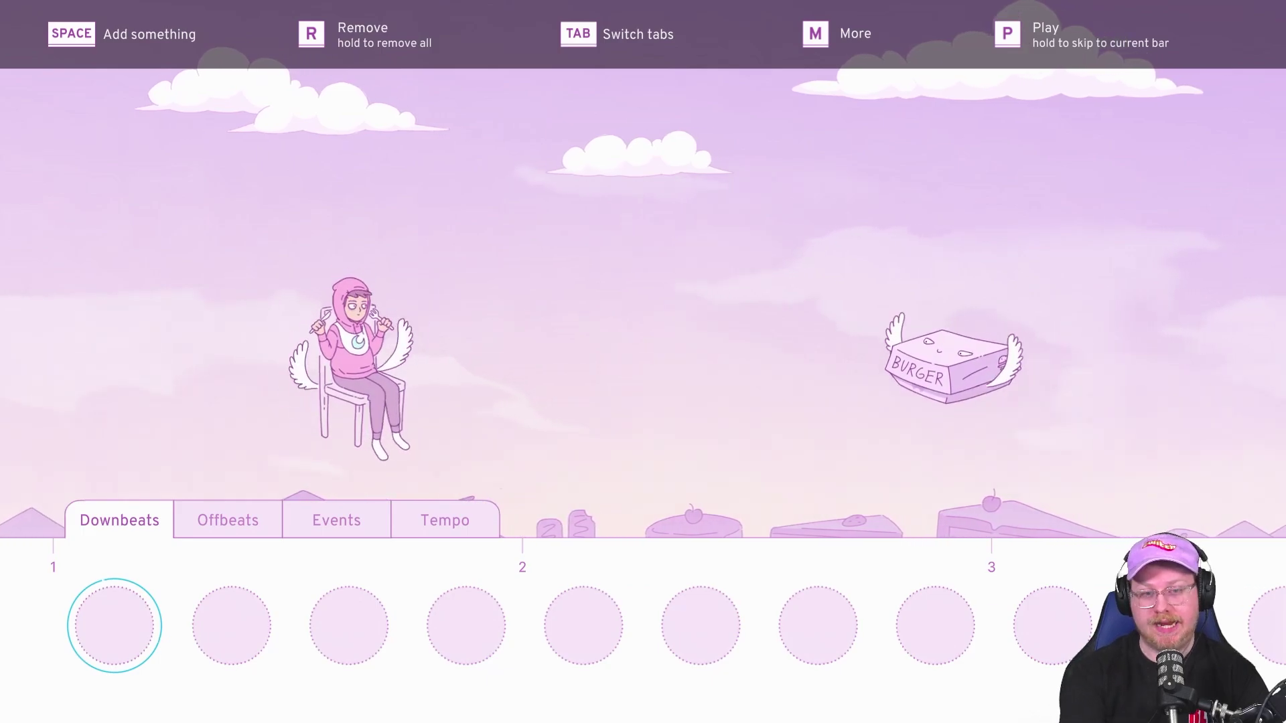
{"action": "key", "text": "m"}
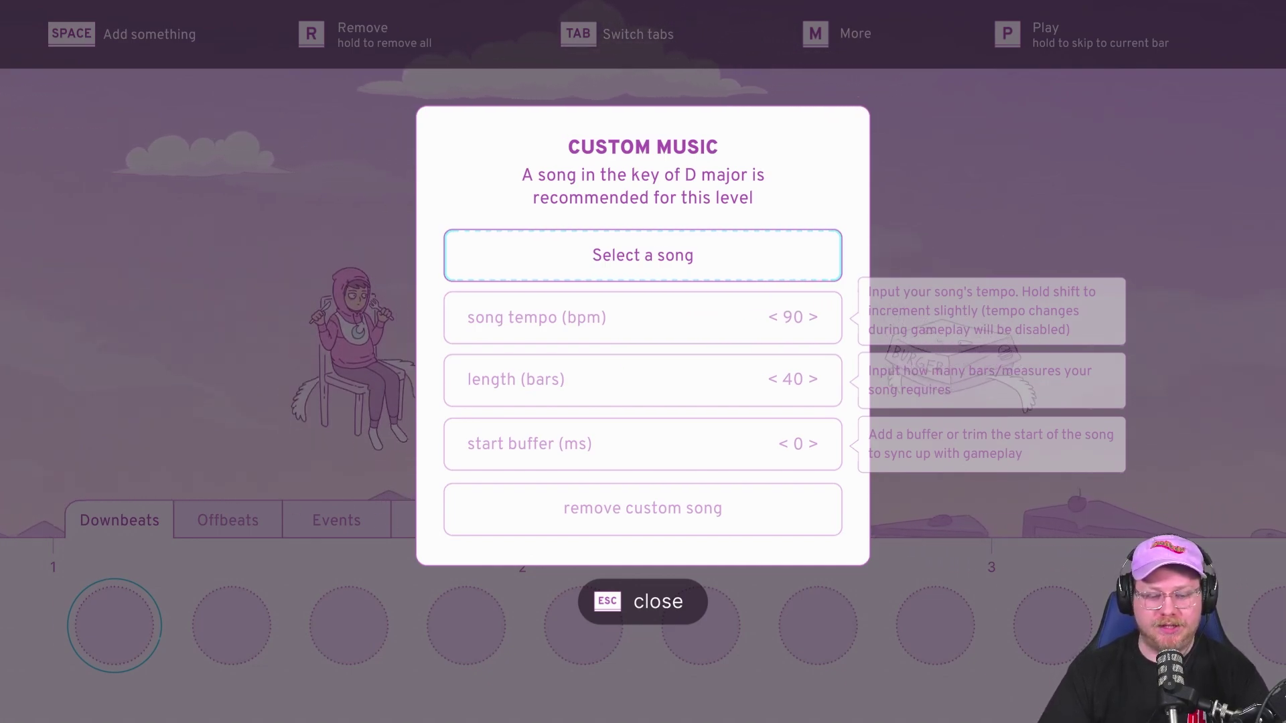
{"action": "key", "text": "Return"}
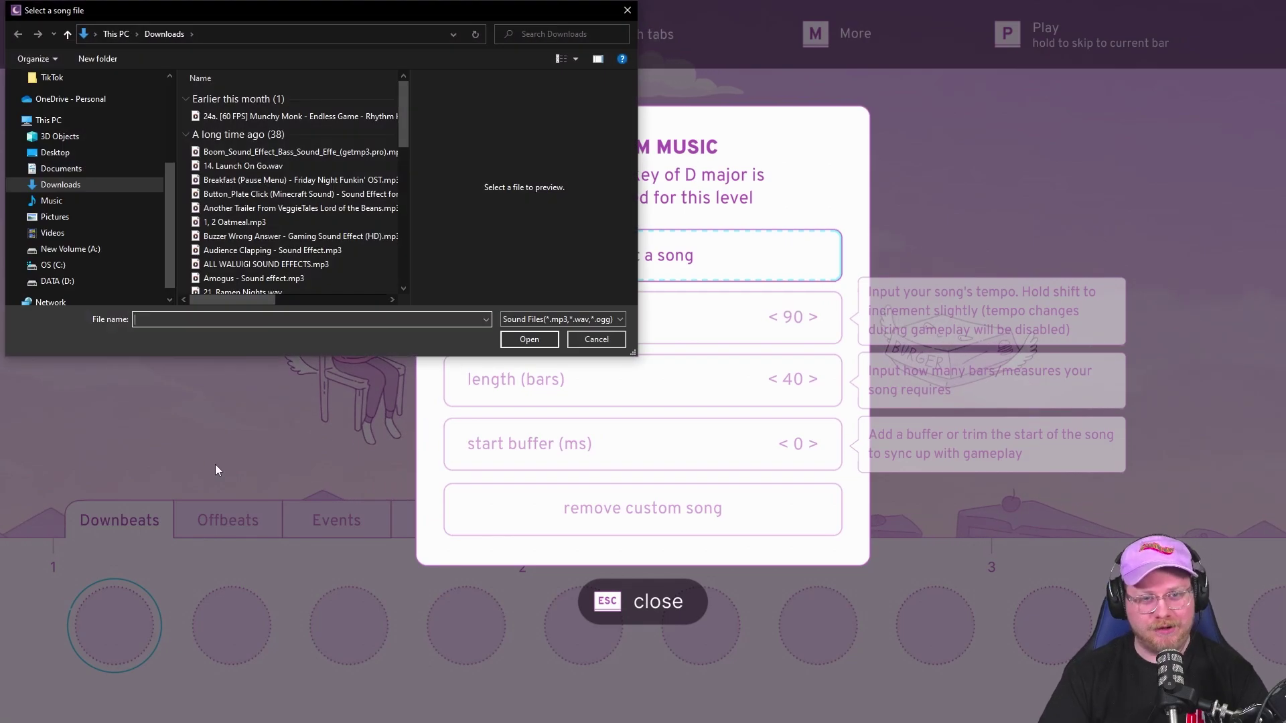
{"action": "left_click", "coordinate": [271, 118]}
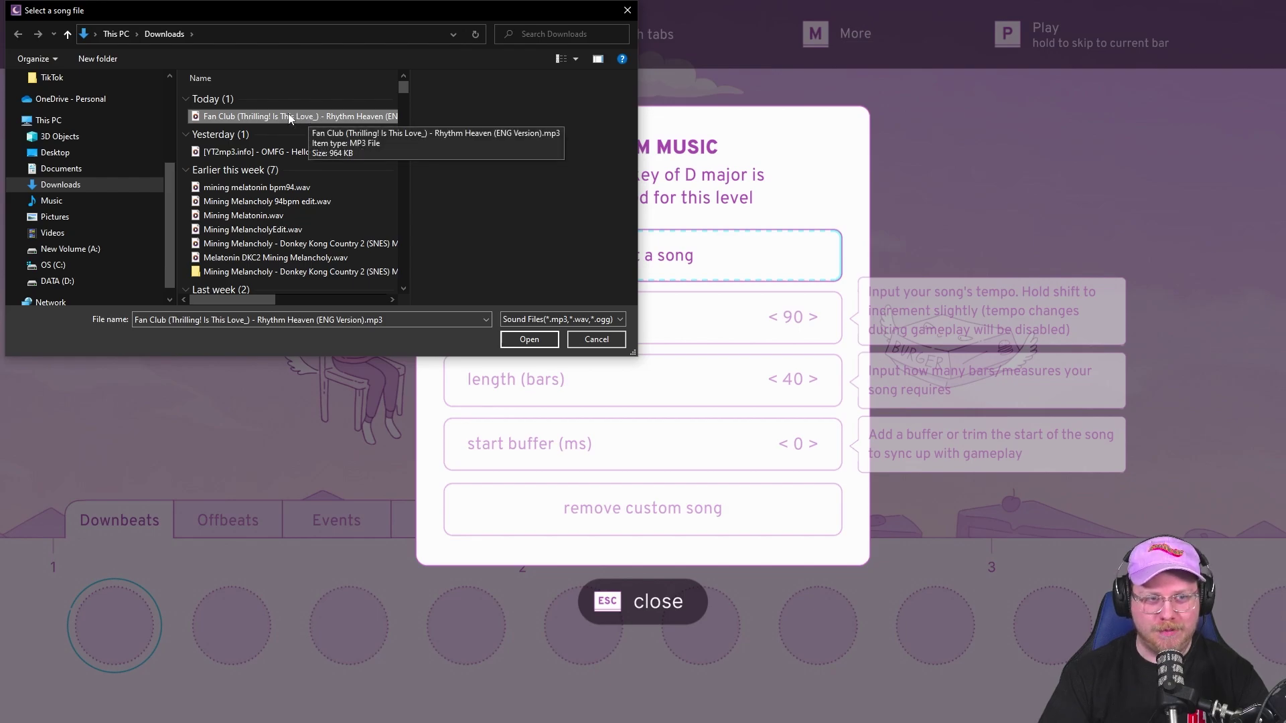
{"action": "double_click", "coordinate": [292, 117]}
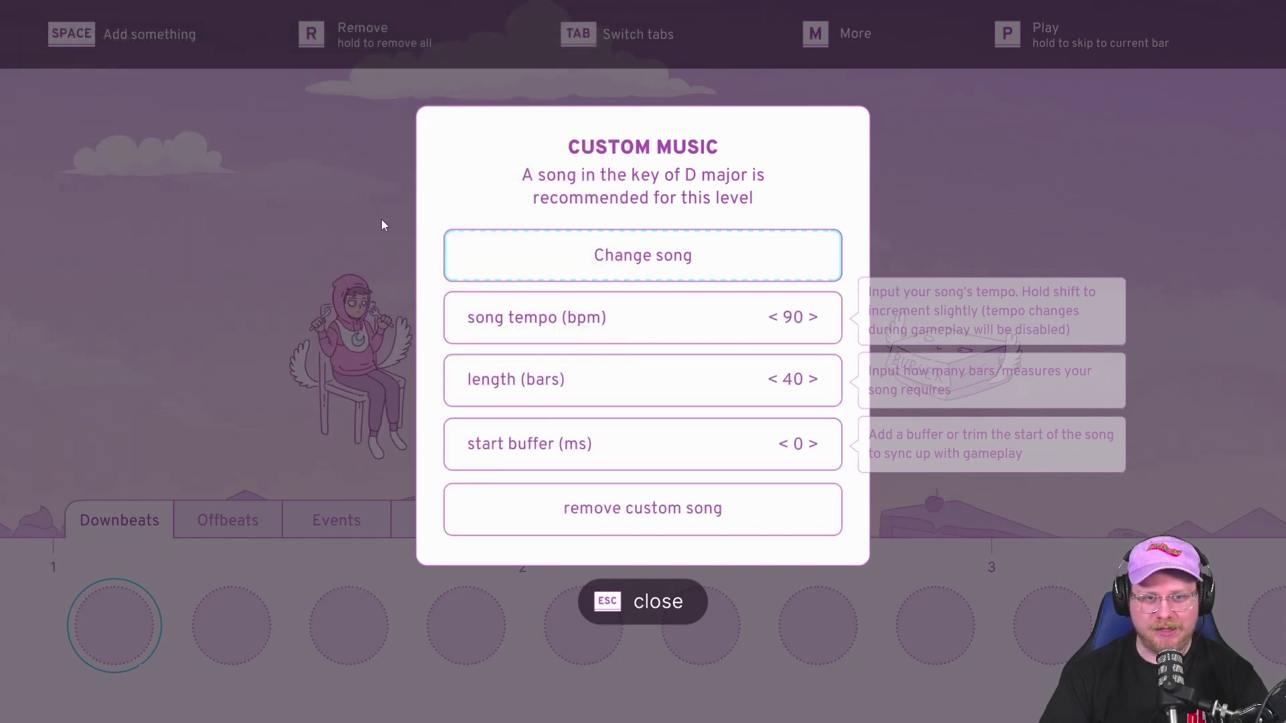
- Try positive and negative start buffer values for the custom song, then return the buffer to 0 ms
{"action": "key", "text": "Down"}
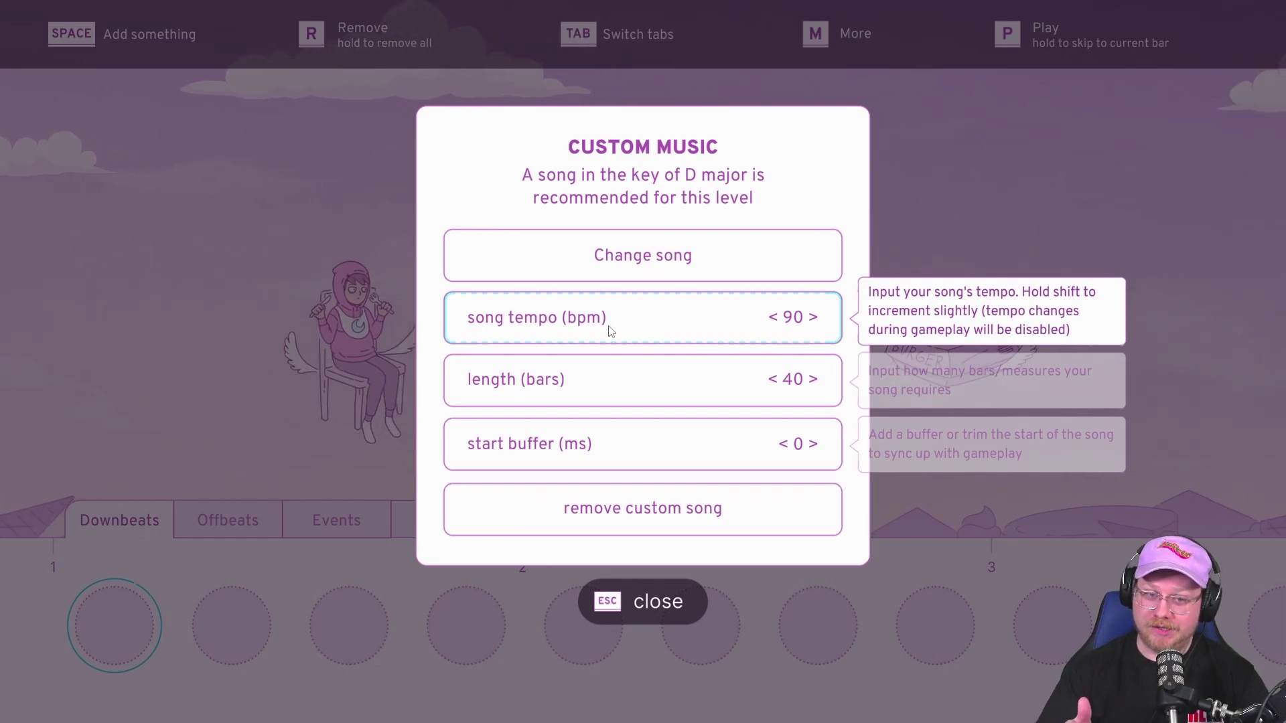
{"action": "key", "text": "Down"}
{"action": "key", "text": "Down"}
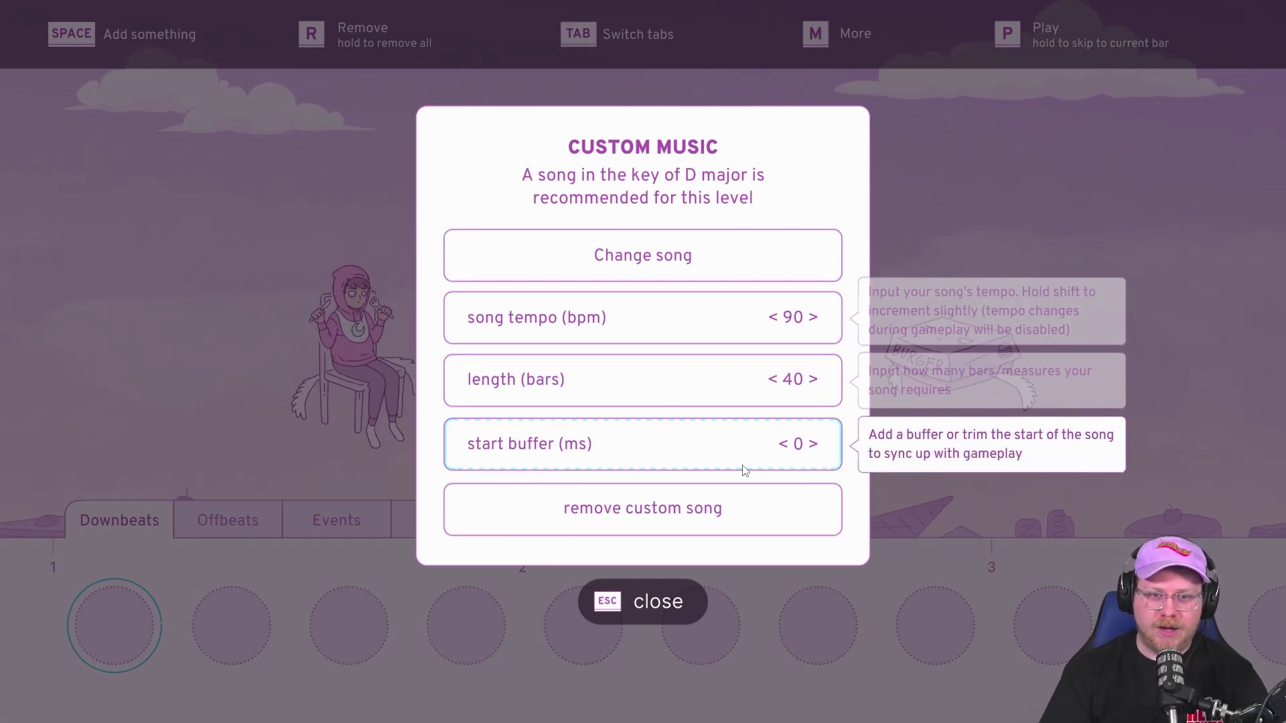
{"action": "scroll", "coordinate": [770, 460], "scroll_direction": "up", "scroll_amount": 6}
{"action": "scroll", "coordinate": [797, 458], "scroll_direction": "down", "scroll_amount": 5}
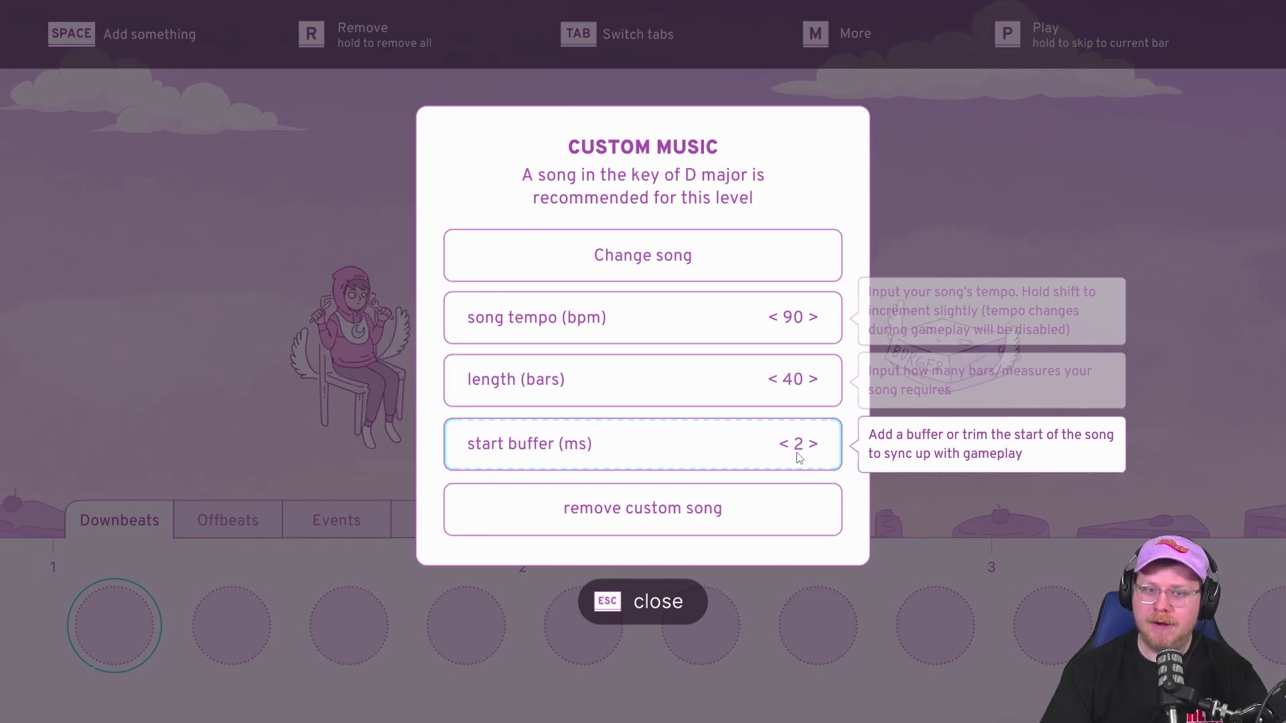
{"action": "scroll", "coordinate": [797, 458], "scroll_direction": "down", "scroll_amount": 9}
{"action": "scroll", "coordinate": [779, 458], "scroll_direction": "up", "scroll_amount": 2}
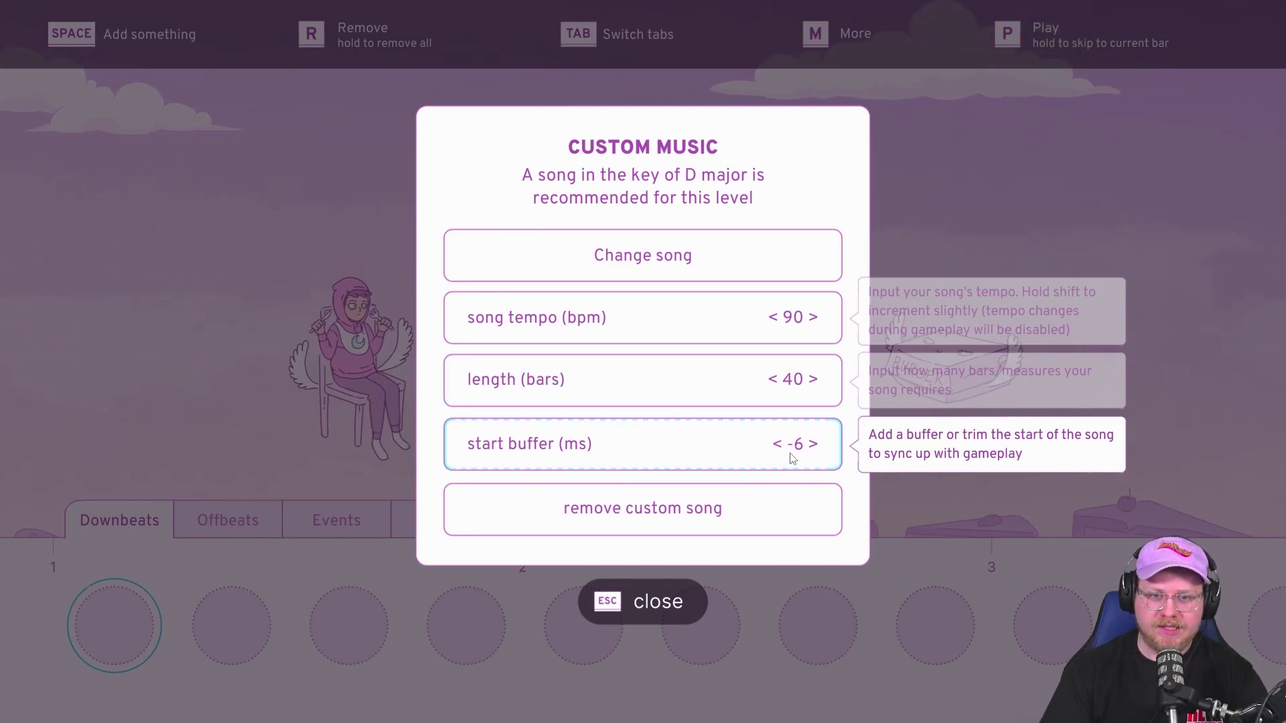
{"action": "scroll", "coordinate": [778, 458], "scroll_direction": "up", "scroll_amount": 2}
{"action": "scroll", "coordinate": [649, 459], "scroll_direction": "down", "scroll_amount": 3}
{"action": "scroll", "coordinate": [790, 459], "scroll_direction": "up", "scroll_amount": 6}
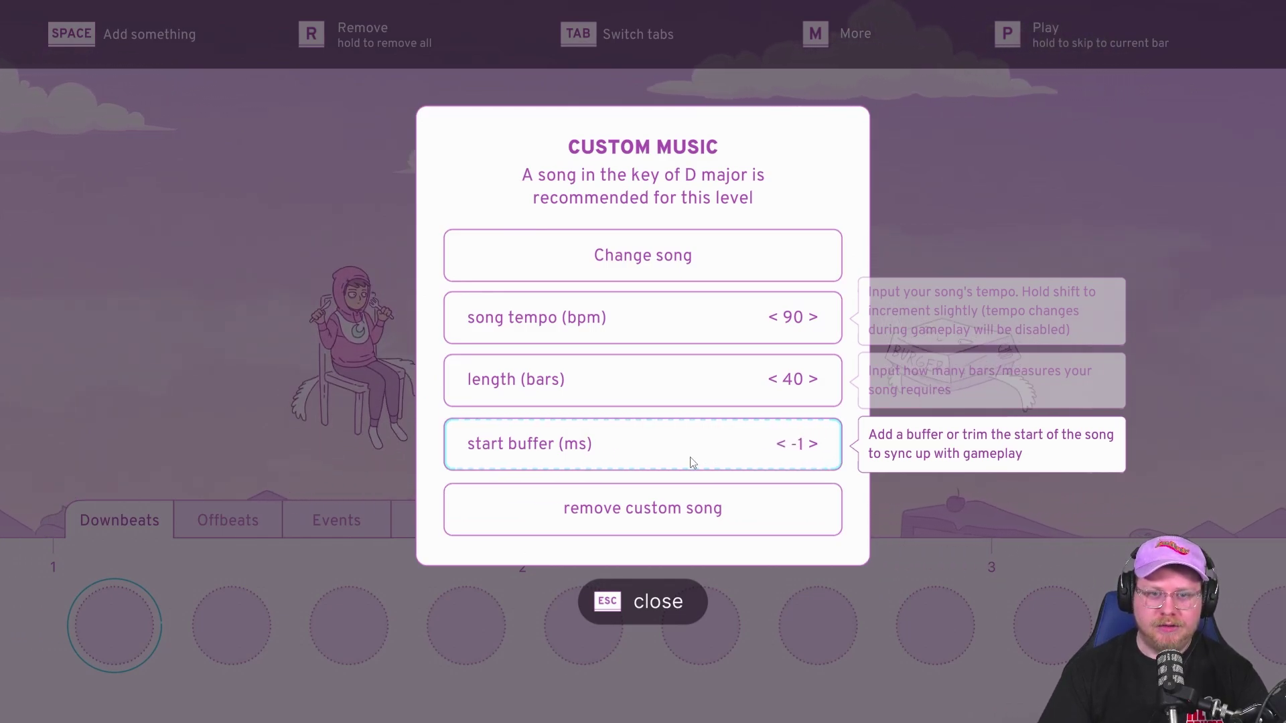
{"action": "scroll", "coordinate": [693, 460], "scroll_direction": "up", "scroll_amount": 1}
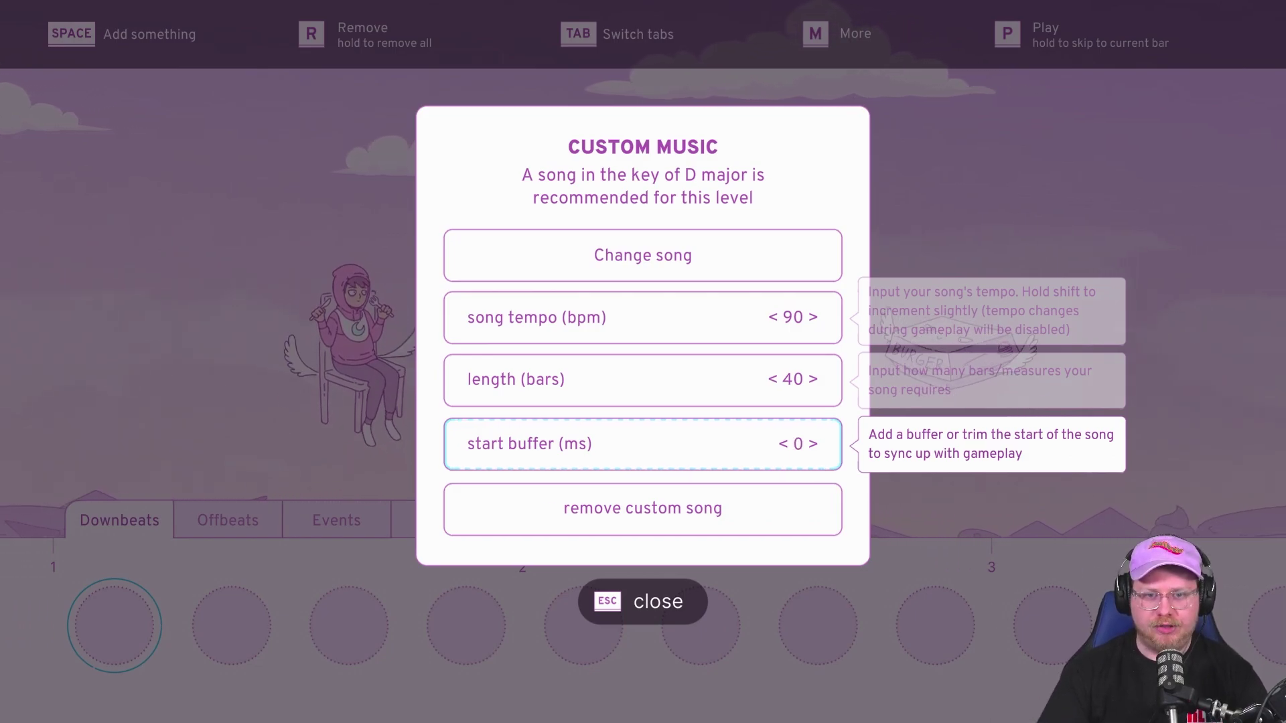
{"action": "scroll", "coordinate": [634, 476], "scroll_direction": "up", "scroll_amount": 7}
{"action": "scroll", "coordinate": [586, 468], "scroll_direction": "down", "scroll_amount": 2}
{"action": "scroll", "coordinate": [586, 469], "scroll_direction": "down", "scroll_amount": 5}
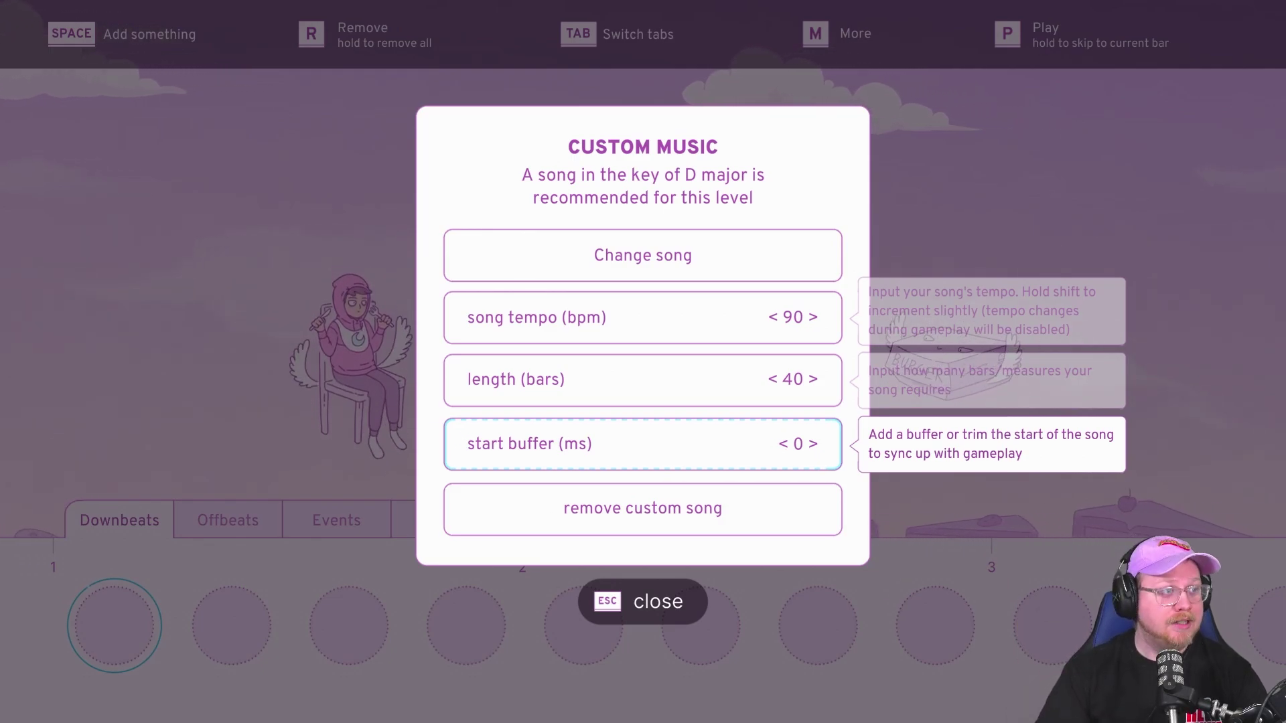
- Switch to Audacity, import the Fan Club song file and play it from the start
{"action": "key", "text": "alt+Tab"}
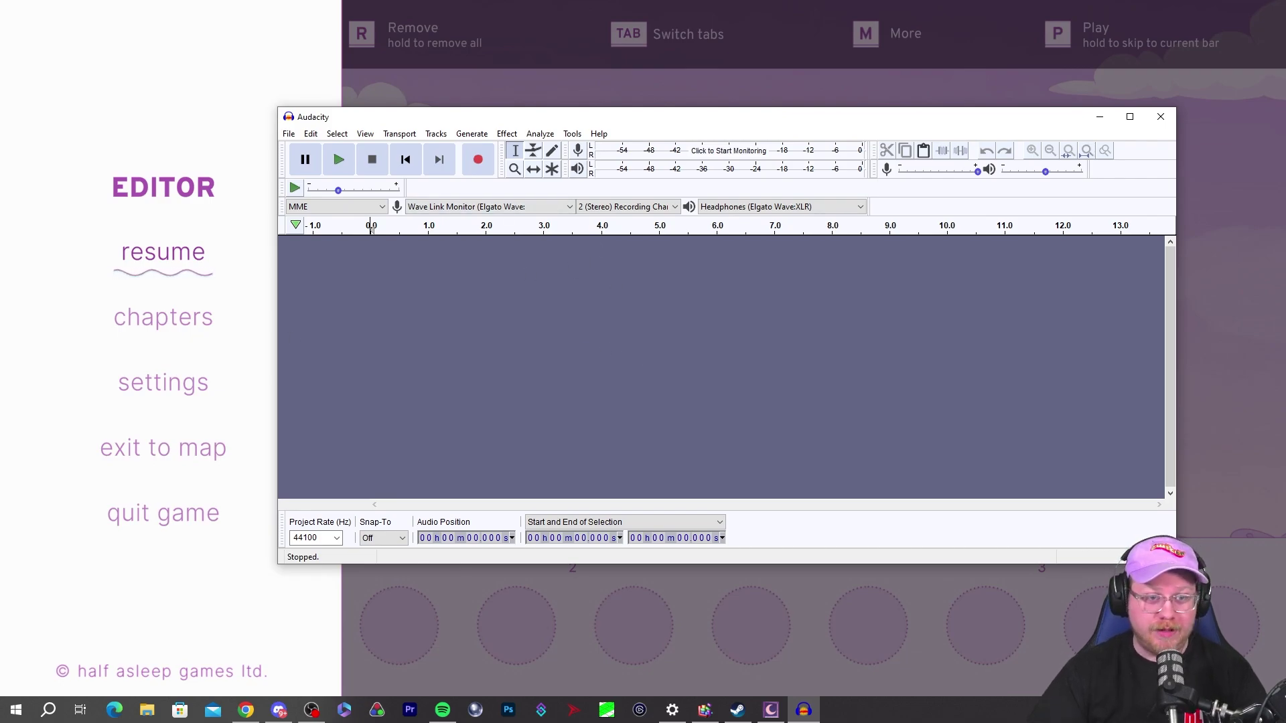
{"action": "key", "text": "alt+Tab"}
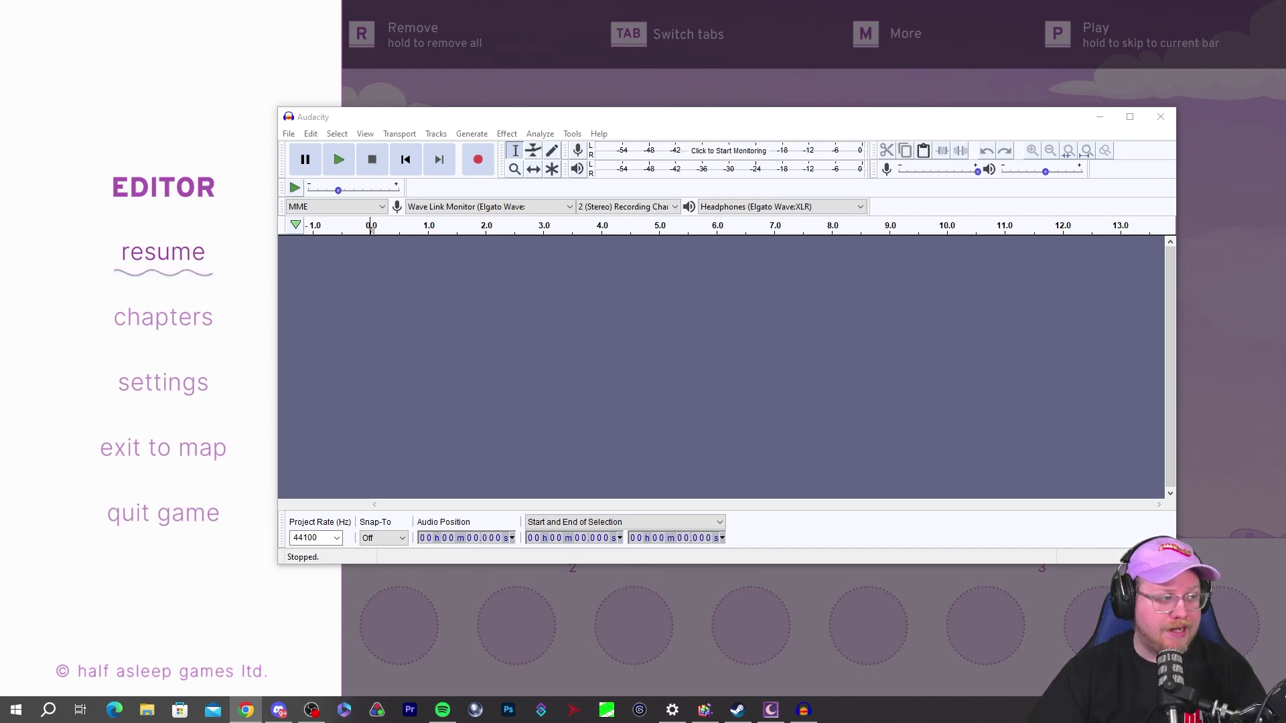
{"action": "key", "text": "alt+Tab"}
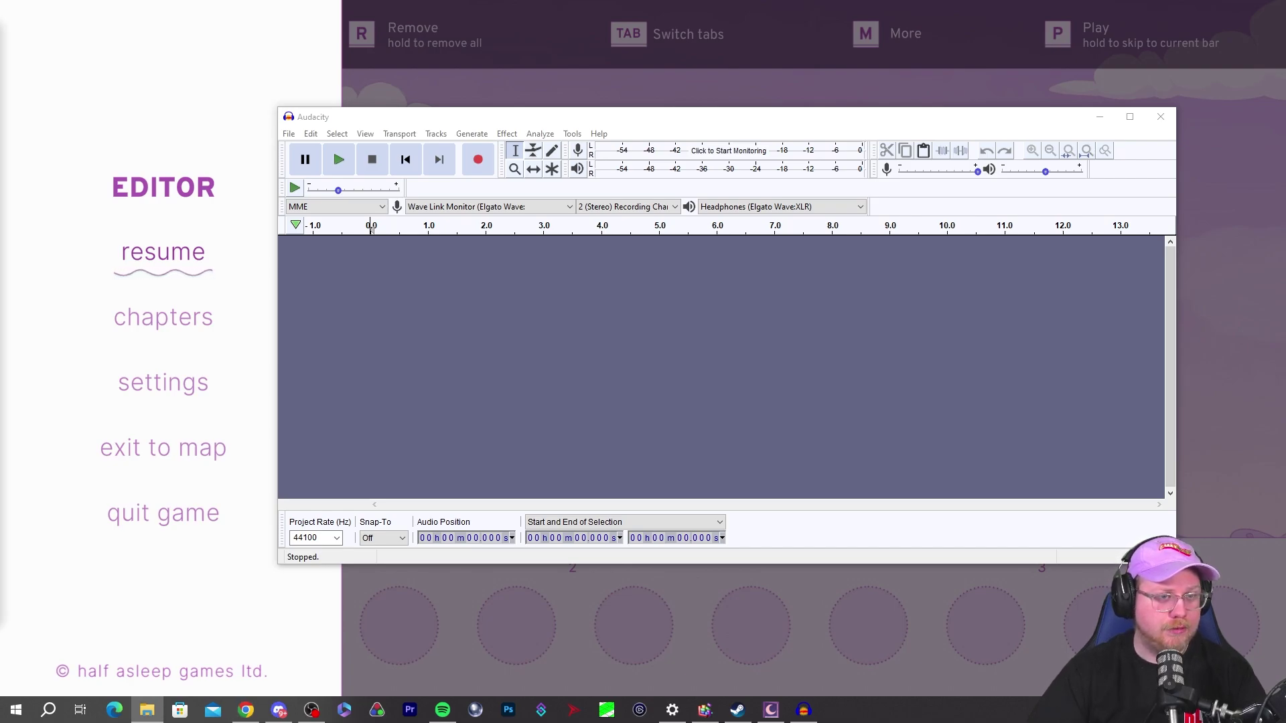
{"action": "left_click_drag", "start_coordinate": [0, 322], "coordinate": [518, 338]}
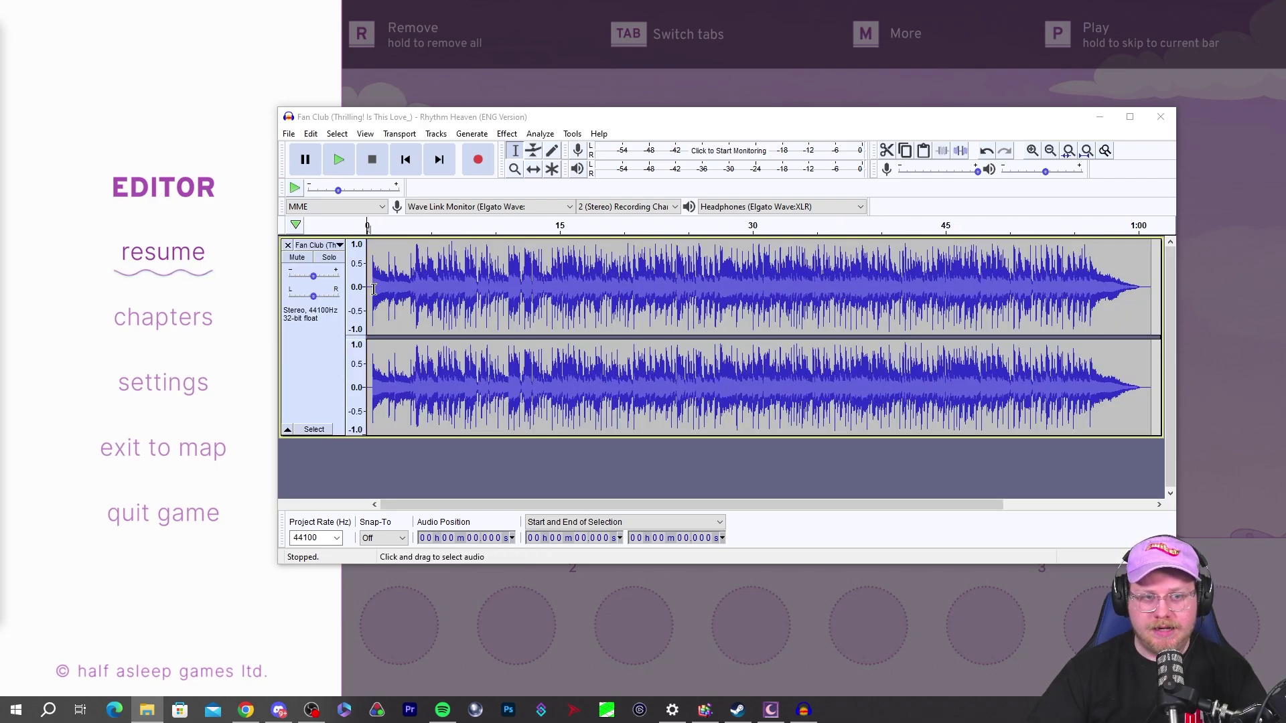
{"action": "left_click", "coordinate": [336, 161]}
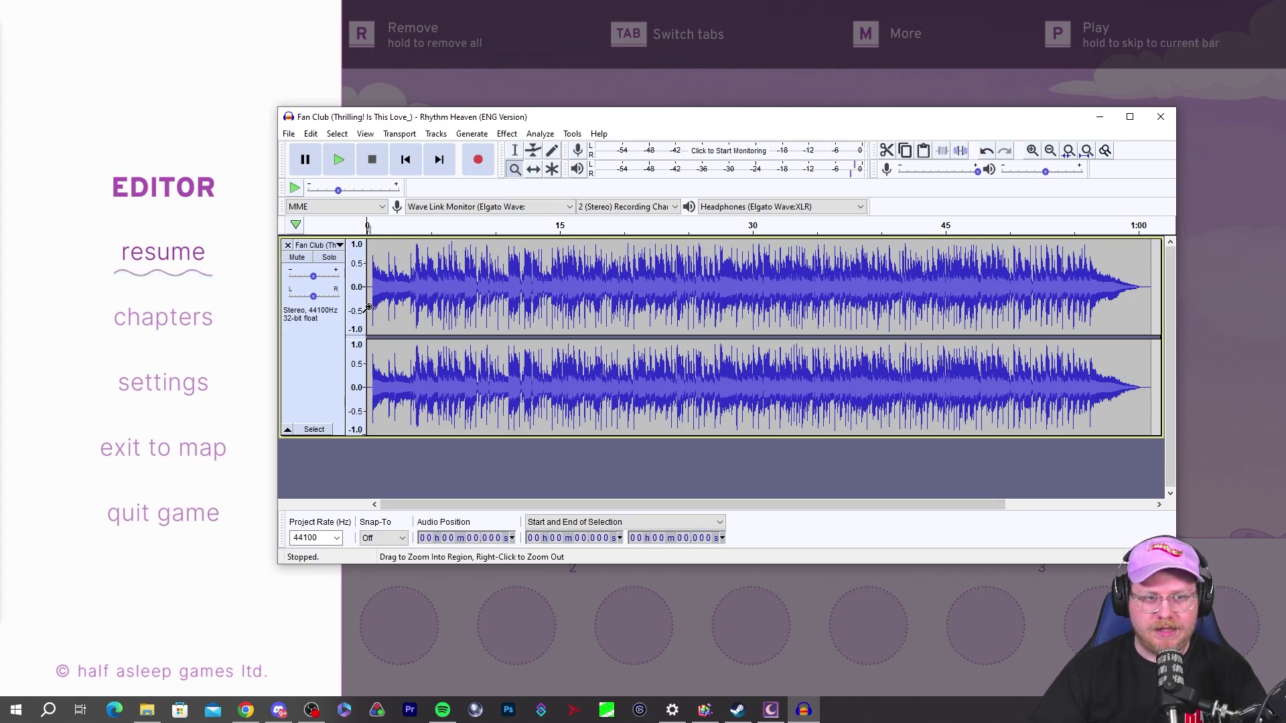
- Delete the silence before the song's first sound, from 0 to about 0.496 s
{"action": "left_click", "coordinate": [368, 306]}
{"action": "left_click", "coordinate": [368, 306]}
{"action": "left_click", "coordinate": [367, 304]}
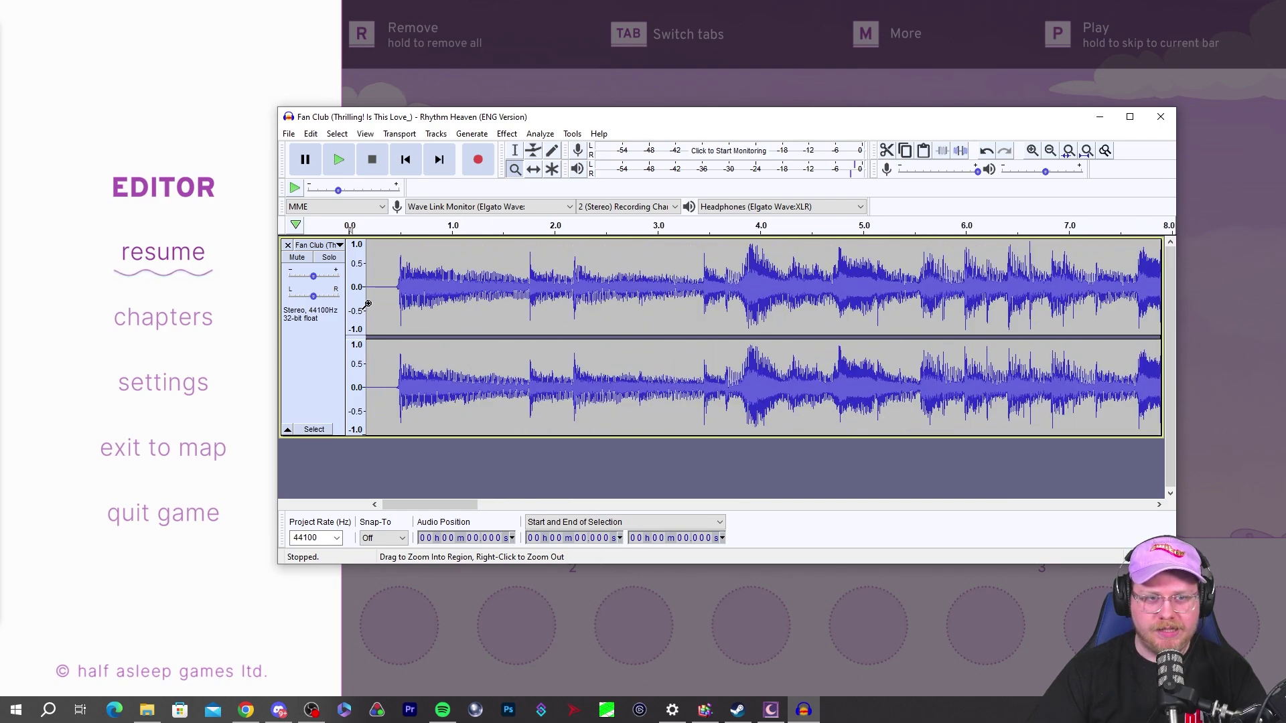
{"action": "left_click", "coordinate": [370, 304]}
{"action": "left_click", "coordinate": [378, 302]}
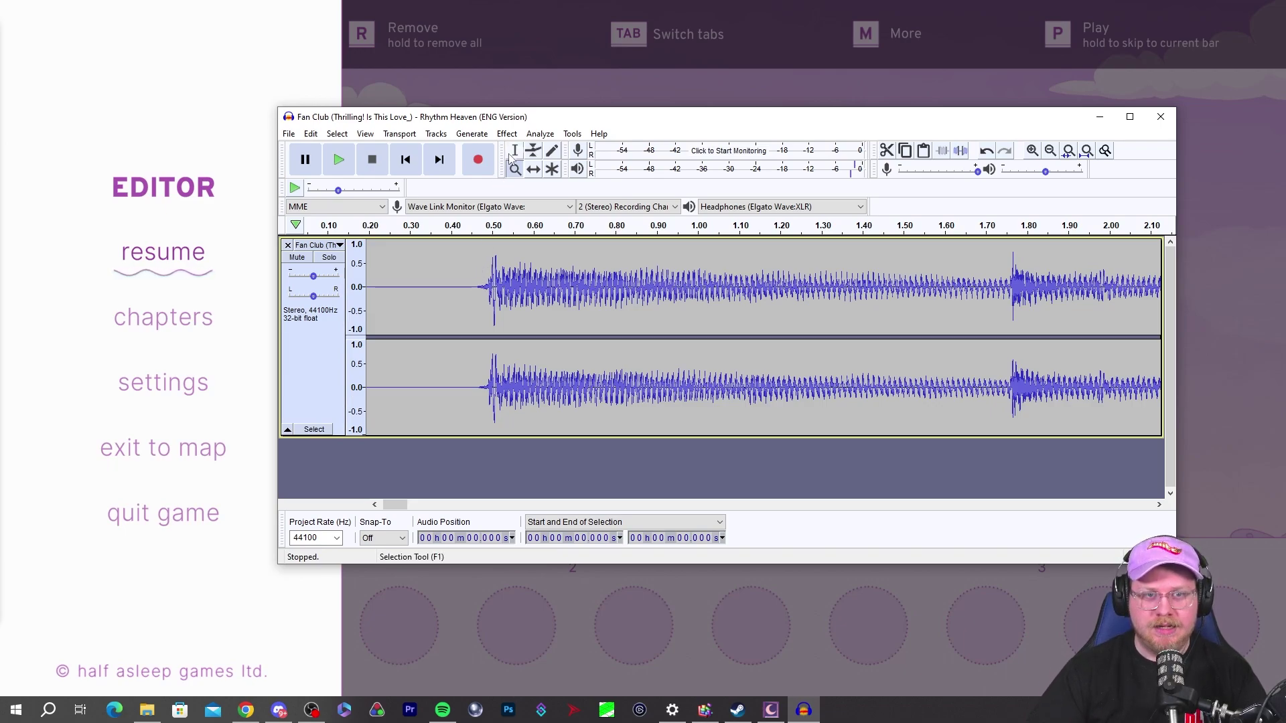
{"action": "left_click", "coordinate": [377, 288]}
{"action": "left_click", "coordinate": [369, 291]}
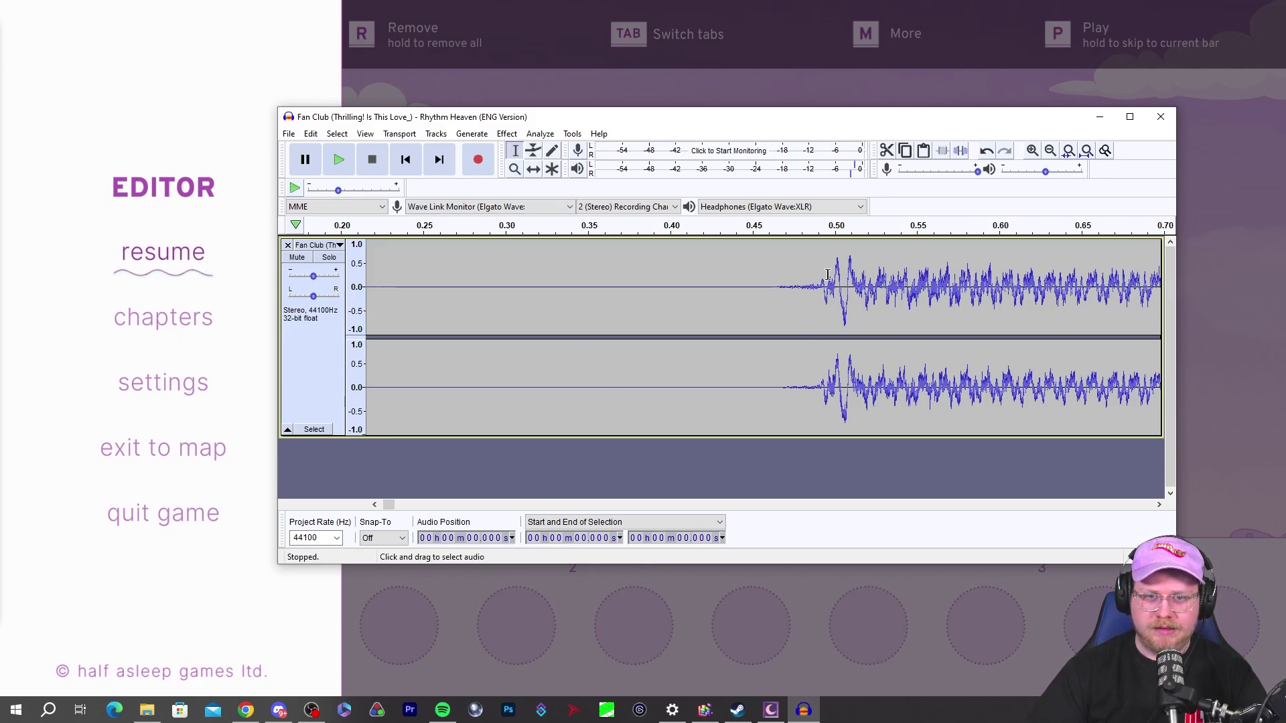
{"action": "left_click_drag", "start_coordinate": [828, 274], "coordinate": [316, 256]}
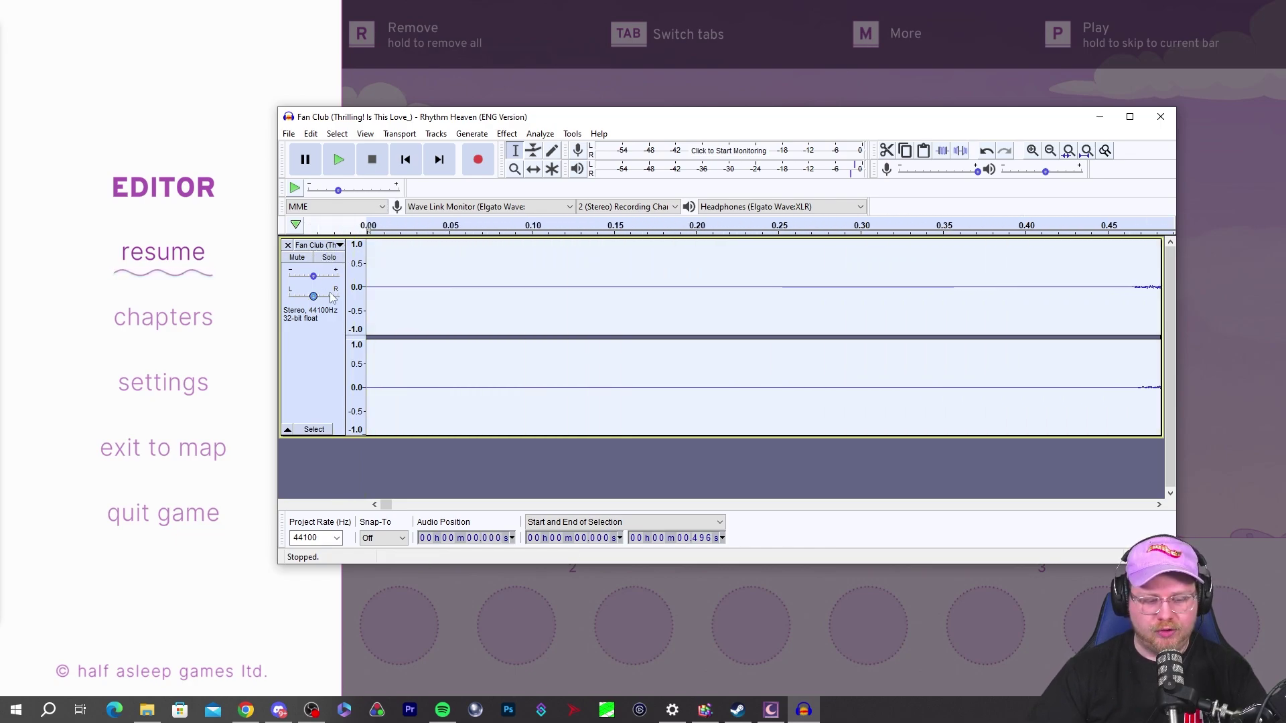
{"action": "key", "text": "Delete"}
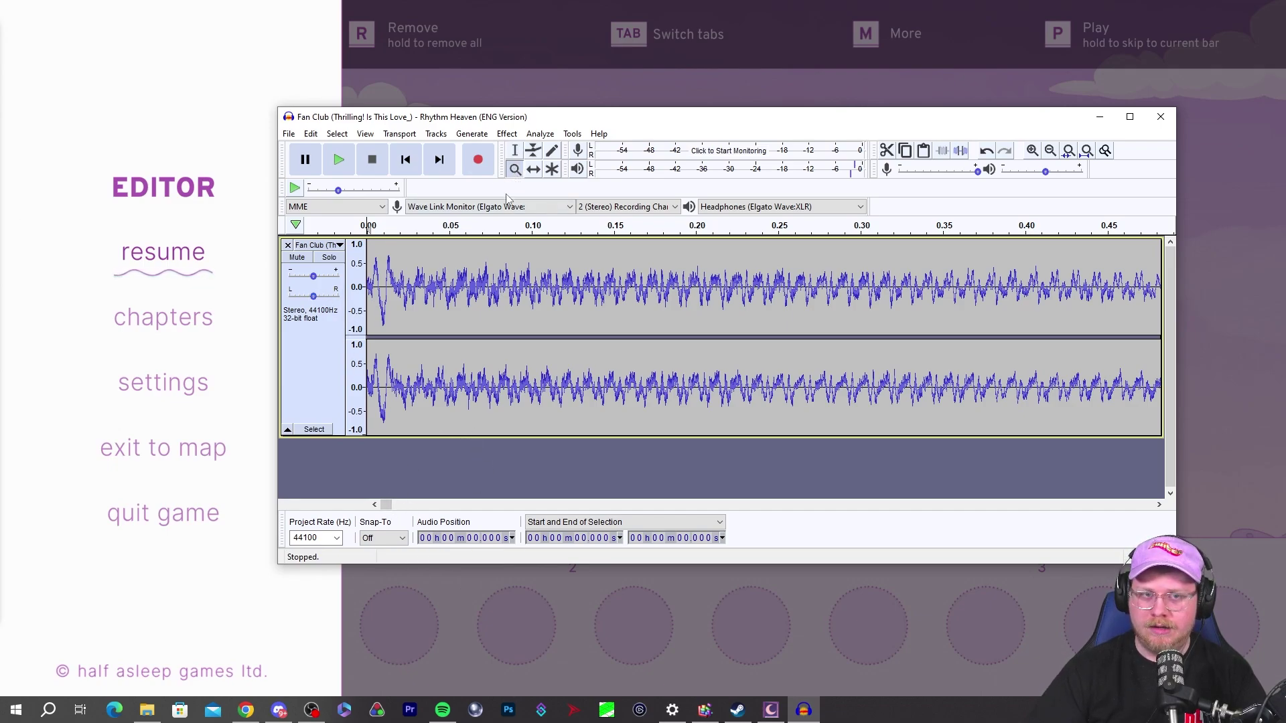
- Play the trimmed song from its start to check the opening, and stop playback
{"action": "scroll", "coordinate": [380, 304], "scroll_direction": "down", "scroll_amount": 8}
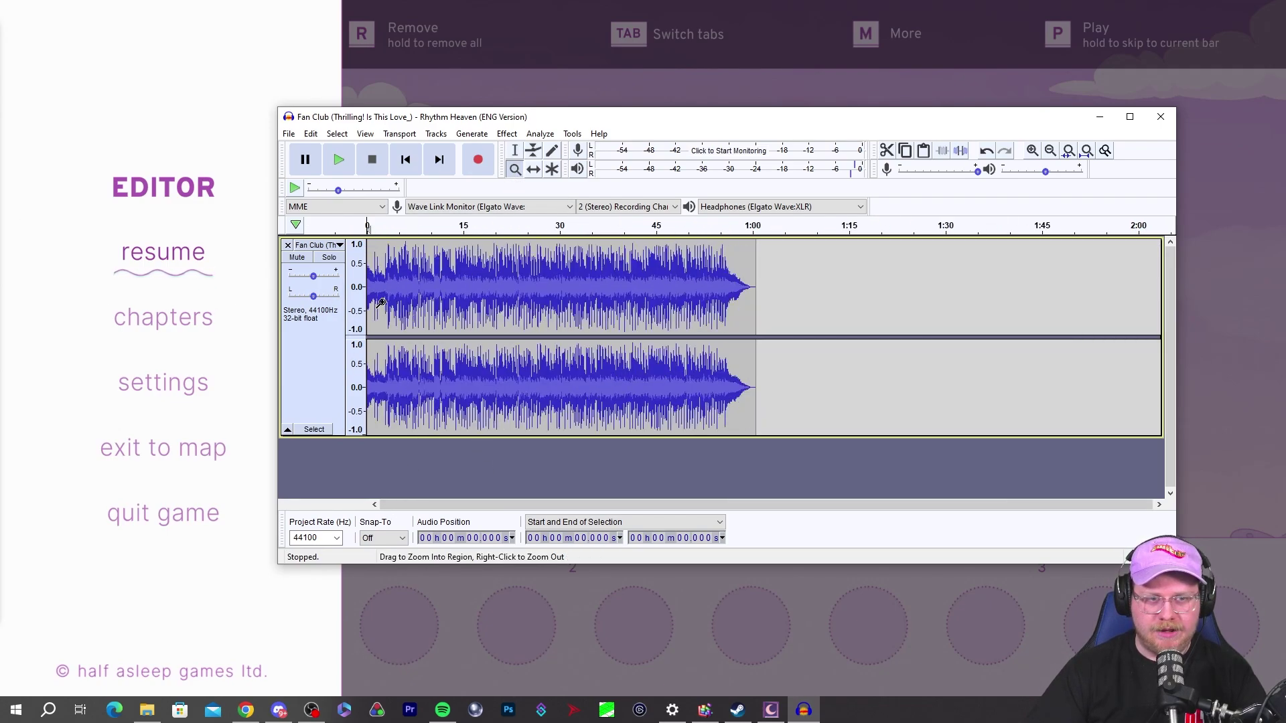
{"action": "left_click", "coordinate": [339, 161]}
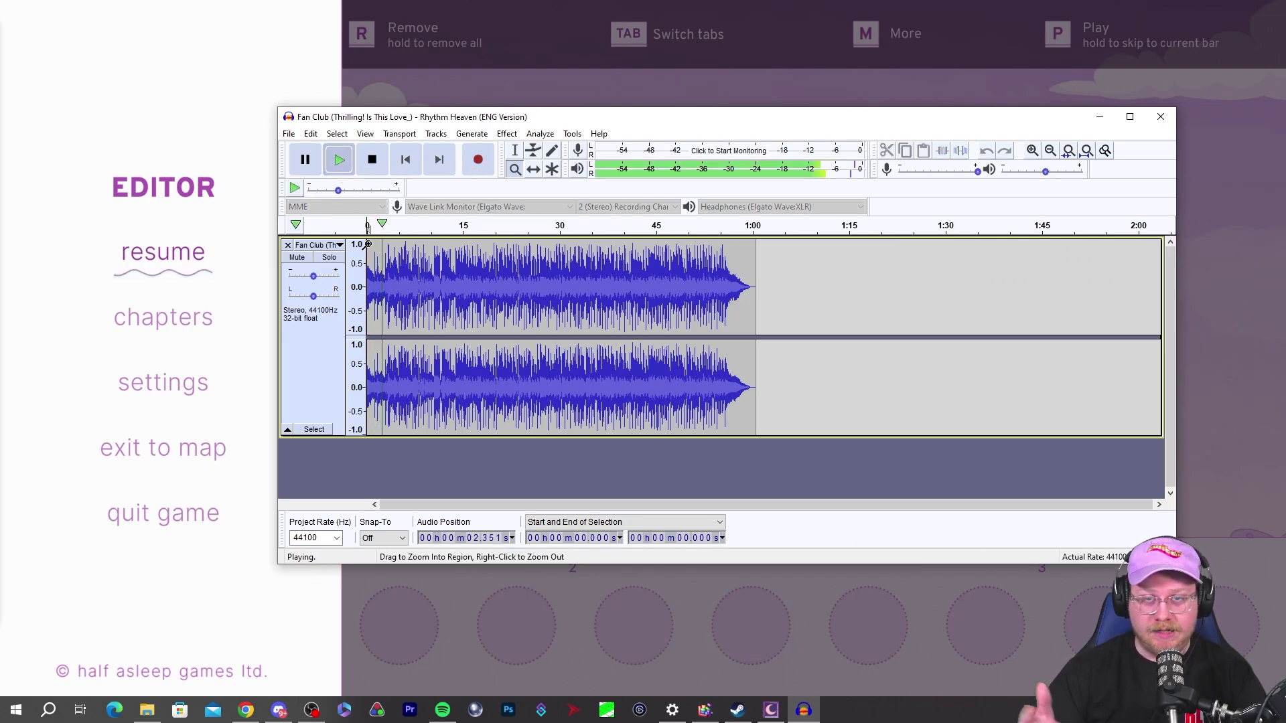
{"action": "left_click", "coordinate": [373, 159]}
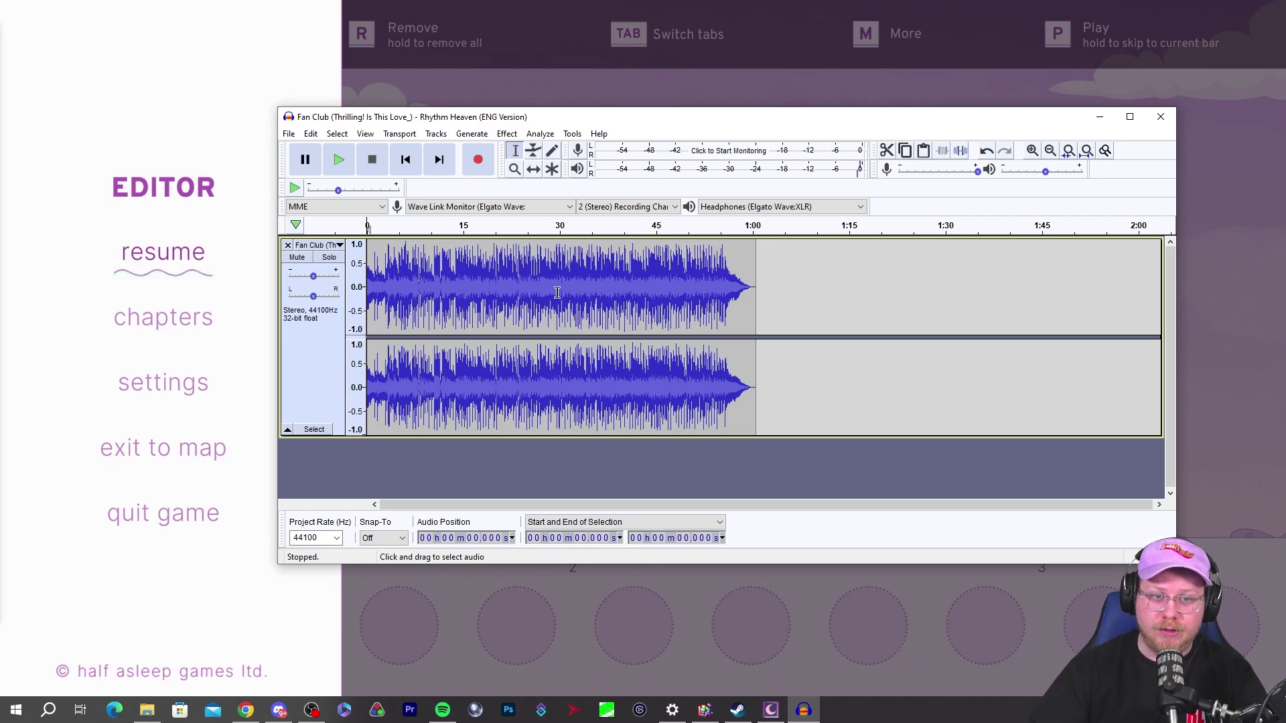
- Try a Studio Fade Out from about 30 to 38 s and delete everything after about 37.5 s, then undo both edits
{"action": "left_click_drag", "start_coordinate": [560, 292], "coordinate": [580, 292]}
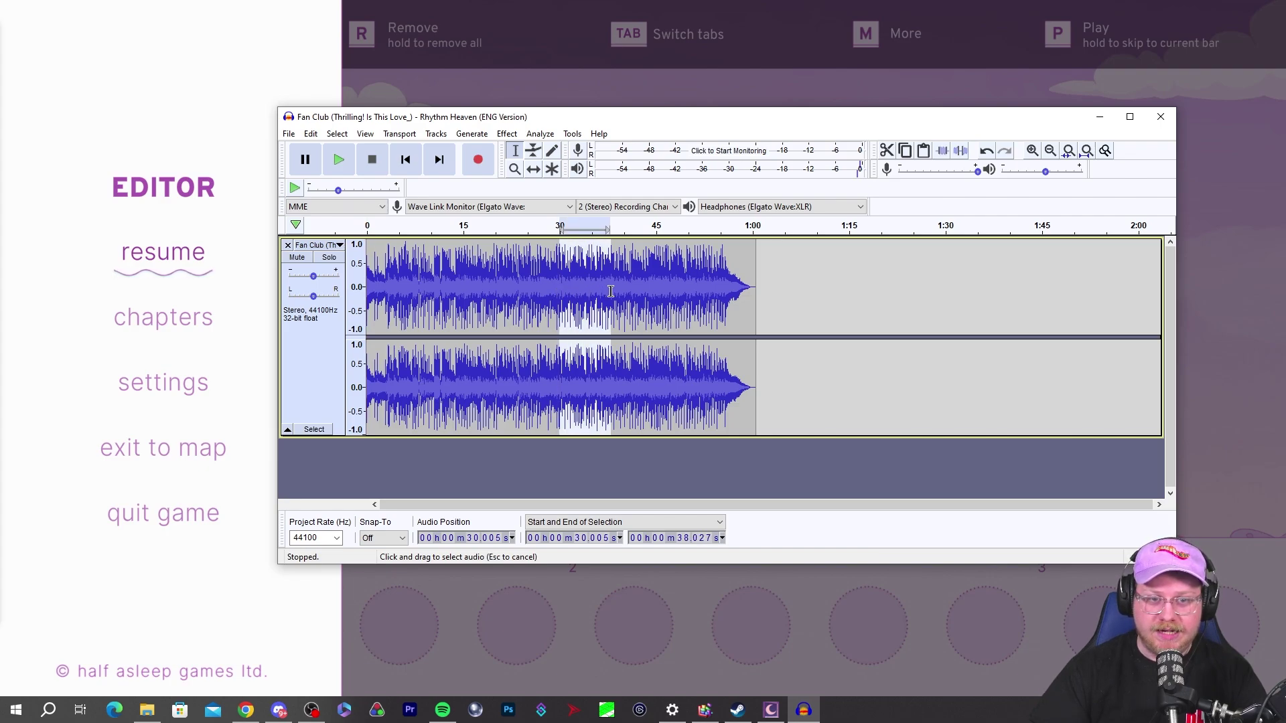
{"action": "left_click", "coordinate": [507, 134]}
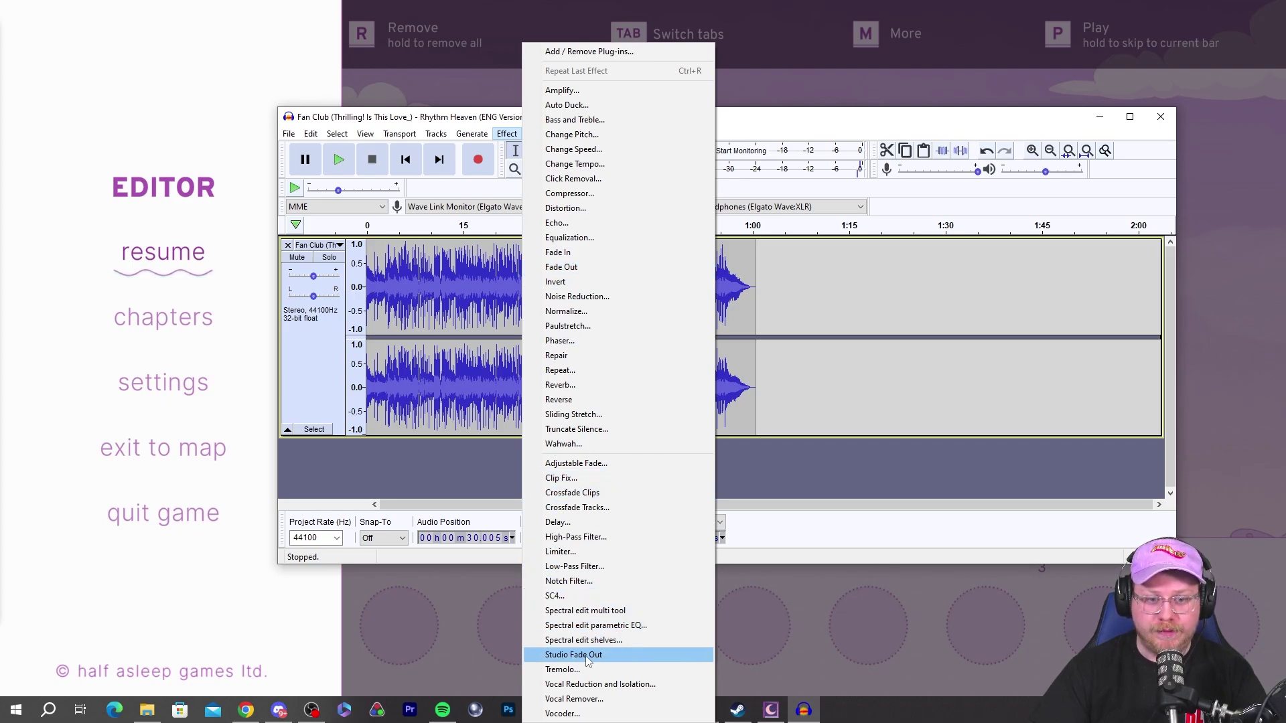
{"action": "left_click", "coordinate": [609, 656]}
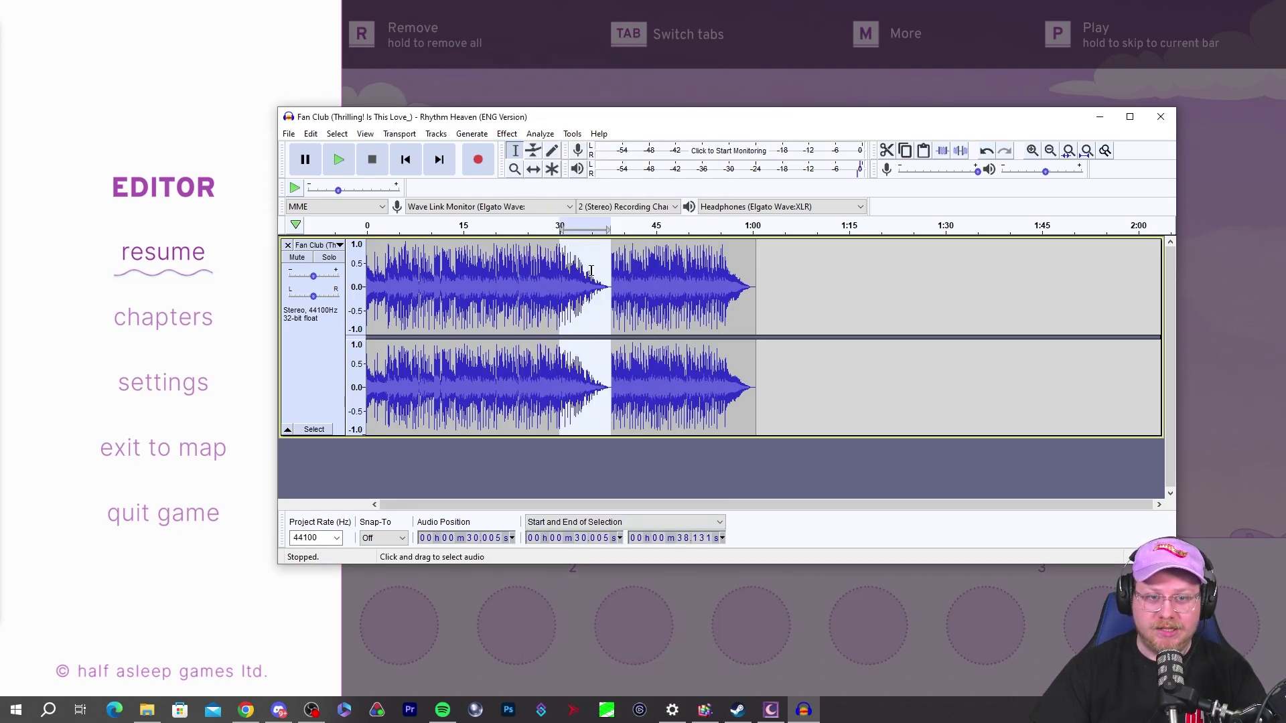
{"action": "left_click_drag", "start_coordinate": [608, 274], "coordinate": [874, 294]}
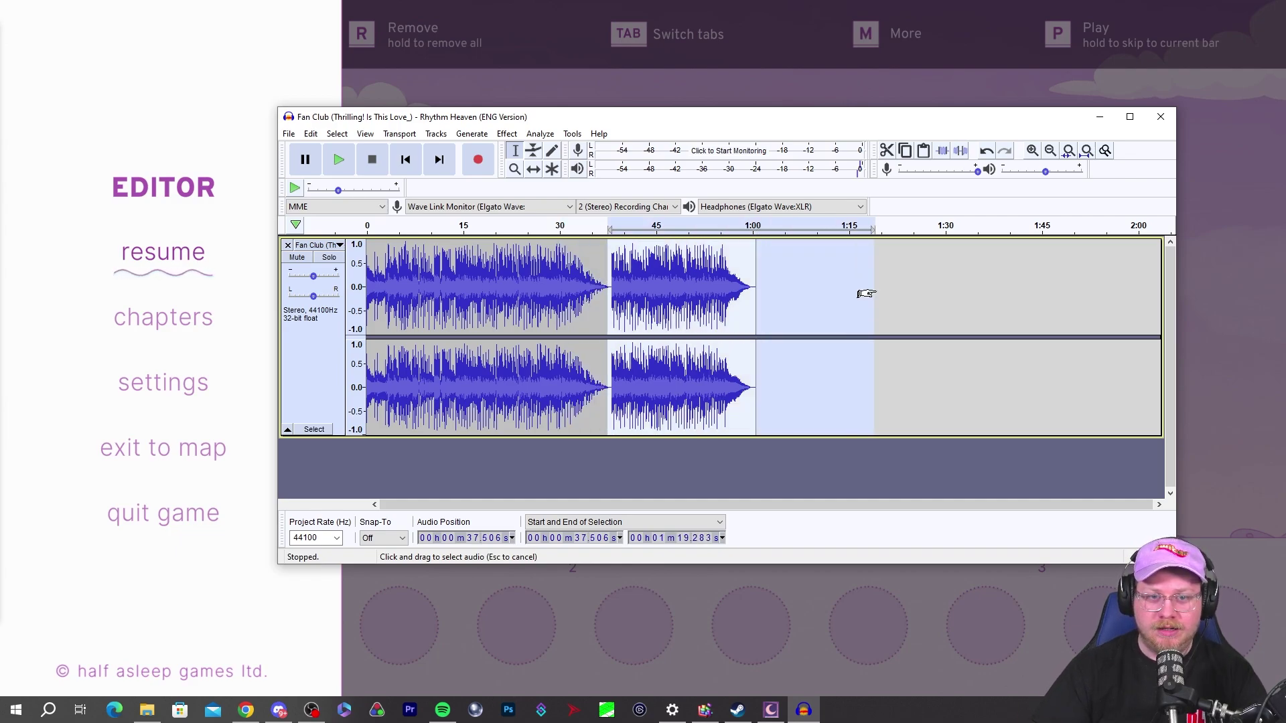
{"action": "key", "text": "Delete"}
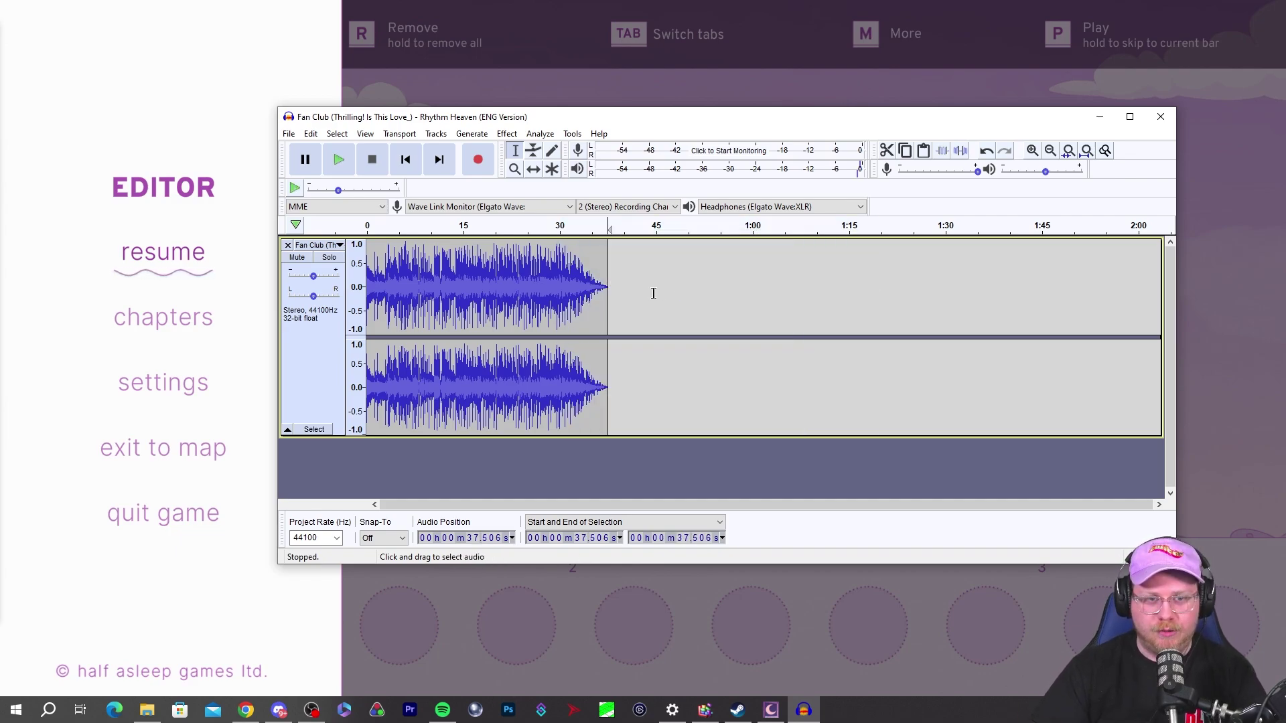
{"action": "key", "text": "ctrl+z"}
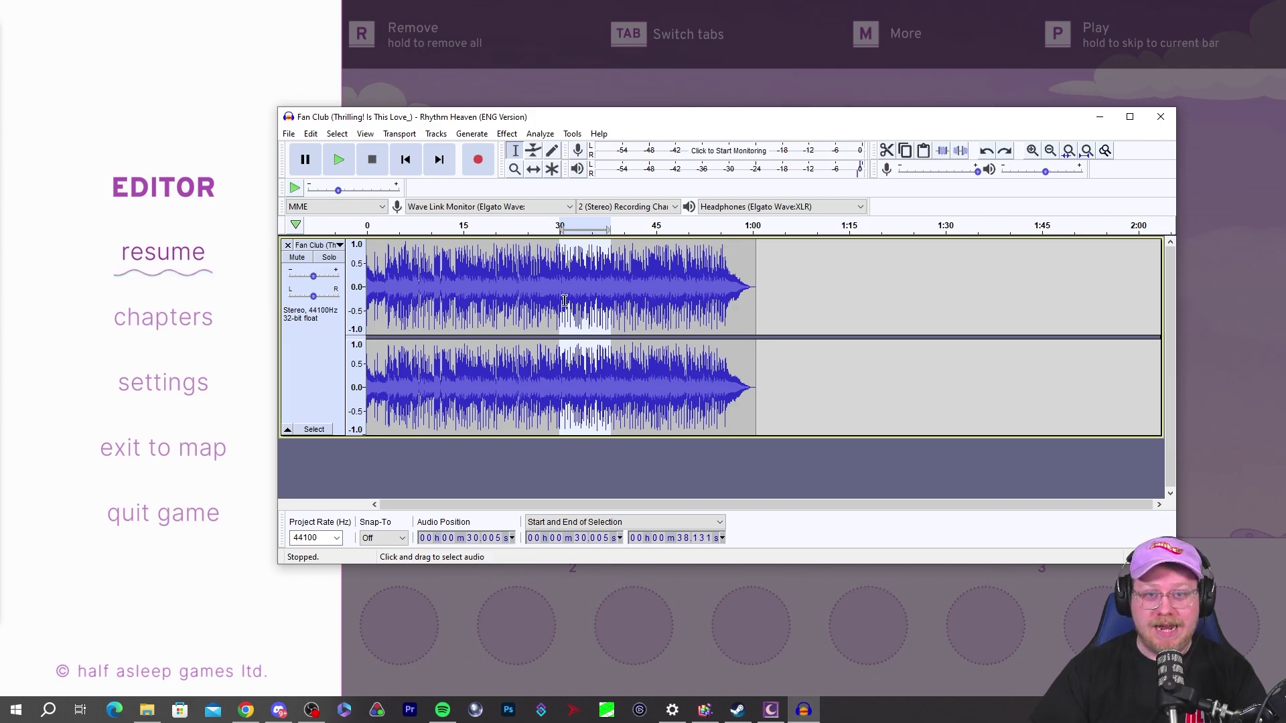
- Export the trimmed song to Downloads as a 16-bit WAV file under its existing name, leaving the metadata tags empty
{"action": "key", "text": "End"}
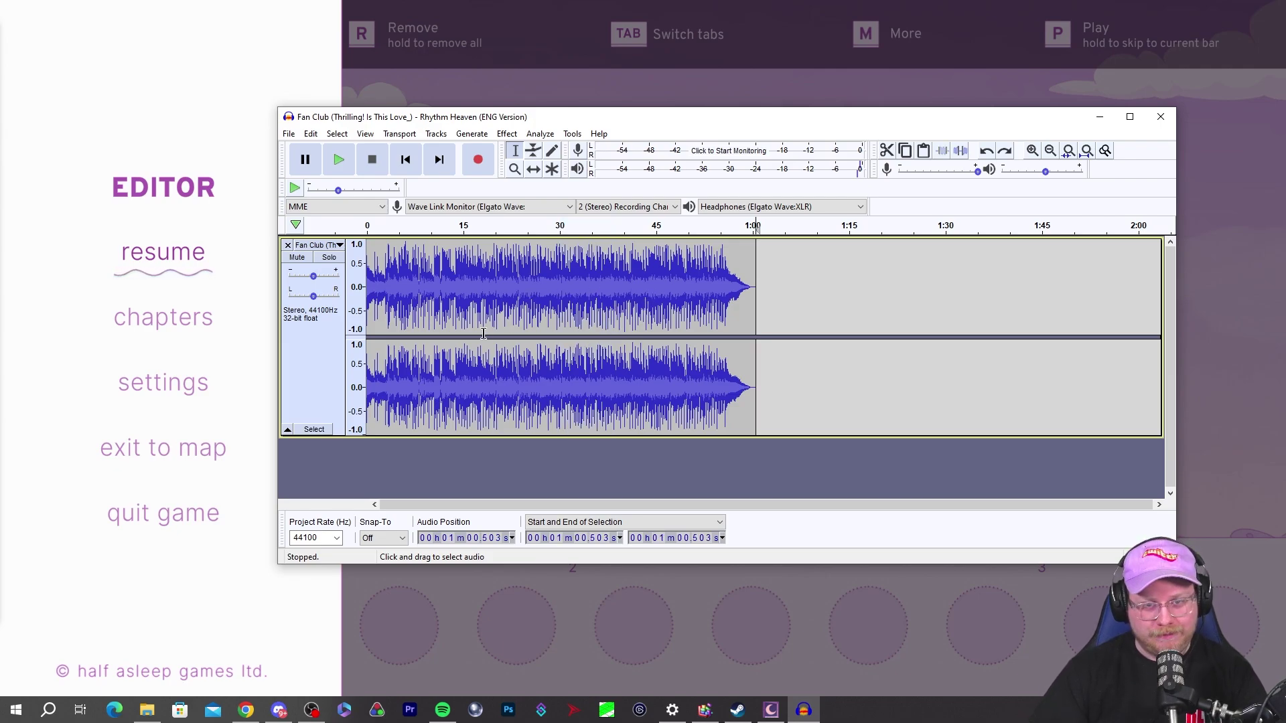
{"action": "left_click", "coordinate": [472, 134]}
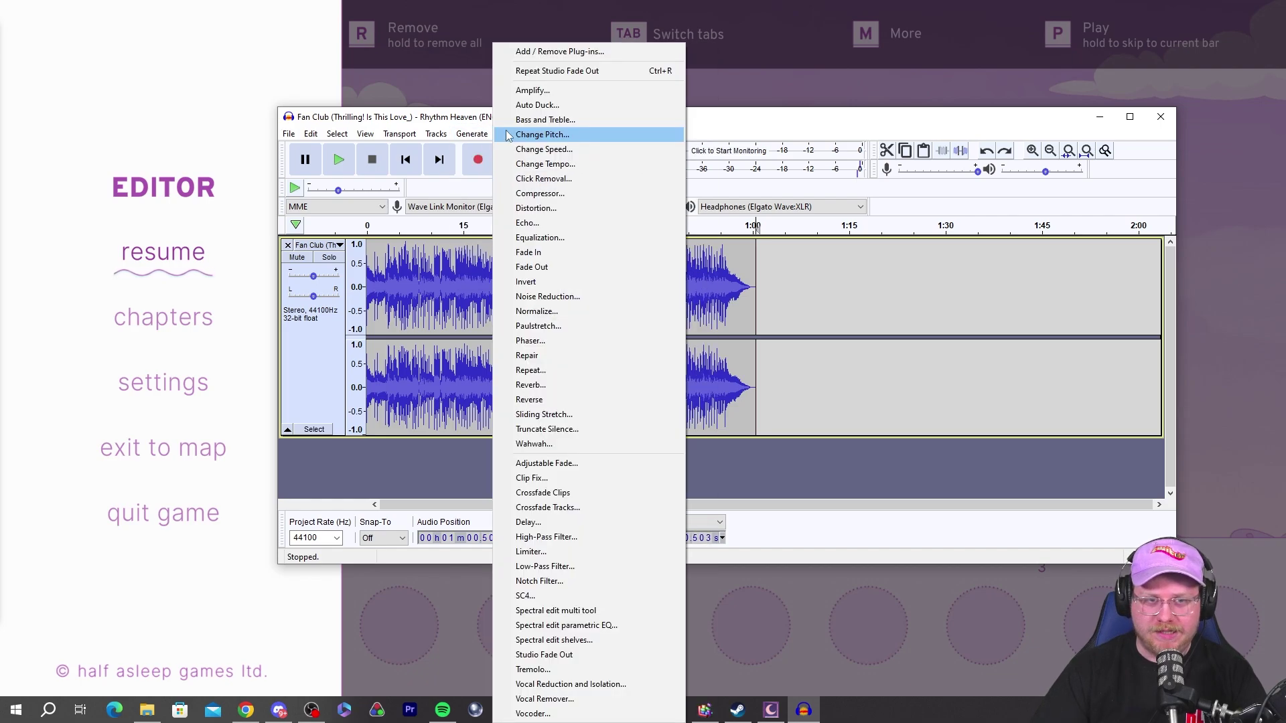
{"action": "left_click", "coordinate": [349, 127]}
{"action": "left_click", "coordinate": [289, 134]}
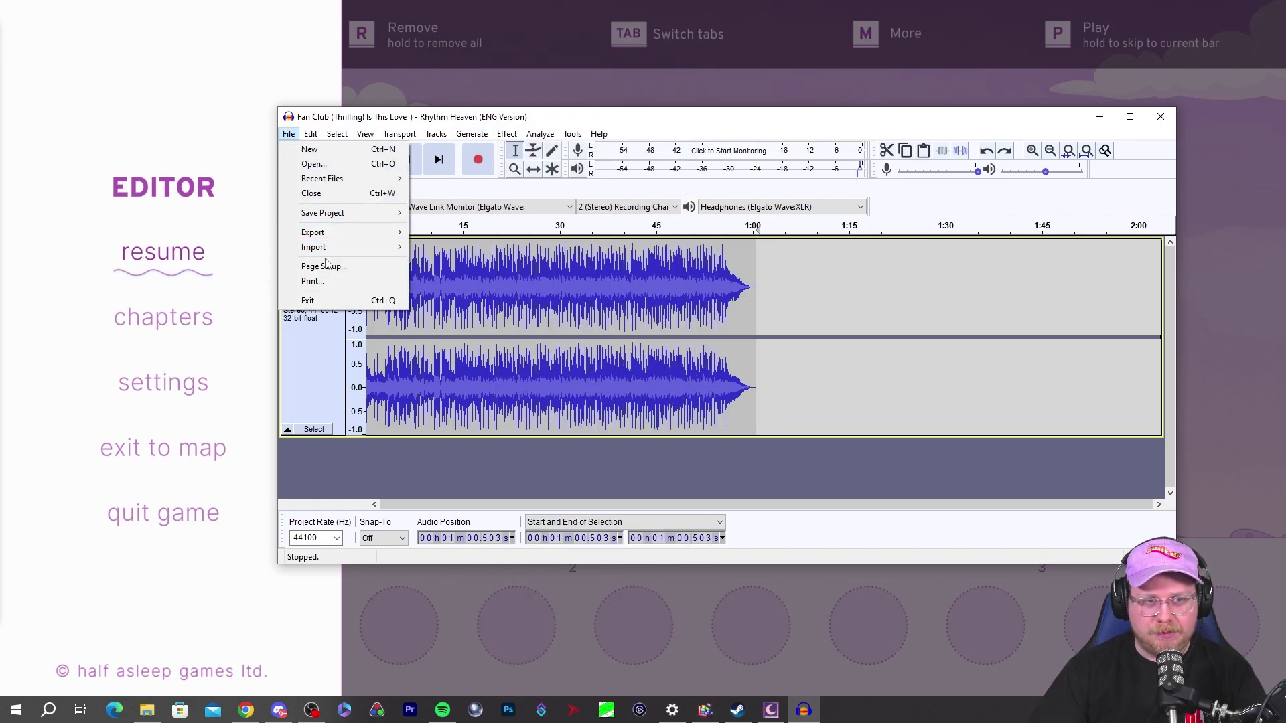
{"action": "mouse_move", "coordinate": [337, 234]}
{"action": "left_click", "coordinate": [482, 247]}
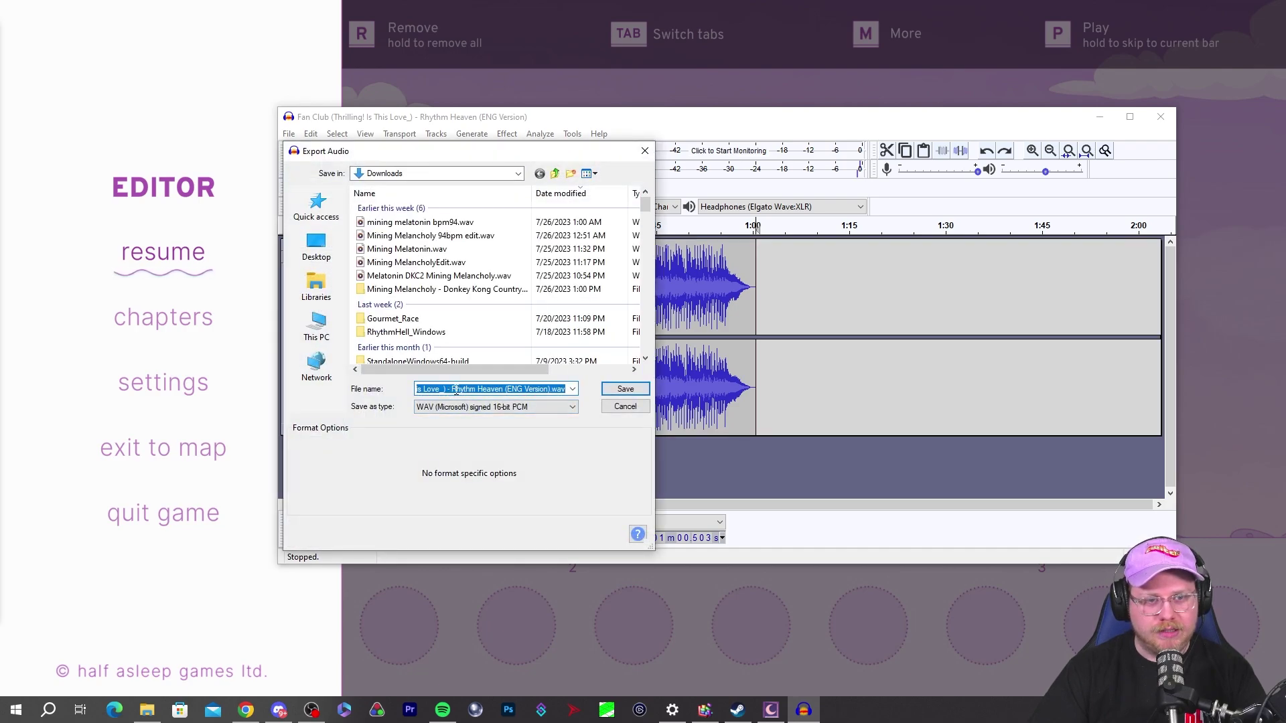
{"action": "left_click", "coordinate": [620, 389]}
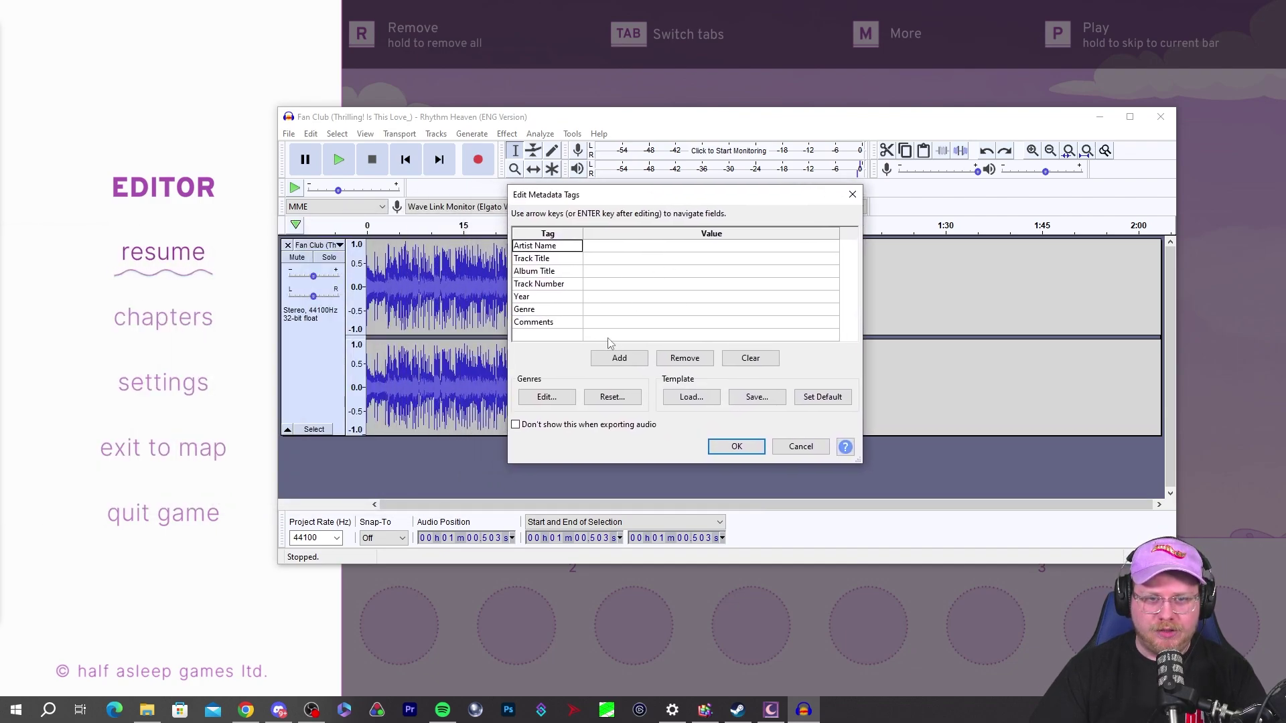
{"action": "left_click", "coordinate": [735, 447]}
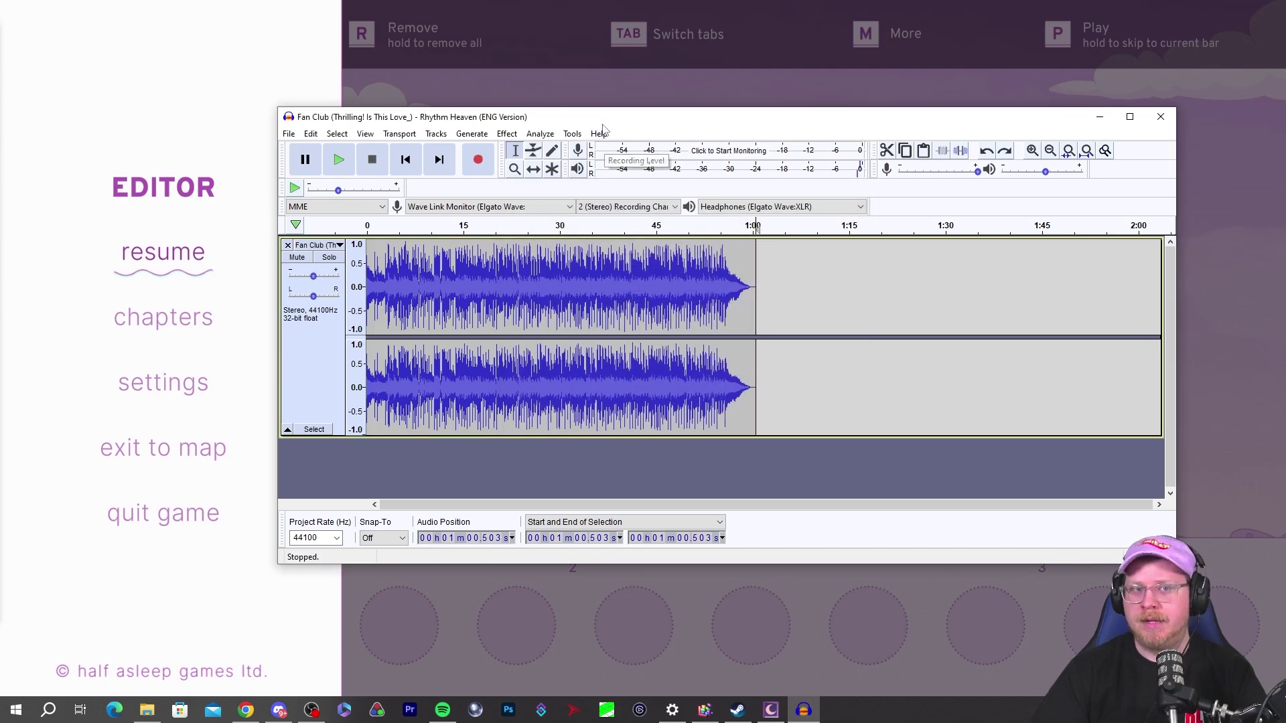
- Close the Audacity project window
{"action": "left_click_drag", "start_coordinate": [603, 125], "coordinate": [524, 137]}
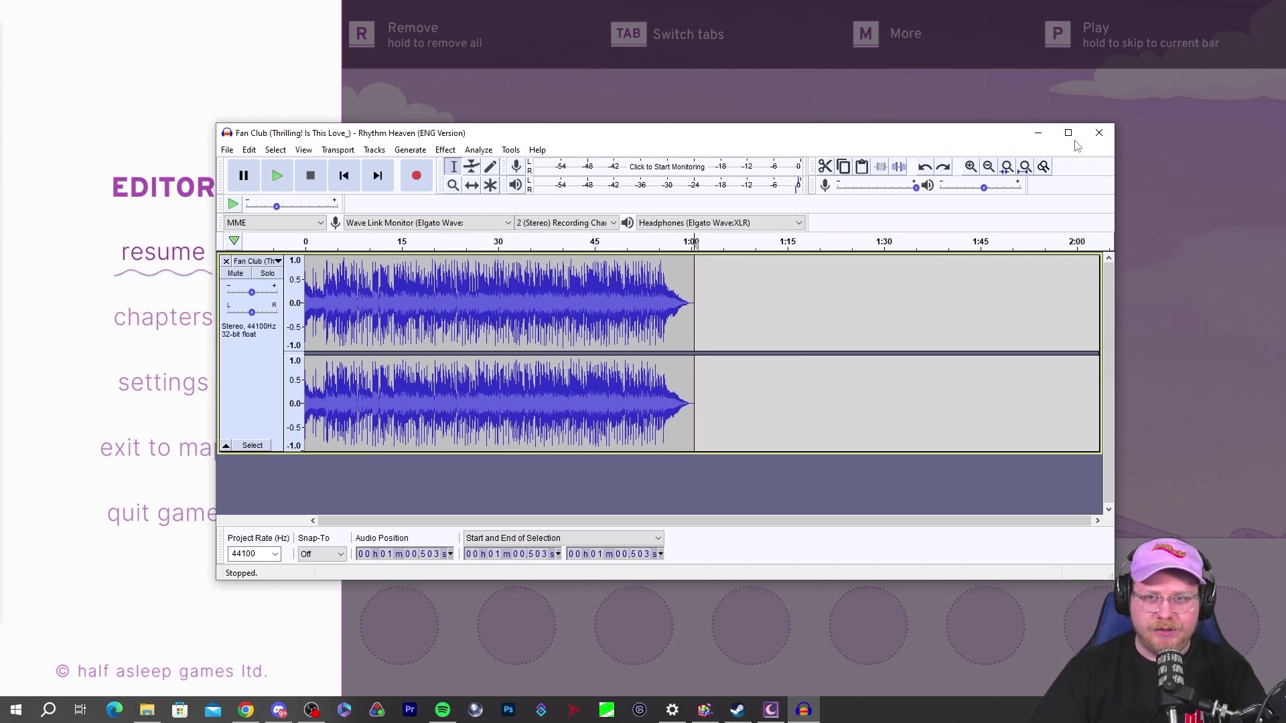
{"action": "left_click_drag", "start_coordinate": [874, 152], "coordinate": [826, 162]}
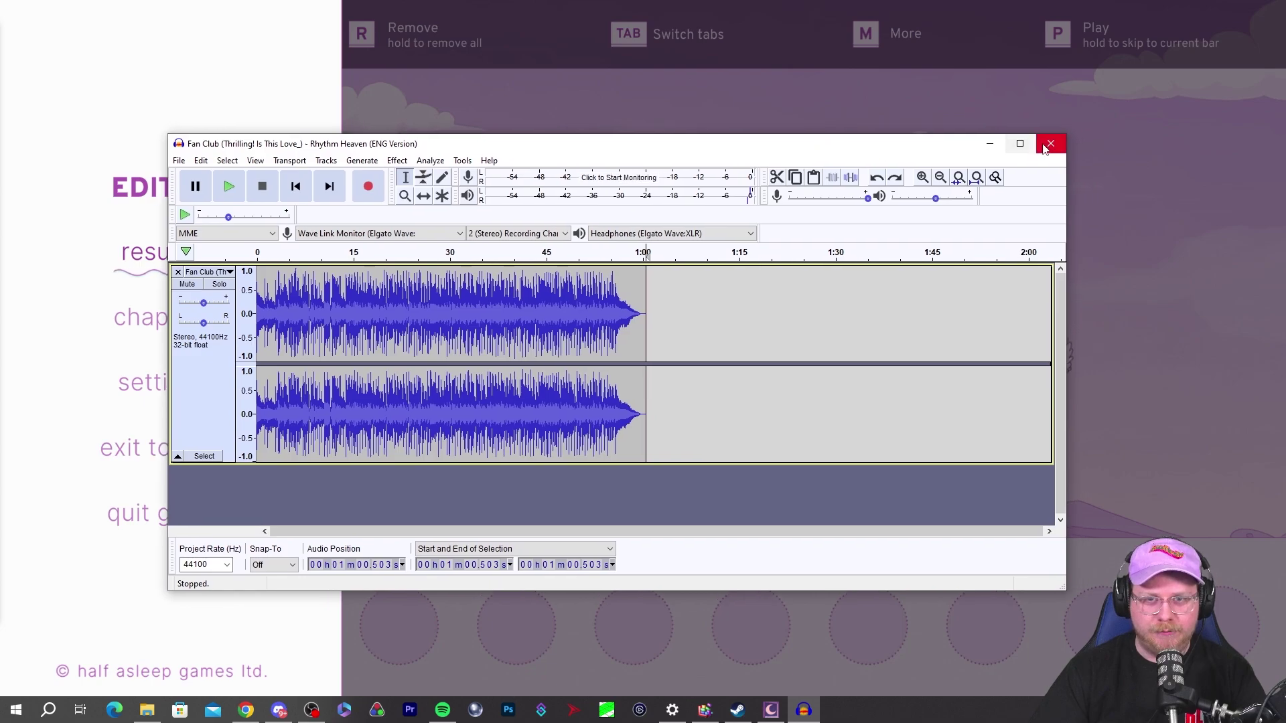
{"action": "left_click", "coordinate": [1049, 145]}
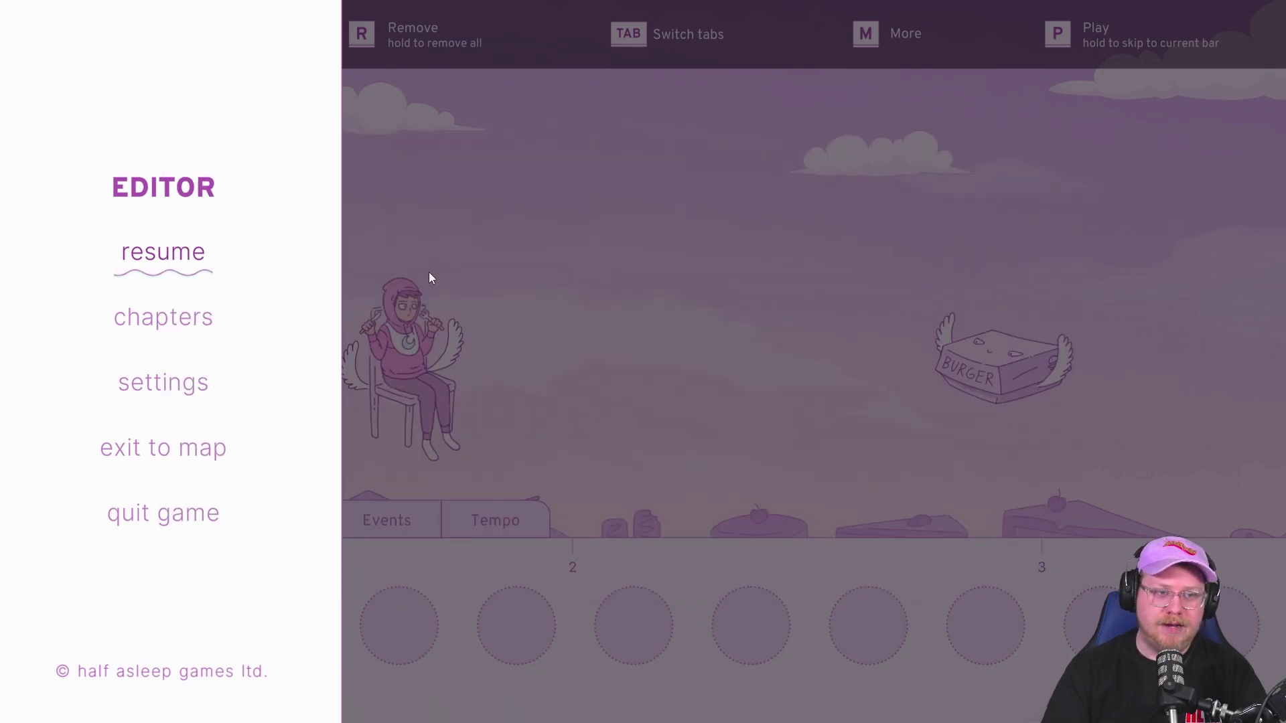
- Return to the Melatonin level editor and load the Fan Club WAV file from Downloads as the custom song
{"action": "key", "text": "Escape"}
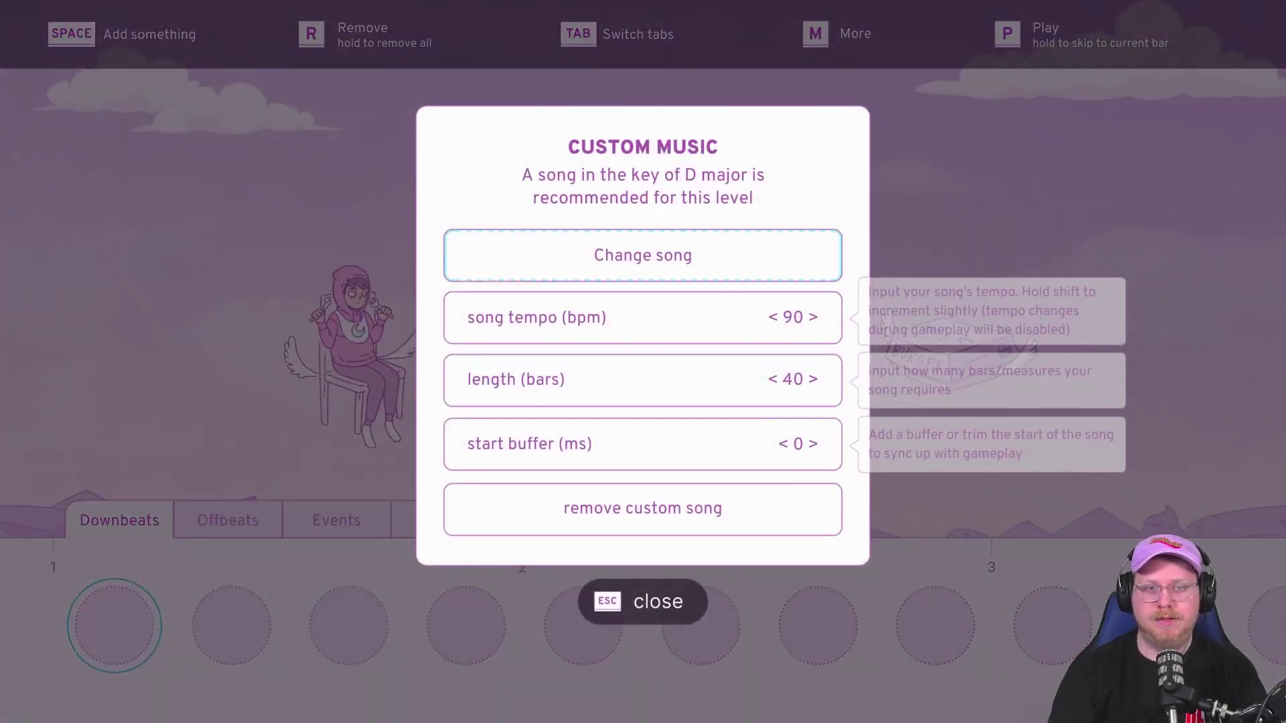
{"action": "key", "text": "Return"}
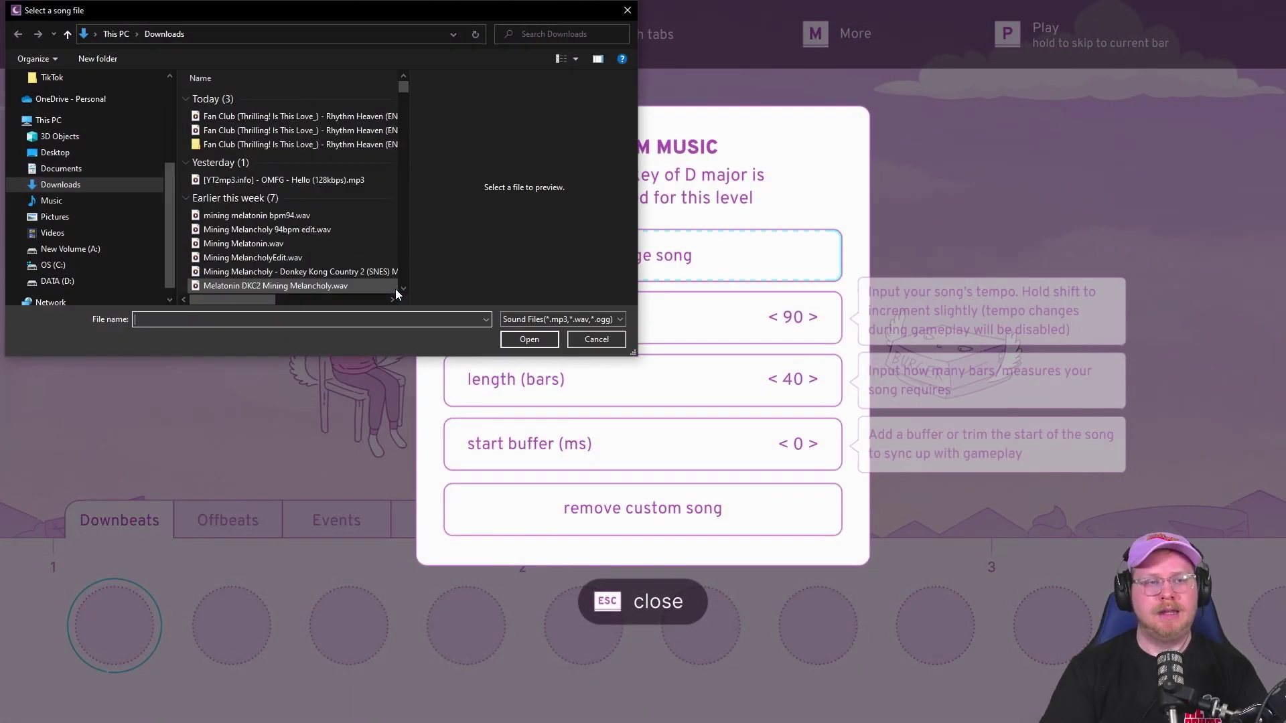
{"action": "left_click", "coordinate": [265, 117]}
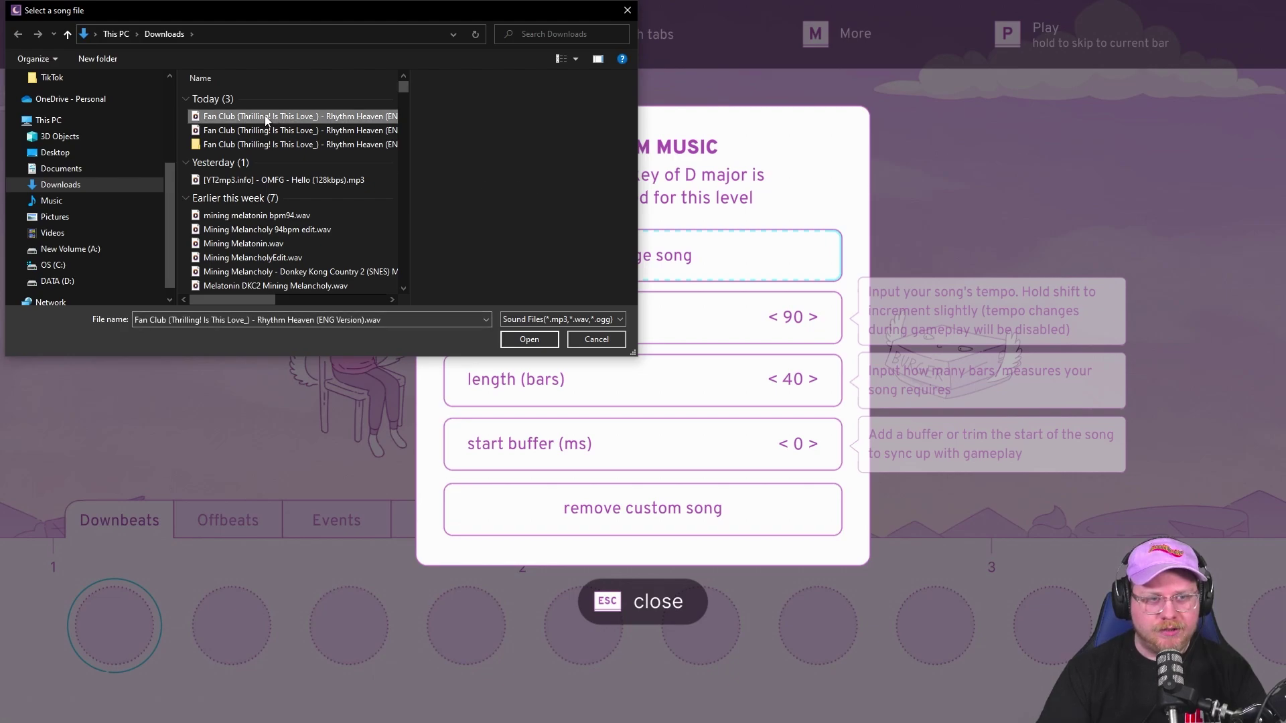
{"action": "double_click", "coordinate": [265, 118]}
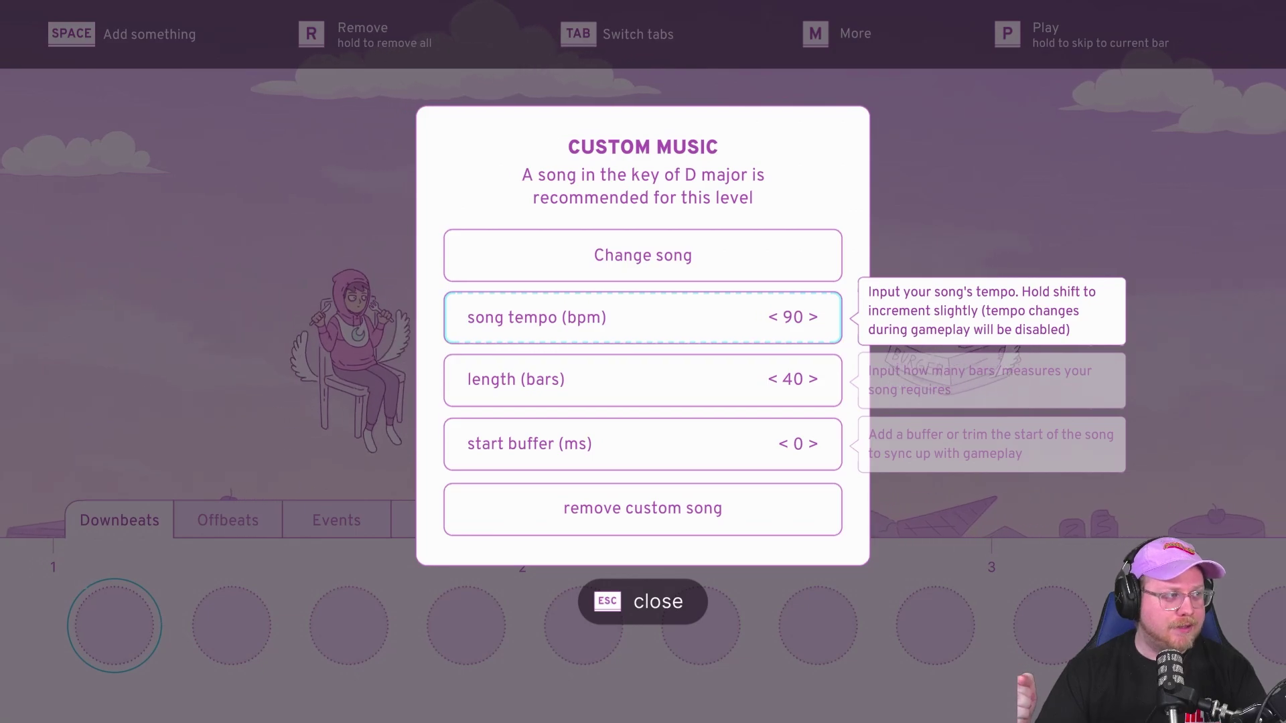
- Switch to the browser, open the Tap BPM site from the search results, and bring up the song in Media Player
{"action": "key", "text": "alt+Tab"}
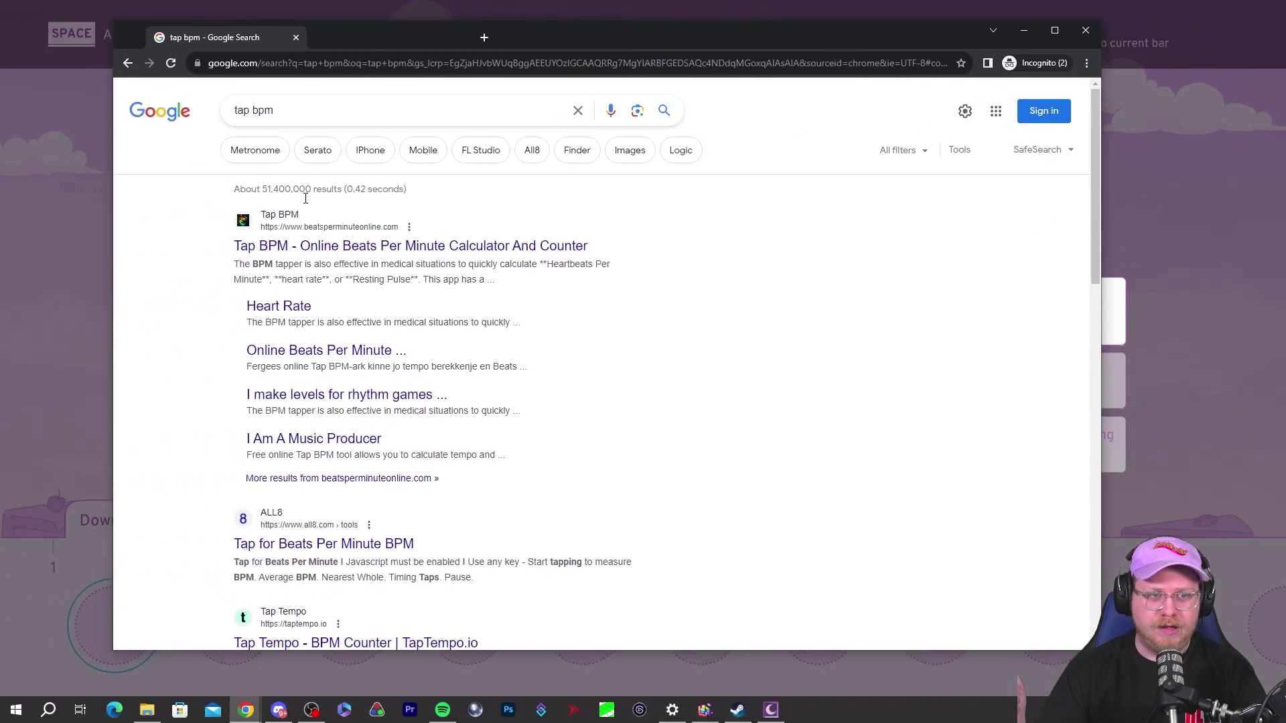
{"action": "left_click", "coordinate": [321, 260]}
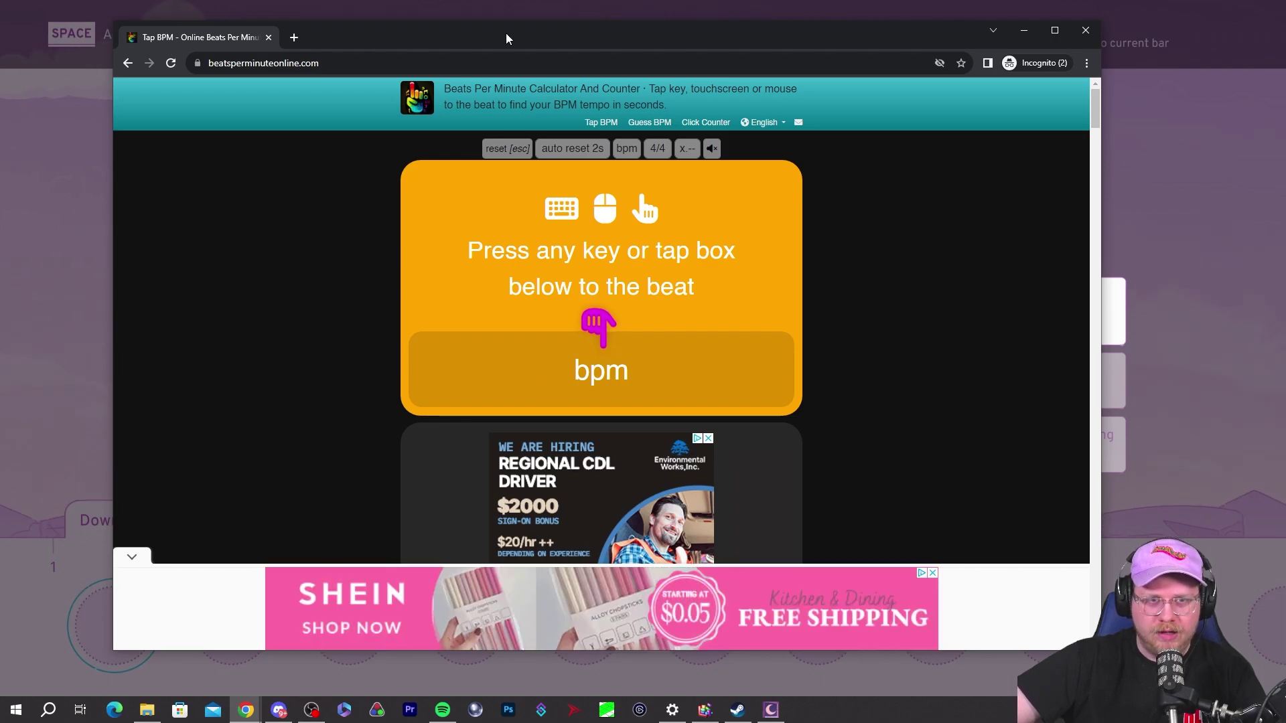
{"action": "key", "text": "alt+Tab"}
{"action": "key", "text": "alt+Tab"}
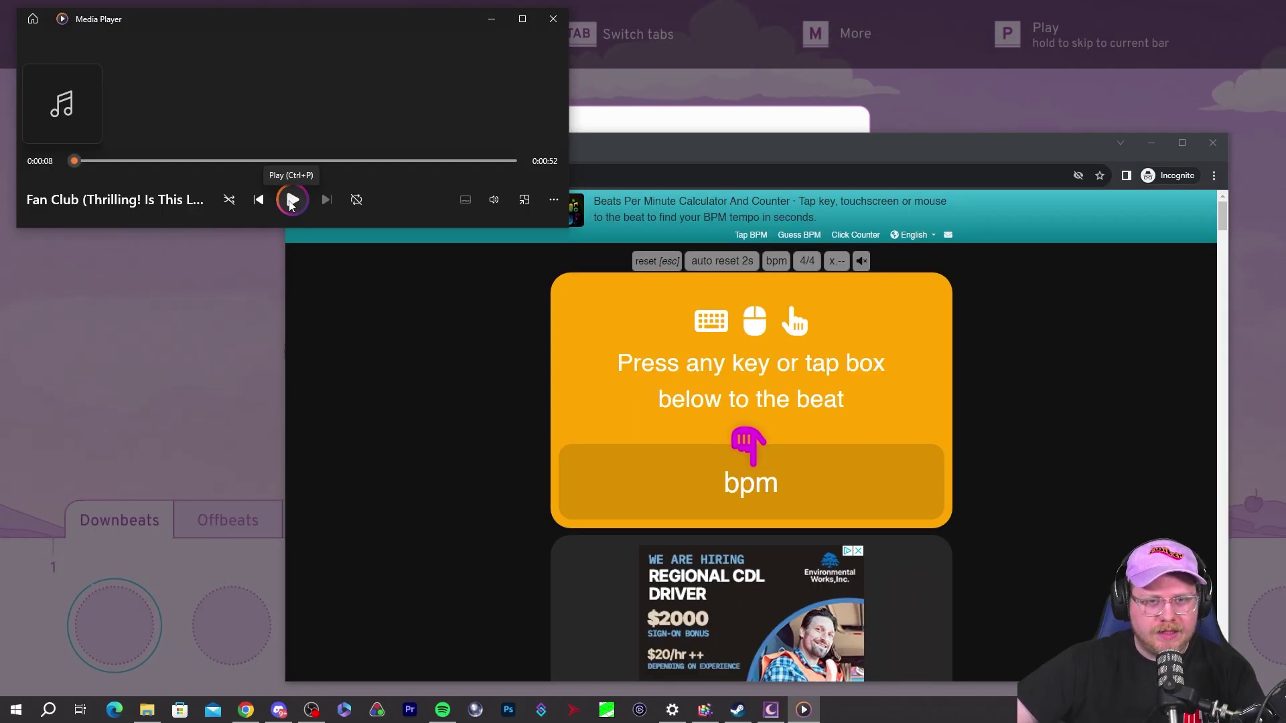
- Play the Fan Club song in Media Player, tap along to its beat in the BPM counter, and pause playback
{"action": "left_click", "coordinate": [292, 200]}
{"action": "left_click_drag", "start_coordinate": [770, 143], "coordinate": [835, 113]}
{"action": "left_click", "coordinate": [758, 455]}
{"action": "left_click", "coordinate": [758, 455]}
{"action": "left_click", "coordinate": [752, 440]}
{"action": "left_click", "coordinate": [752, 439]}
{"action": "left_click", "coordinate": [752, 439]}
{"action": "left_click", "coordinate": [752, 439]}
{"action": "left_click", "coordinate": [752, 439]}
{"action": "left_click", "coordinate": [751, 439]}
{"action": "left_click", "coordinate": [752, 440]}
{"action": "left_click", "coordinate": [752, 439]}
{"action": "left_click", "coordinate": [752, 439]}
{"action": "left_click", "coordinate": [752, 439]}
{"action": "left_click", "coordinate": [752, 439]}
{"action": "left_click", "coordinate": [752, 439]}
{"action": "left_click", "coordinate": [752, 439]}
{"action": "left_click", "coordinate": [752, 440]}
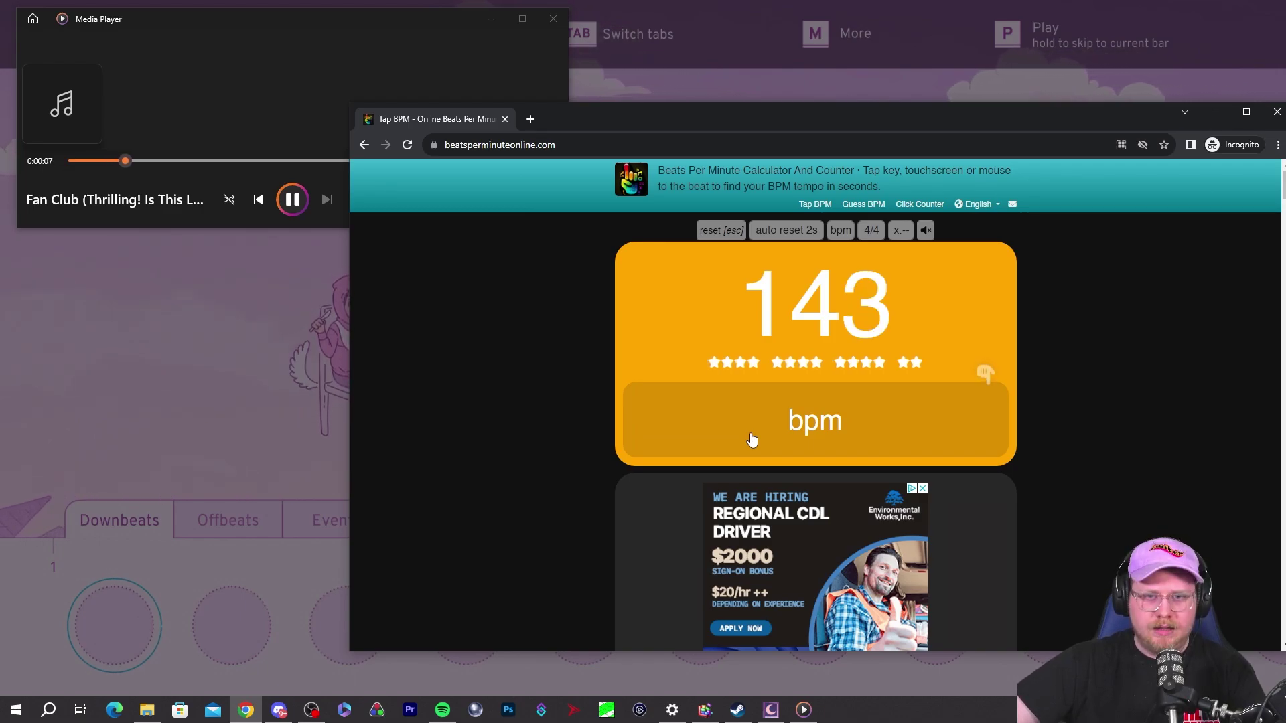
{"action": "left_click", "coordinate": [752, 440]}
{"action": "left_click", "coordinate": [752, 440]}
{"action": "left_click", "coordinate": [752, 440]}
{"action": "left_click", "coordinate": [752, 440]}
{"action": "left_click", "coordinate": [752, 439]}
{"action": "left_click", "coordinate": [753, 439]}
{"action": "left_click", "coordinate": [753, 439]}
{"action": "left_click", "coordinate": [753, 439]}
{"action": "left_click", "coordinate": [752, 440]}
{"action": "left_click", "coordinate": [753, 439]}
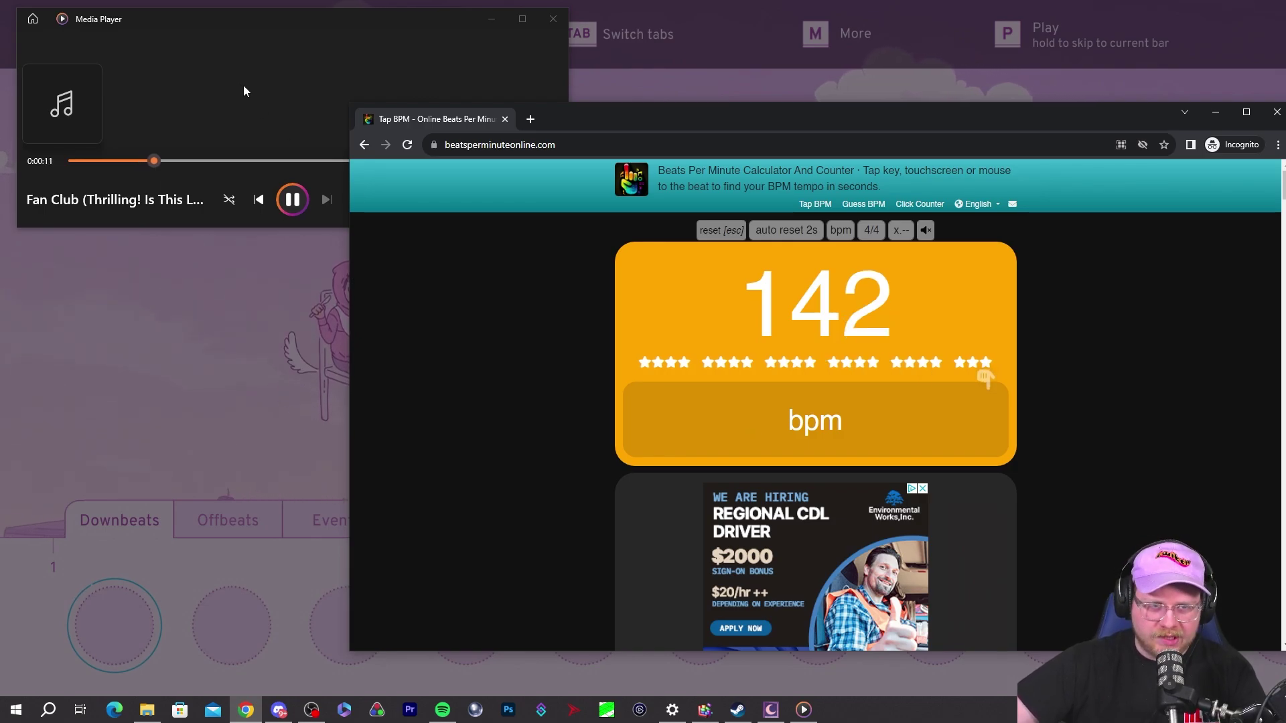
{"action": "left_click", "coordinate": [277, 177]}
{"action": "left_click", "coordinate": [290, 200]}
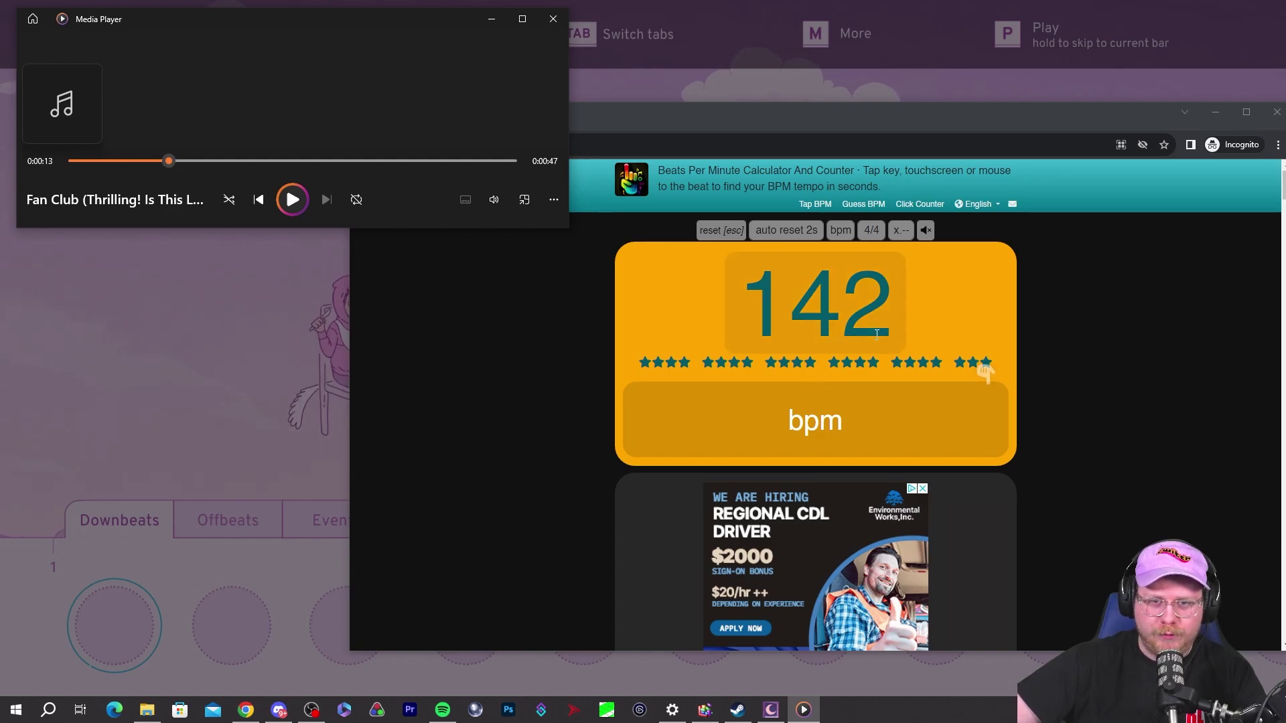
- Minimize the browser and Media Player, and set the custom song's tempo to 143 bpm in Melatonin
{"action": "left_click_drag", "start_coordinate": [766, 112], "coordinate": [741, 108]}
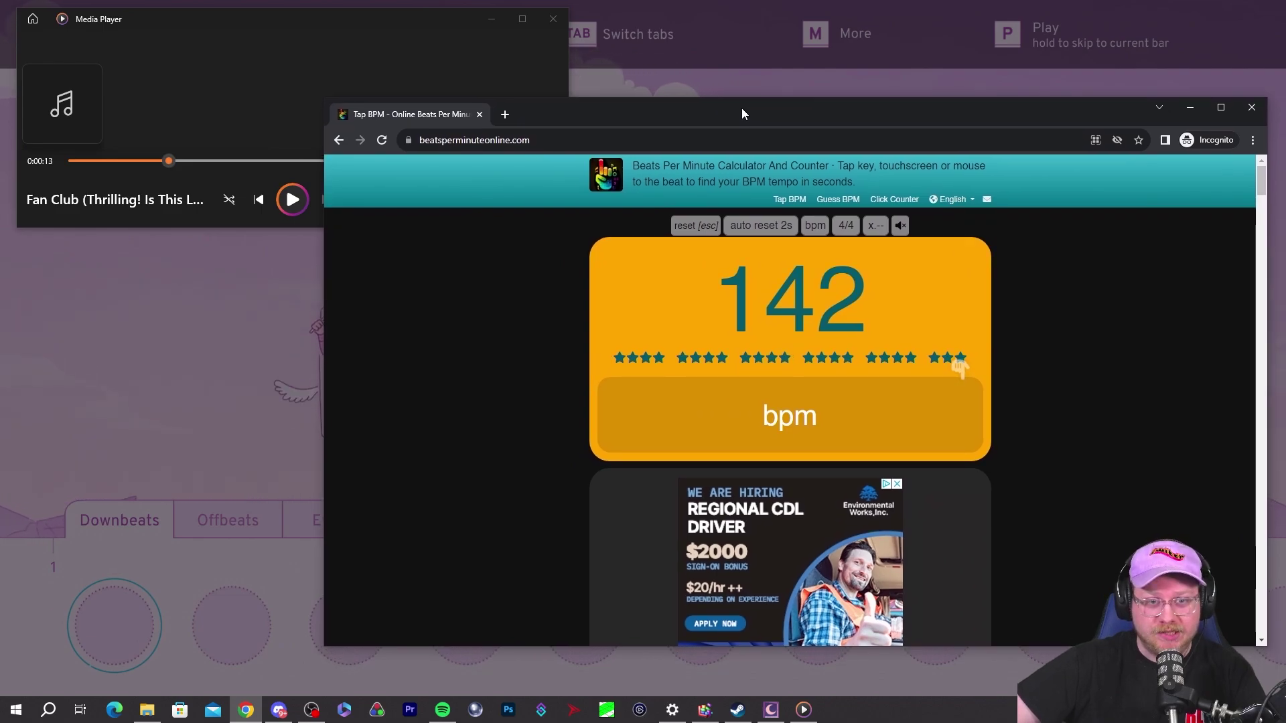
{"action": "key", "text": "super+Down"}
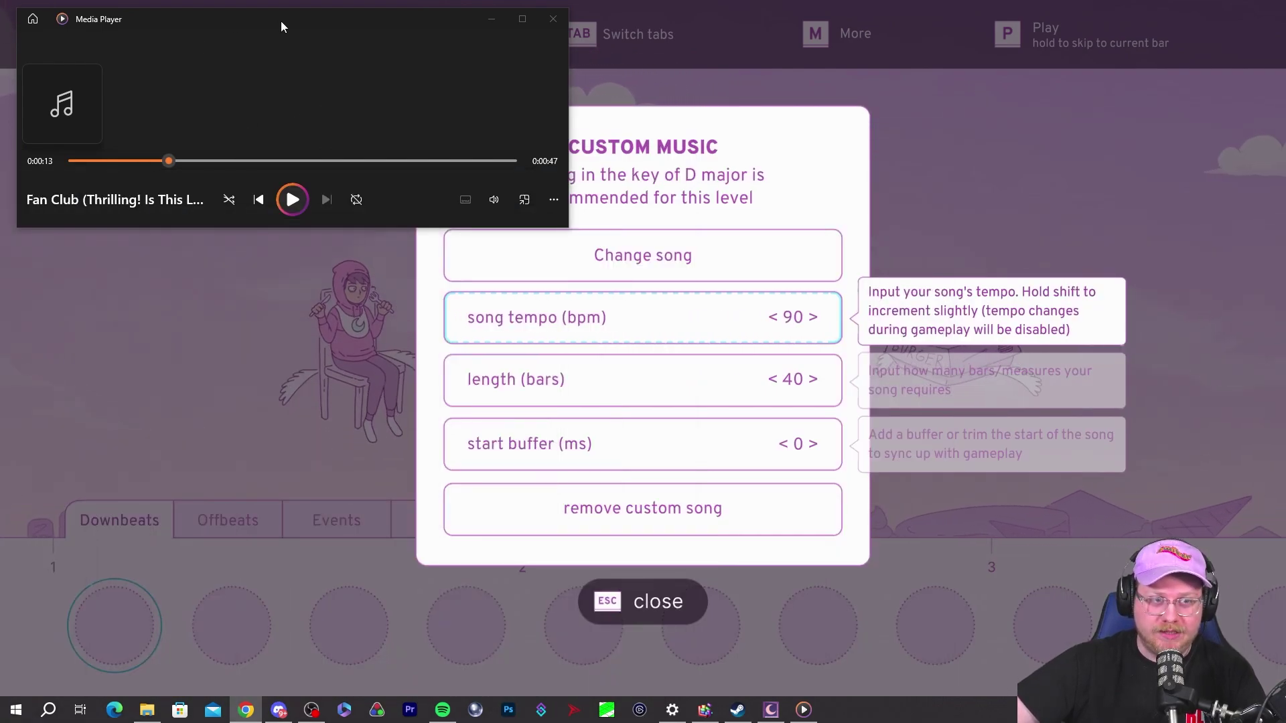
{"action": "left_click", "coordinate": [492, 19]}
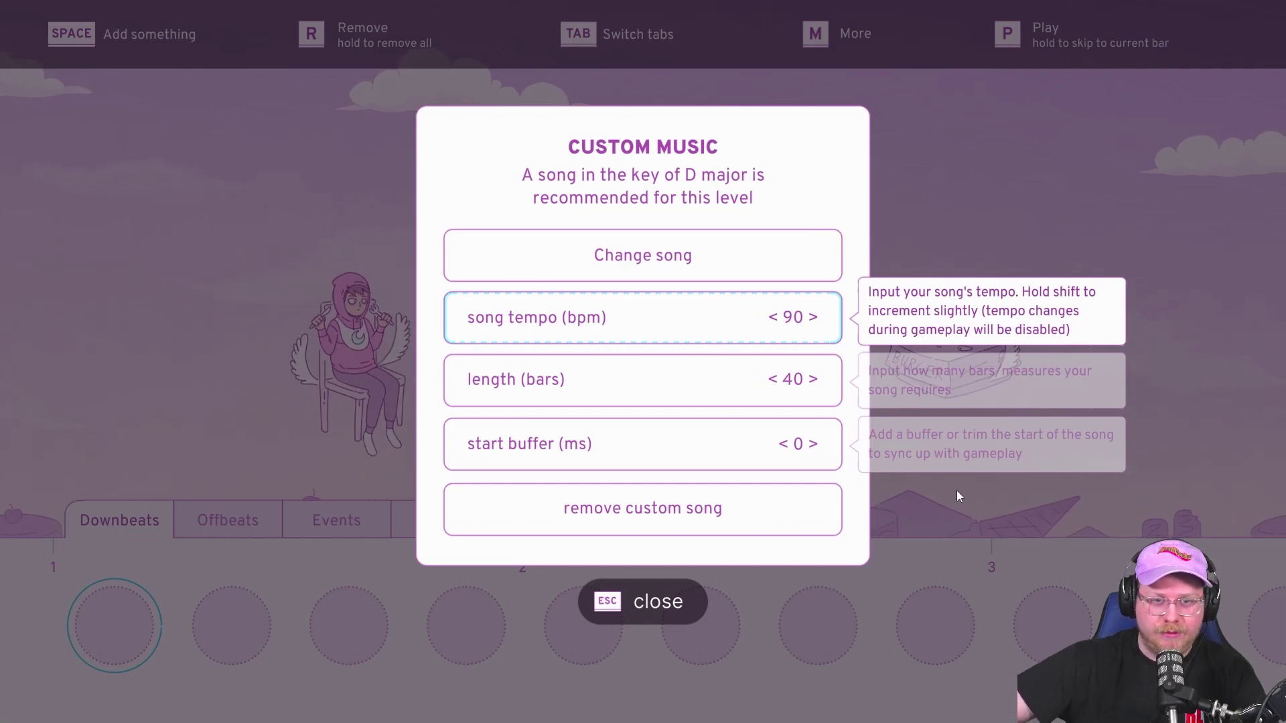
{"action": "key", "text": "Right"}
{"action": "key", "text": "Right"}
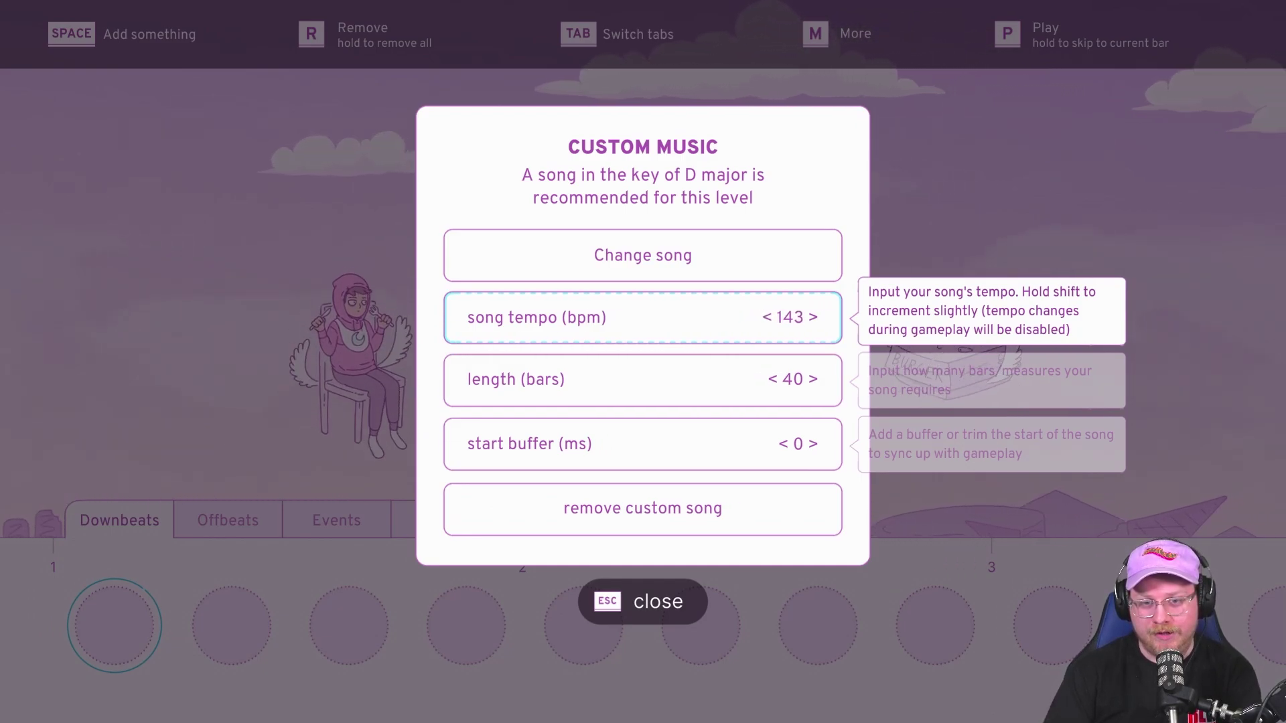
- Try finer tempo increments up to 143.21 bpm and step back down to 143.11 bpm
{"action": "key", "text": "shift+Right"}
{"action": "key", "text": "shift+Right"}
{"action": "key", "text": "shift+Right"}
{"action": "key", "text": "shift+Right"}
{"action": "key", "text": "shift+Right"}
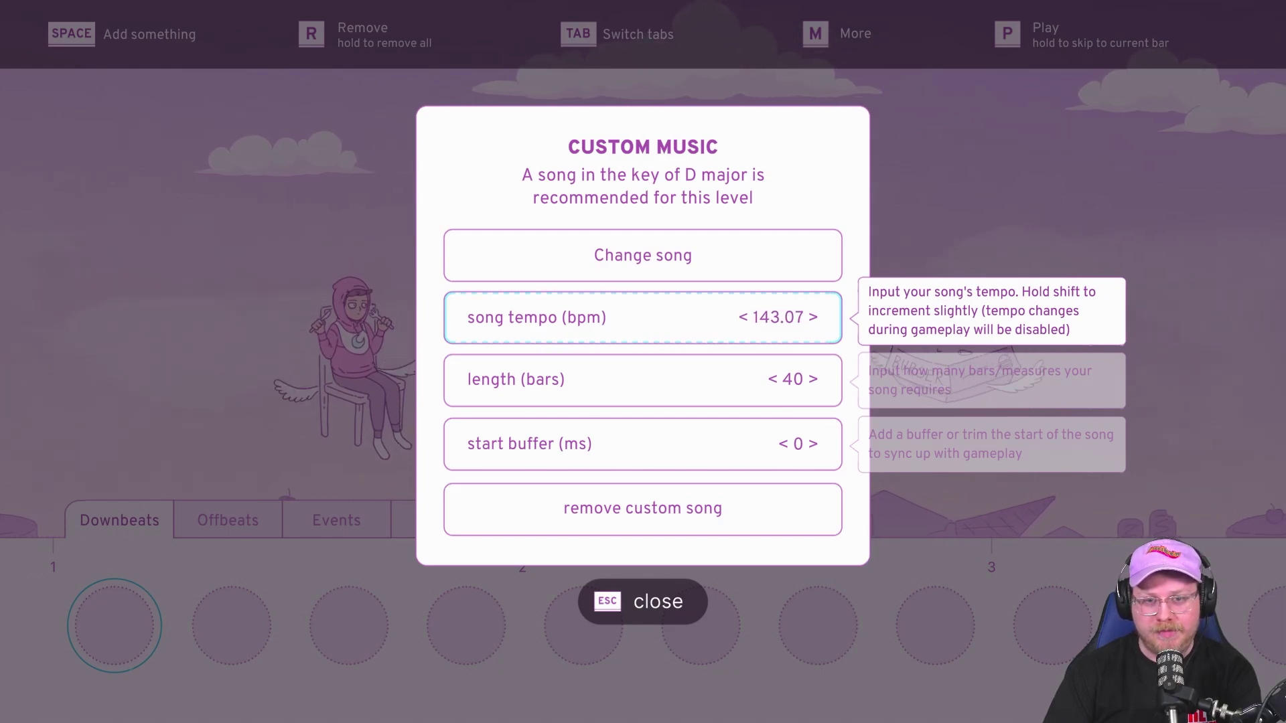
{"action": "key", "text": "shift+Right"}
{"action": "key", "text": "shift+Right"}
{"action": "key", "text": "shift+Right"}
{"action": "key", "text": "shift+Right"}
{"action": "key", "text": "shift+Right"}
{"action": "key", "text": "shift+Right"}
{"action": "key", "text": "shift+Right"}
{"action": "key", "text": "shift+Right"}
{"action": "key", "text": "shift+Right"}
{"action": "key", "text": "shift+Right"}
{"action": "key", "text": "shift+Right"}
{"action": "key", "text": "shift+Right"}
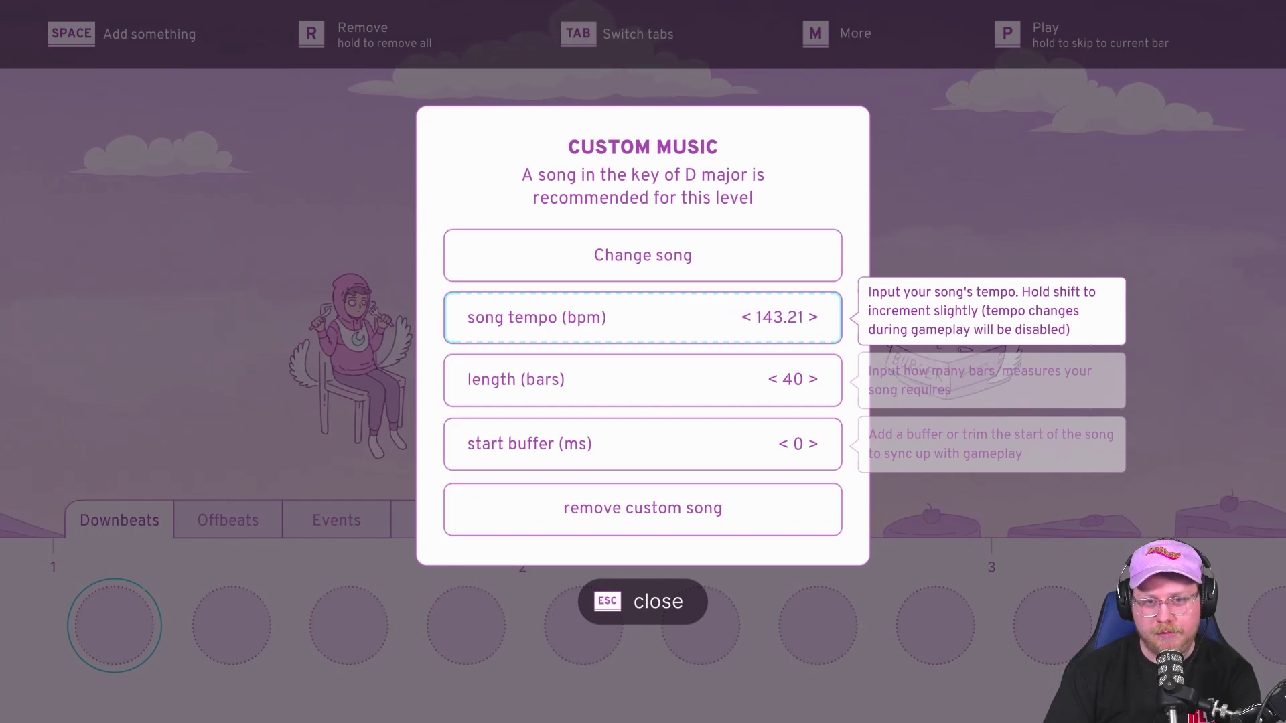
{"action": "key", "text": "shift+Left"}
{"action": "key", "text": "shift+Left"}
{"action": "key", "text": "shift+Left"}
{"action": "key", "text": "shift+Left"}
{"action": "key", "text": "shift+Left"}
{"action": "key", "text": "shift+Left"}
{"action": "key", "text": "shift+Left"}
{"action": "key", "text": "shift+Left"}
{"action": "key", "text": "shift+Left"}
{"action": "key", "text": "shift+Left"}
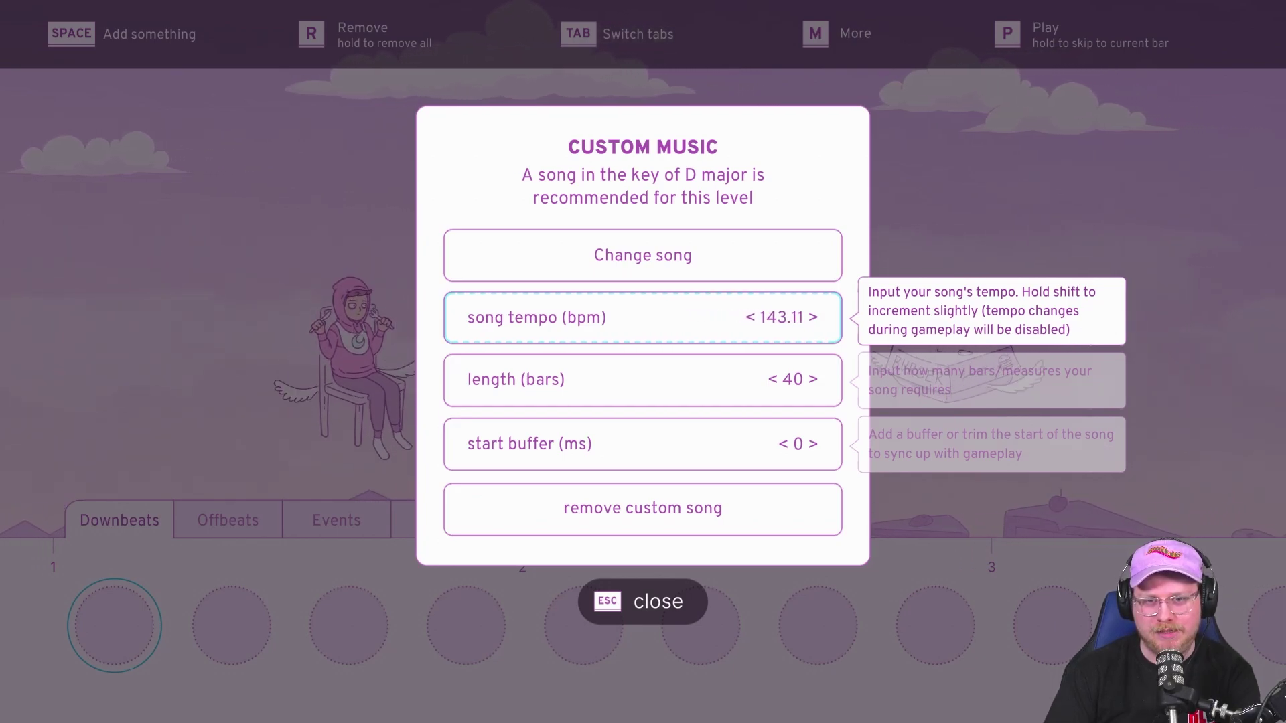
- Return the song tempo to 143 bpm, set the length to 74 bars, and close the custom music settings
{"action": "key", "text": "shift+Left"}
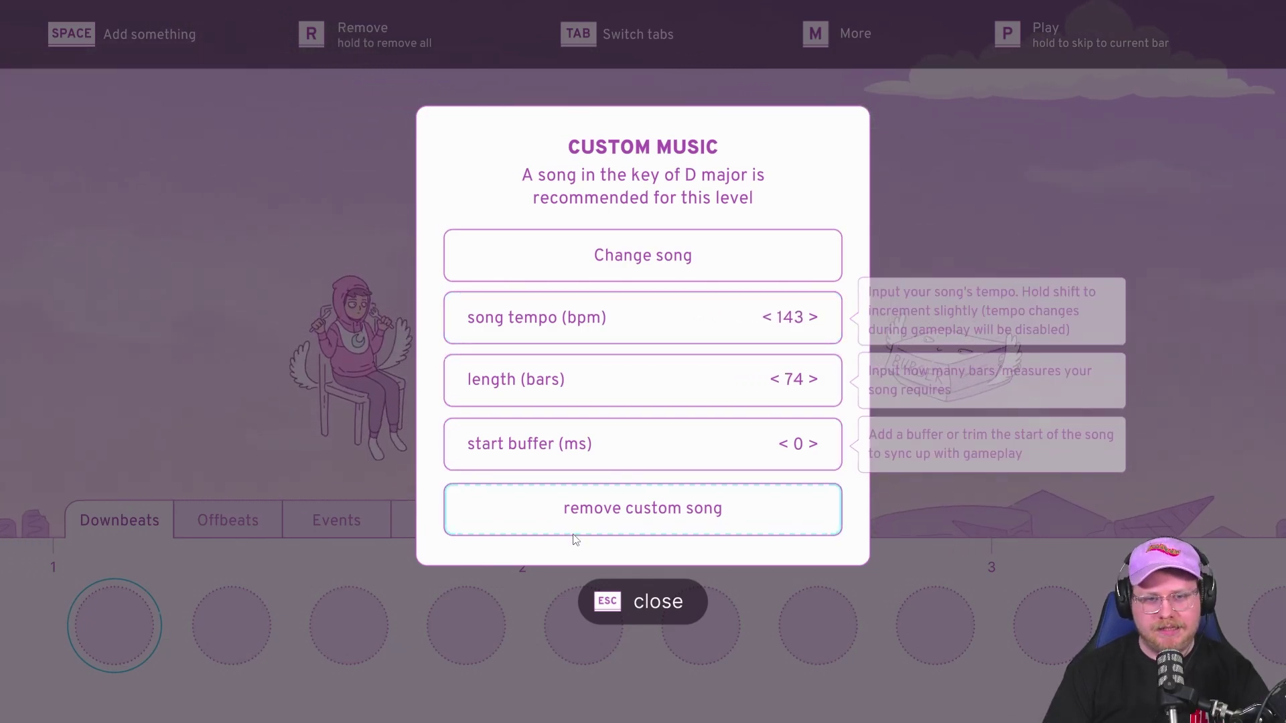
{"action": "key", "text": "Escape"}
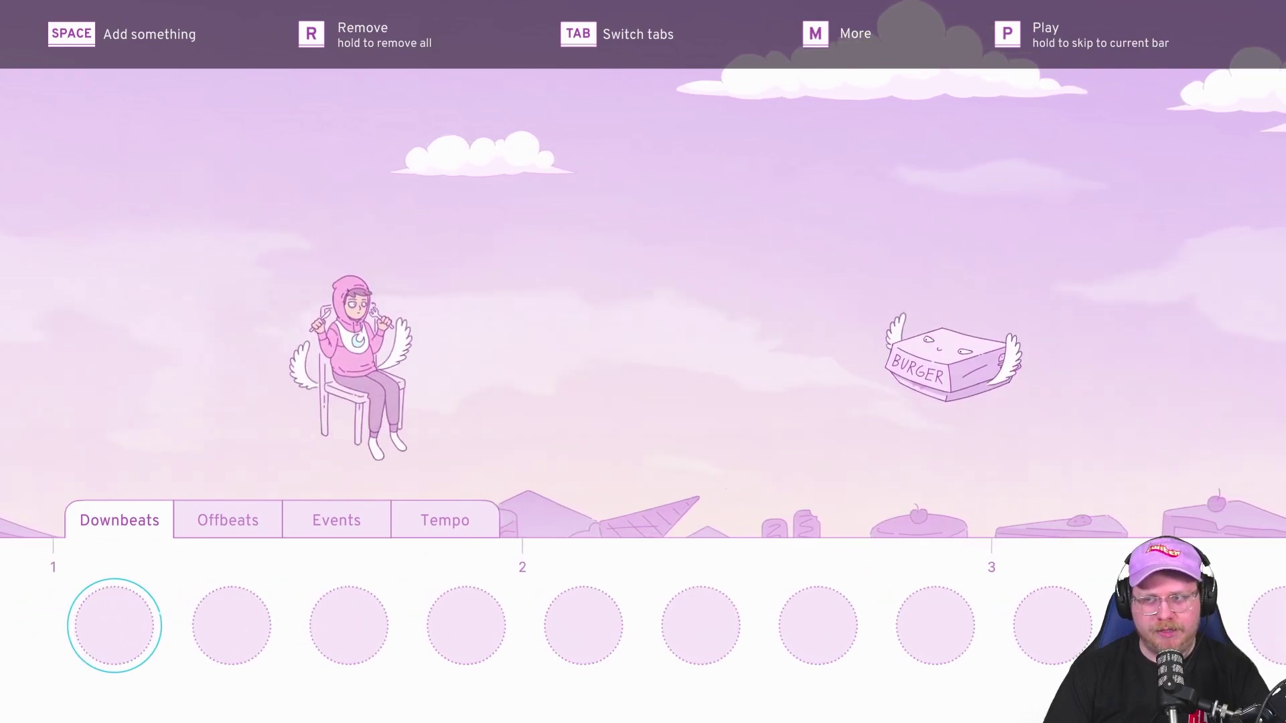
- Move along the opening beats of the level's timeline and briefly preview the level with the custom song
{"action": "key", "text": "Right"}
{"action": "key", "text": "Right"}
{"action": "key", "text": "p"}
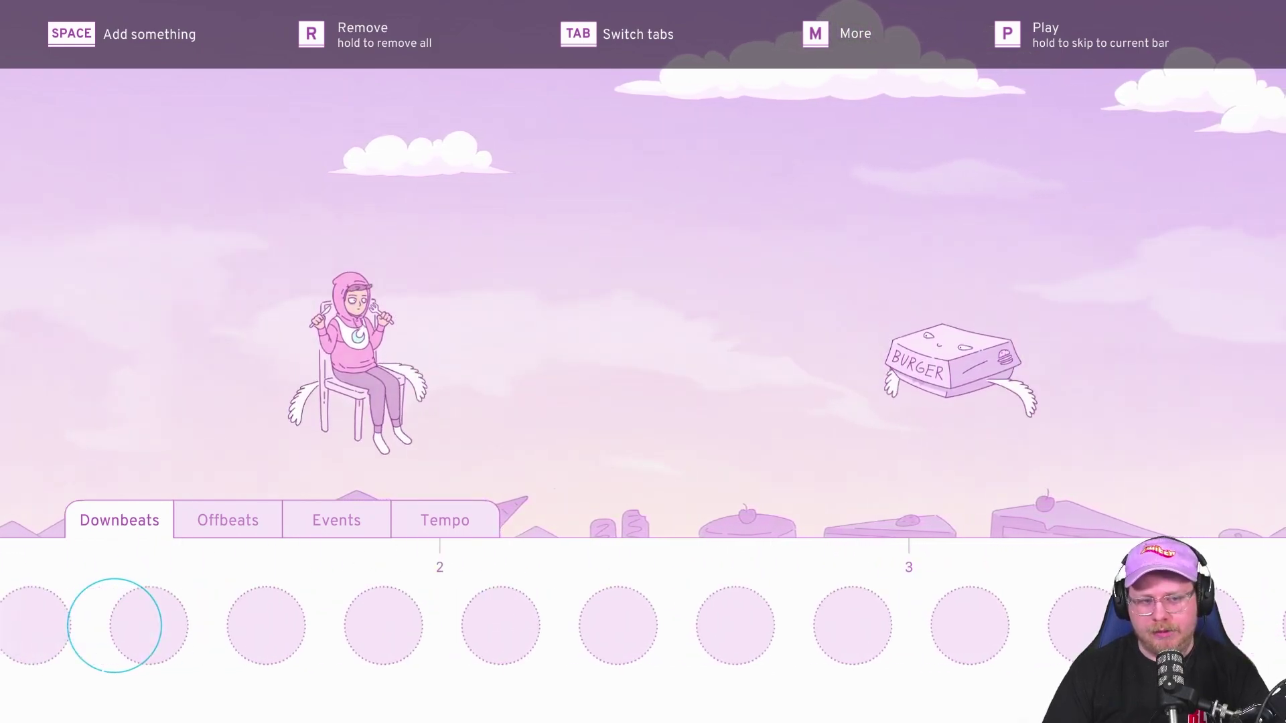
{"action": "key", "text": "p"}
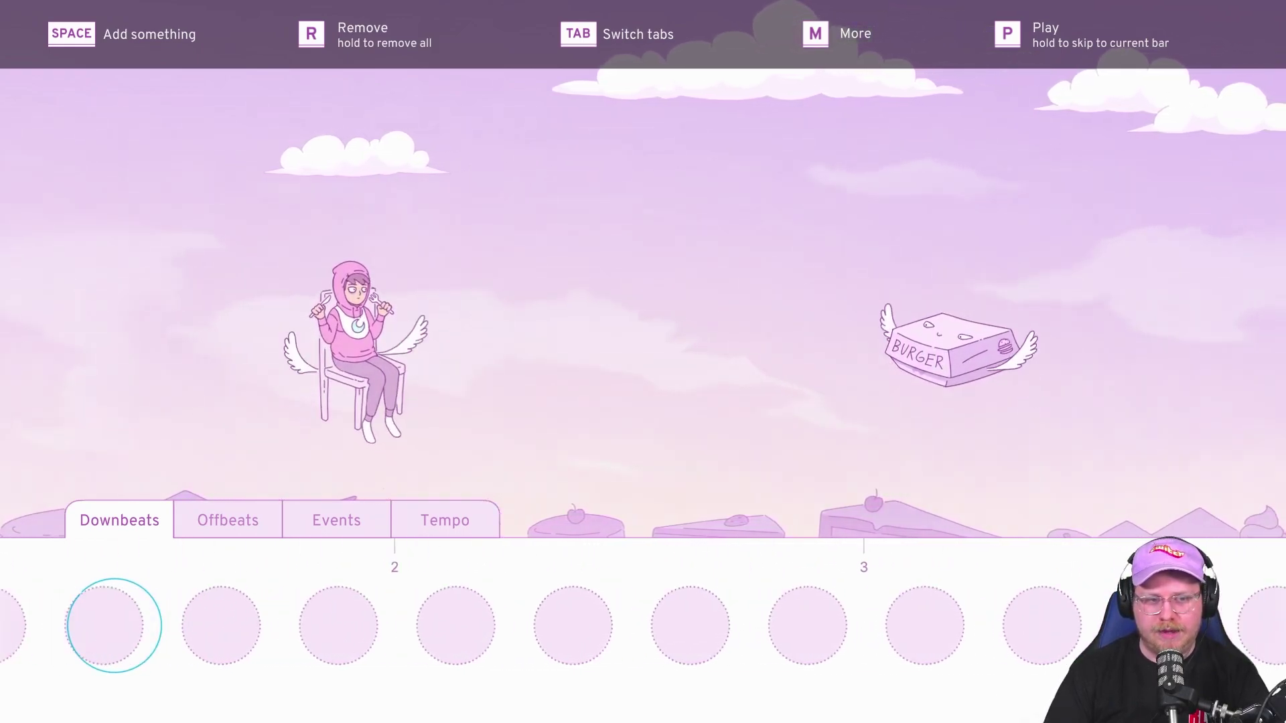
- Look through the Offbeats, Events and Tempo layers of the timeline and return to Downbeats at bar 1
{"action": "key", "text": "Tab"}
{"action": "key", "text": "Tab"}
{"action": "key", "text": "Tab"}
{"action": "key", "text": "Tab"}
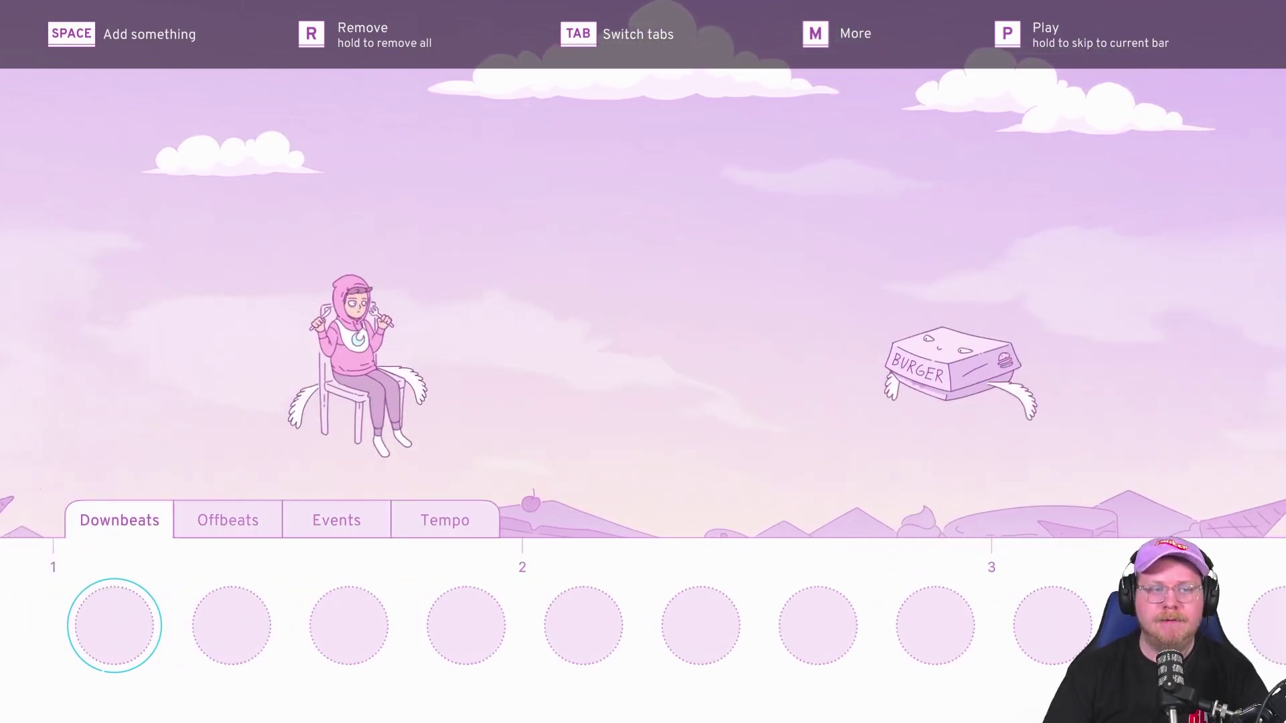
{"action": "key", "text": "Tab"}
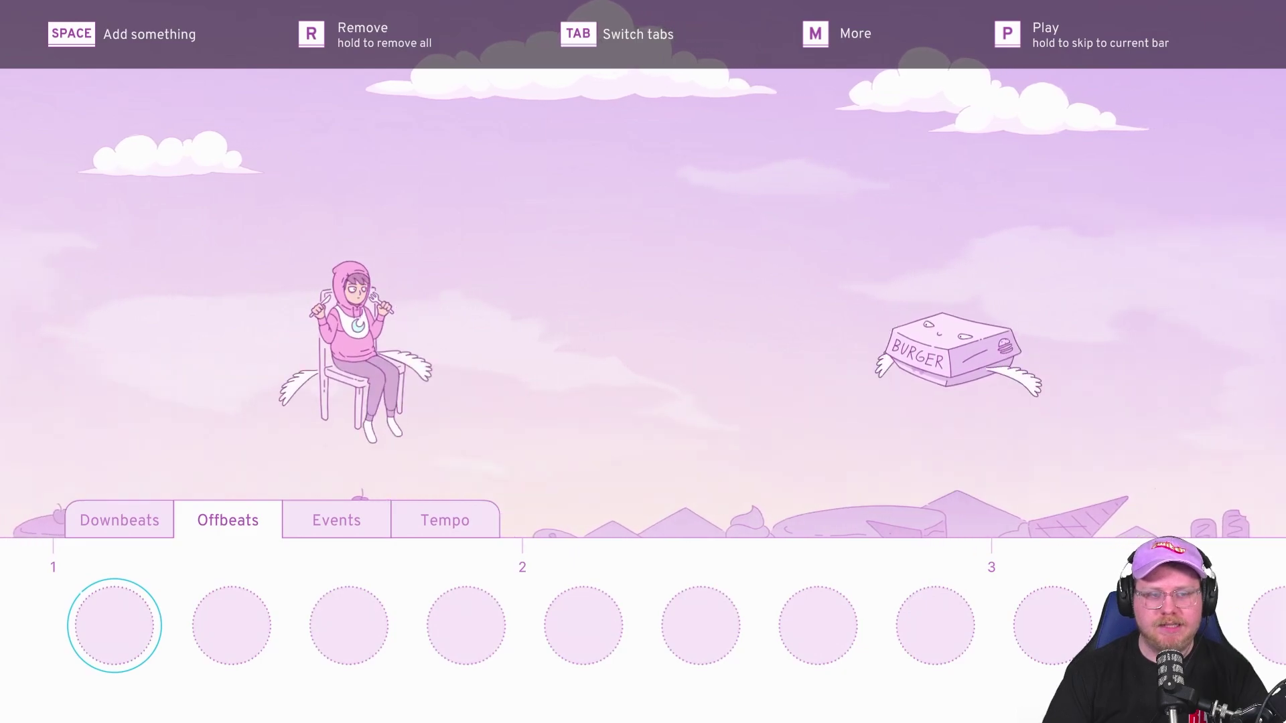
{"action": "key", "text": "Tab"}
{"action": "key", "text": "Tab"}
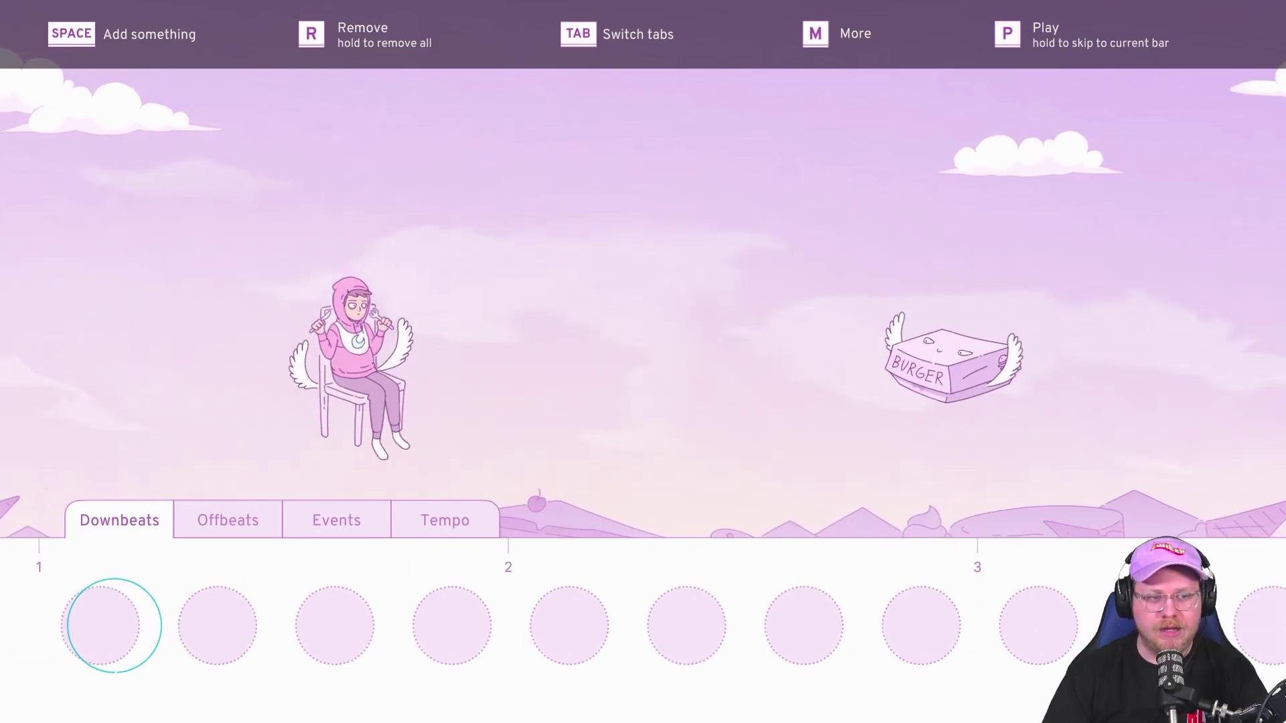
- Place Throw food cues on the first and third beats of bars 1 and 2 in the Downbeats layer
{"action": "key", "text": "space"}
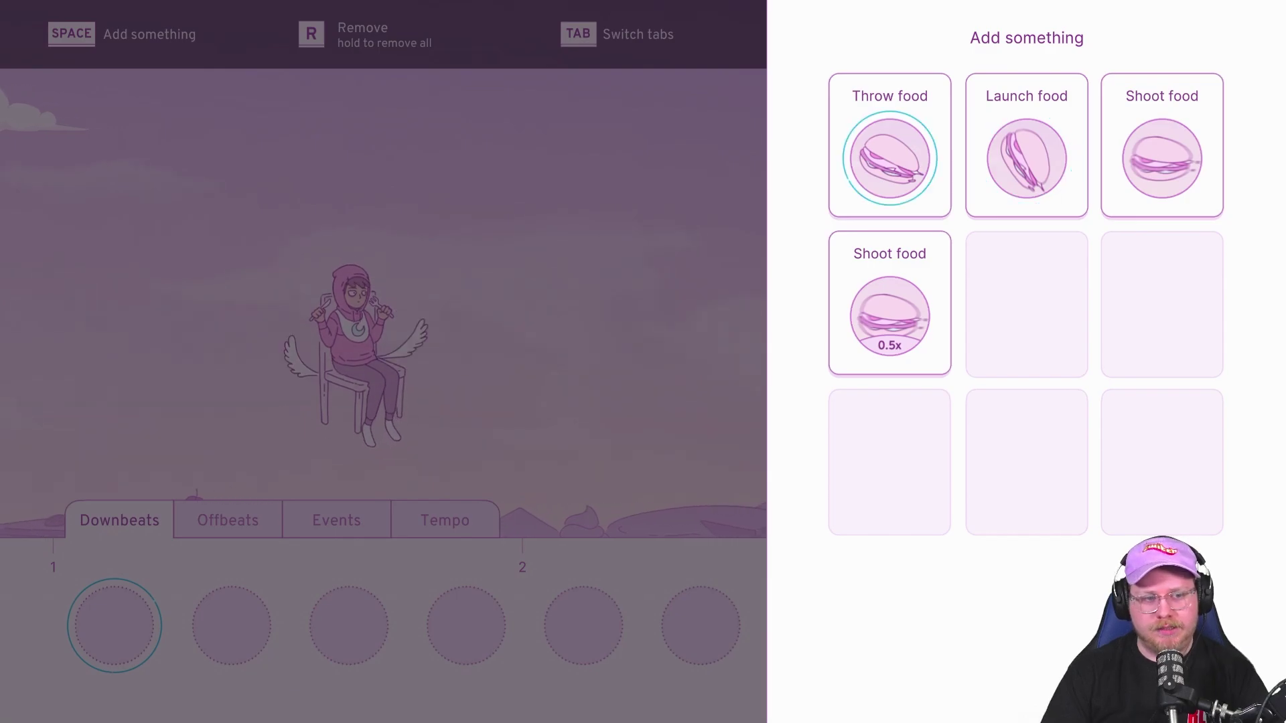
{"action": "key", "text": "space"}
{"action": "key", "text": "space"}
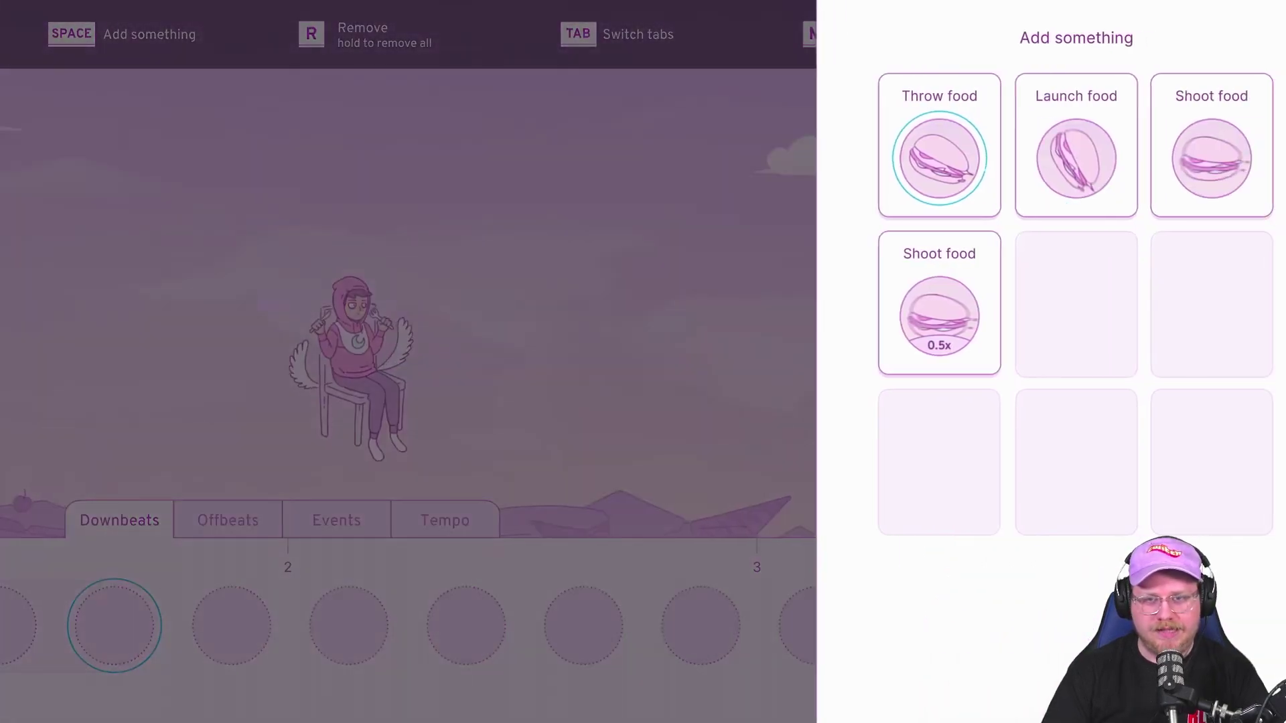
{"action": "key", "text": "space"}
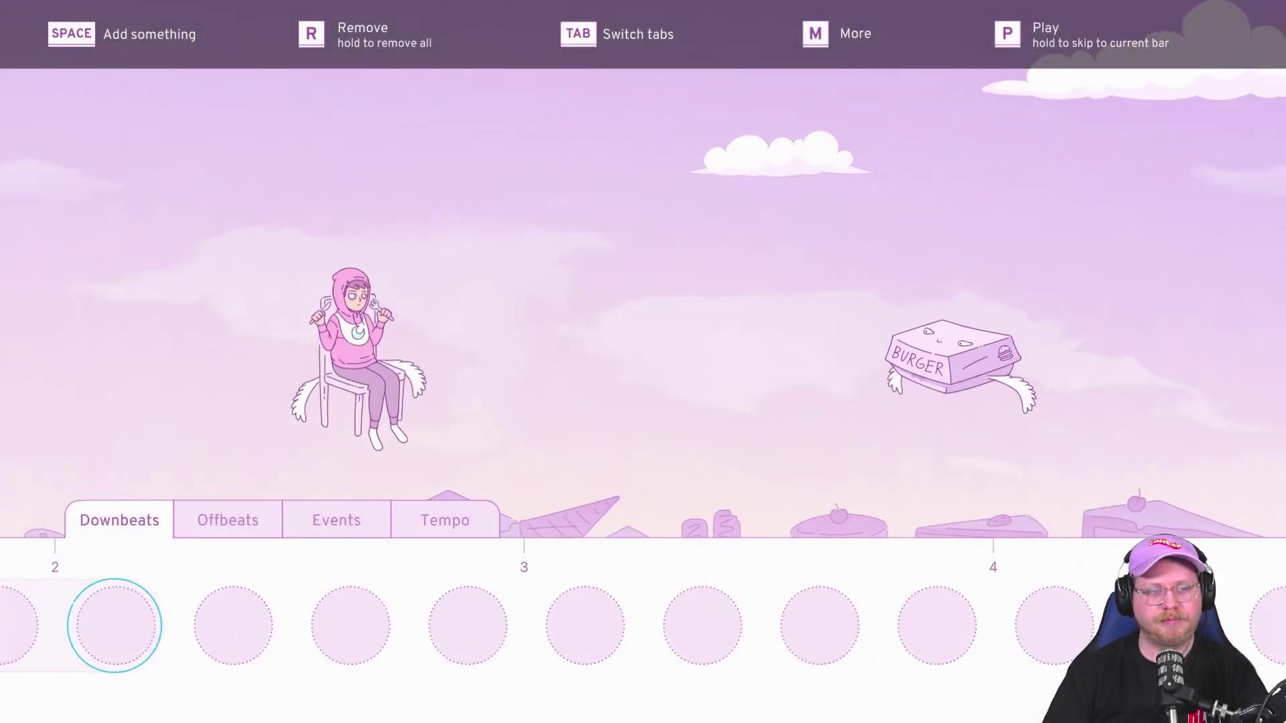
{"action": "key", "text": "space"}
{"action": "key", "text": "space"}
{"action": "key", "text": "space"}
{"action": "key", "text": "space"}
- Play-test the opening throw cues, hitting them in time with the song, and return to re-editing the level
{"action": "key", "text": "p"}
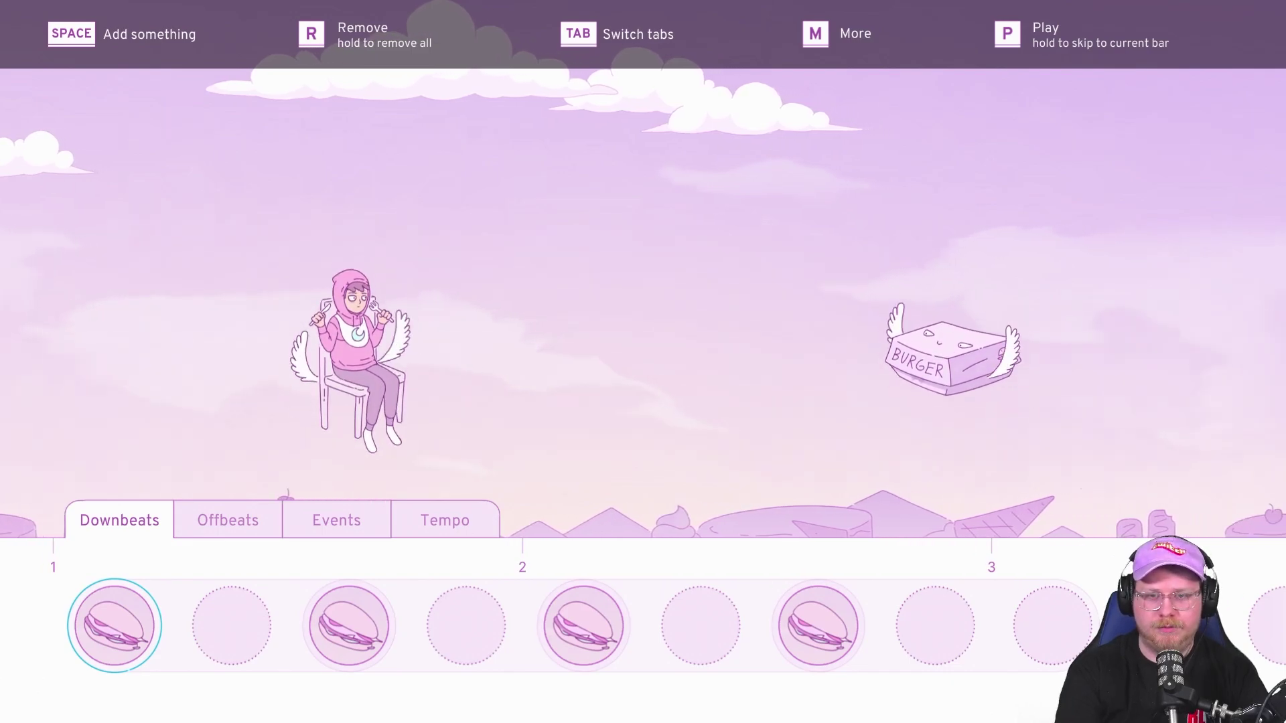
{"action": "key", "text": "p"}
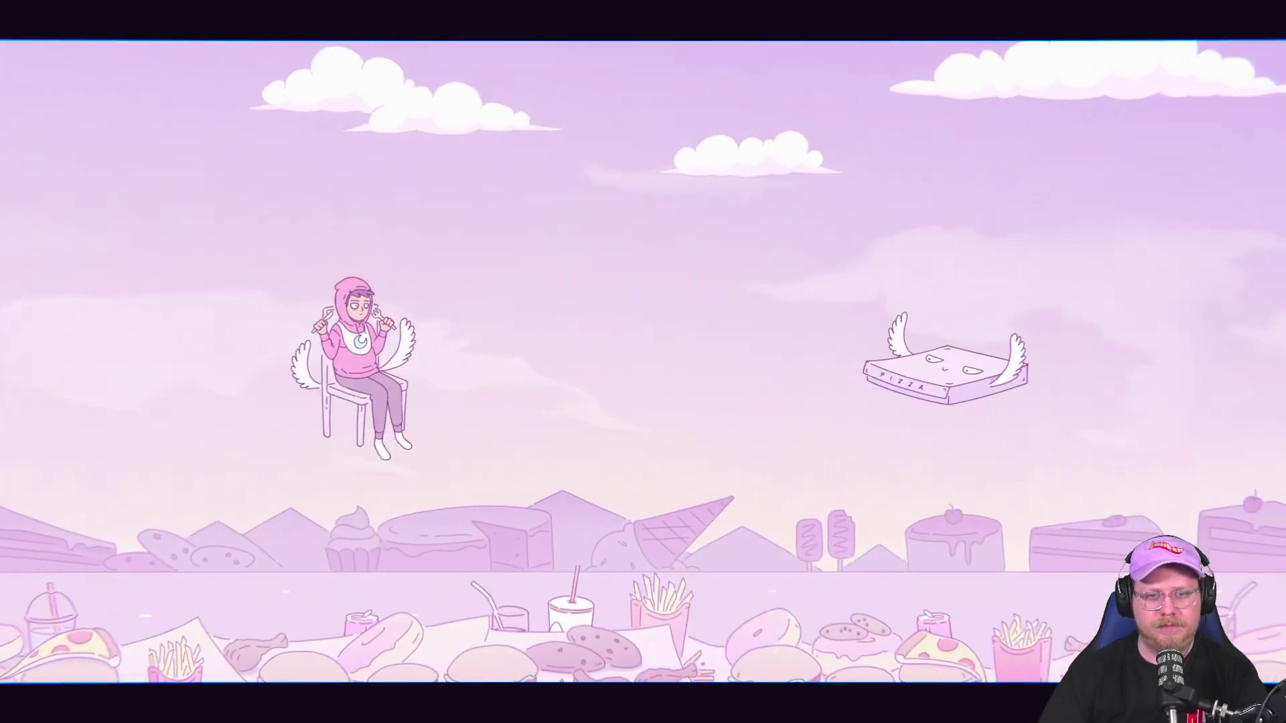
{"action": "key", "text": "space"}
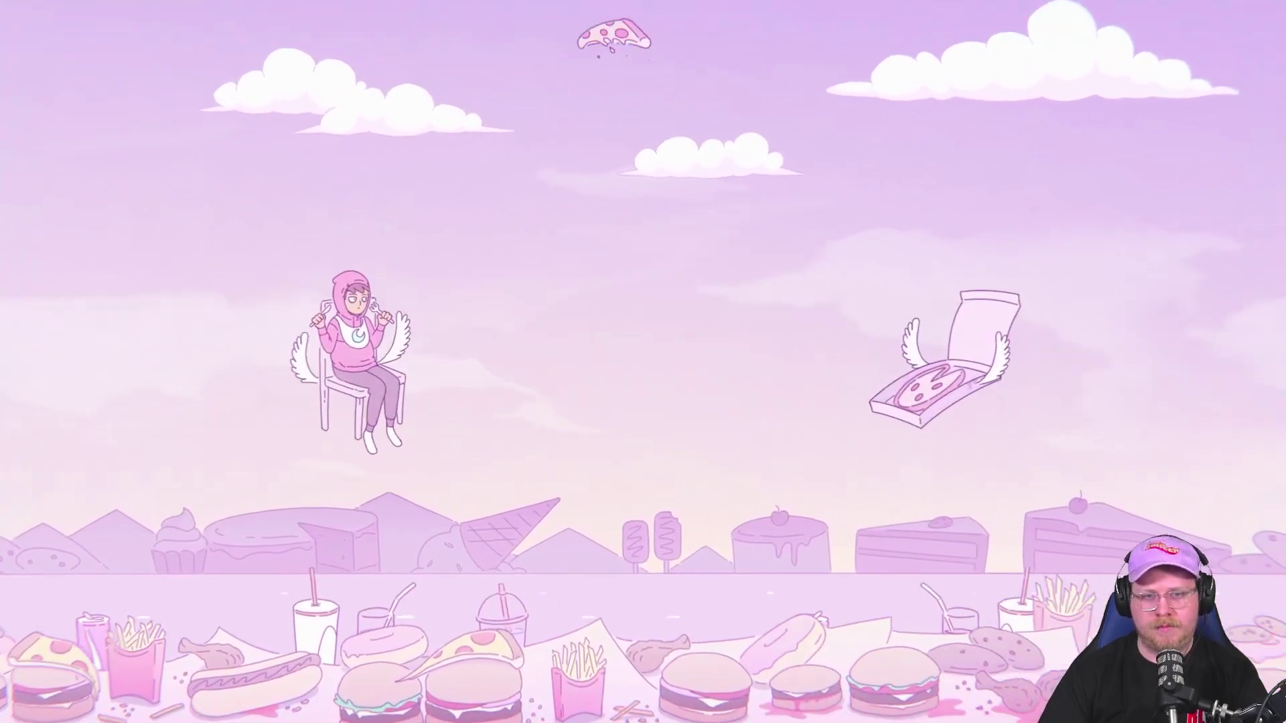
{"action": "key", "text": "space"}
{"action": "key", "text": "space"}
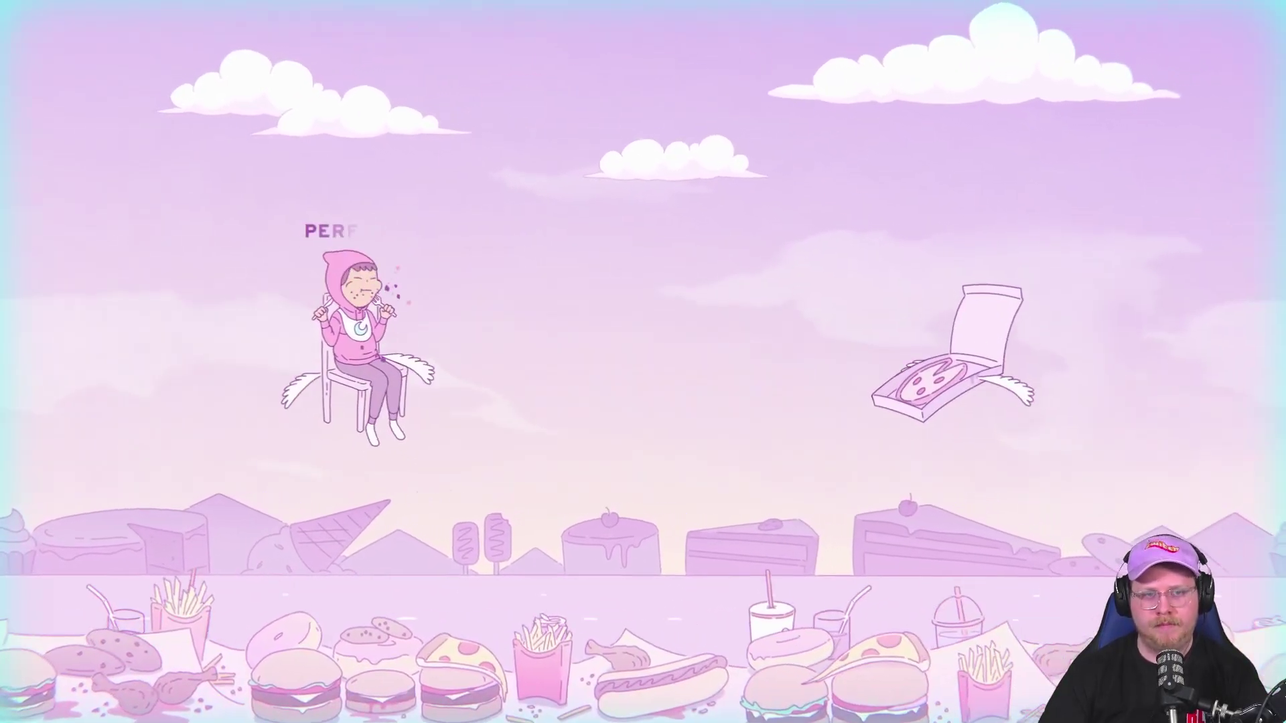
{"action": "key", "text": "Escape"}
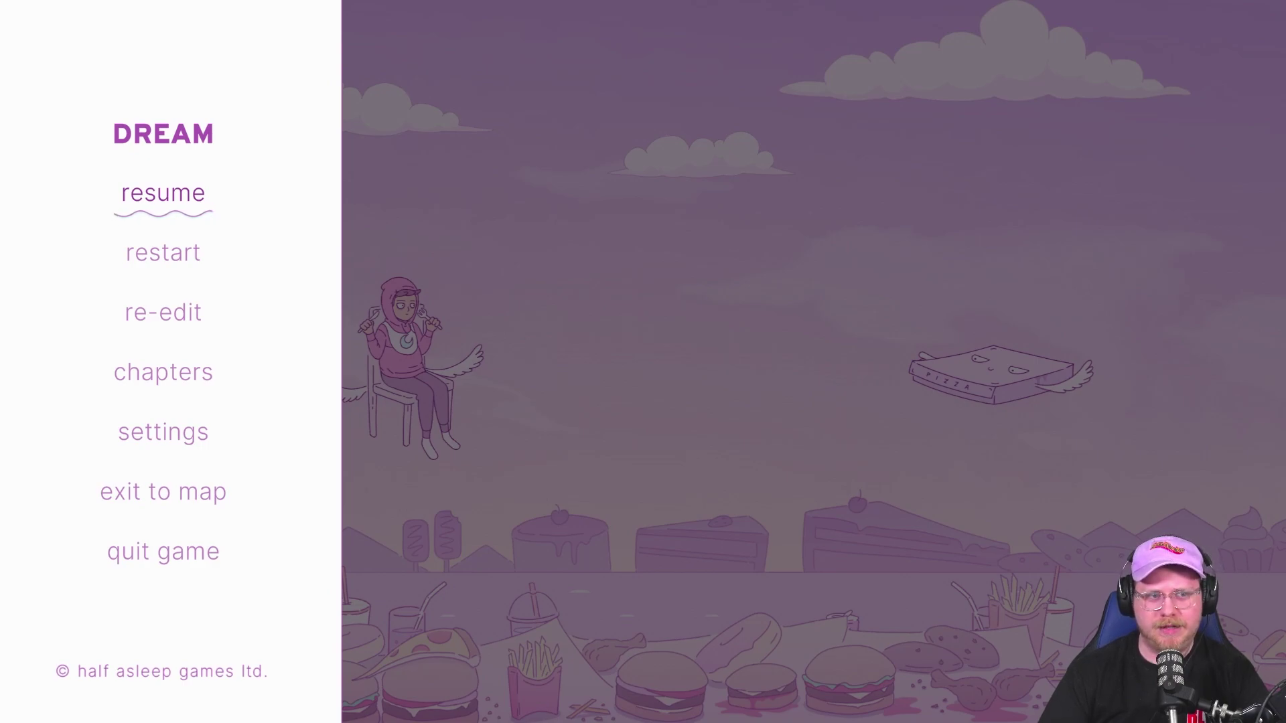
{"action": "key", "text": "Down"}
{"action": "key", "text": "Down"}
{"action": "key", "text": "Return"}
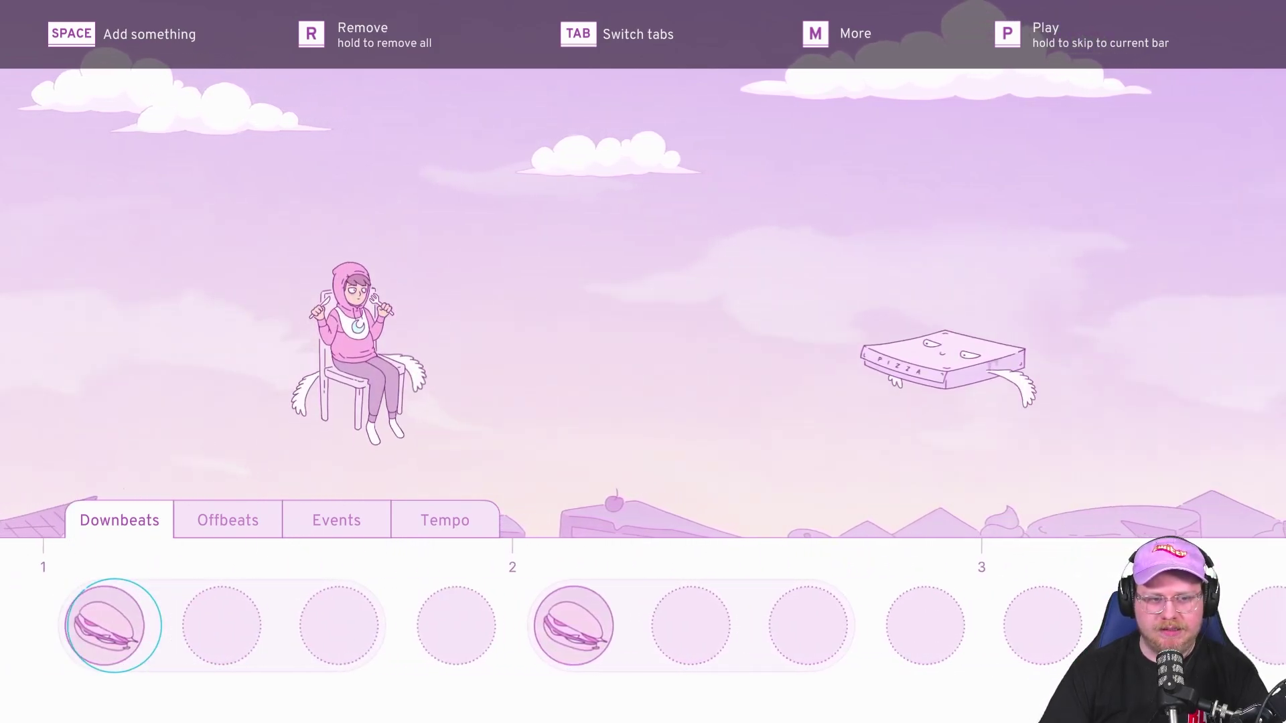
- Add a Throw food cue on the first downbeat of bar 3
{"action": "key", "text": "Right"}
{"action": "key", "text": "Right"}
{"action": "key", "text": "space"}
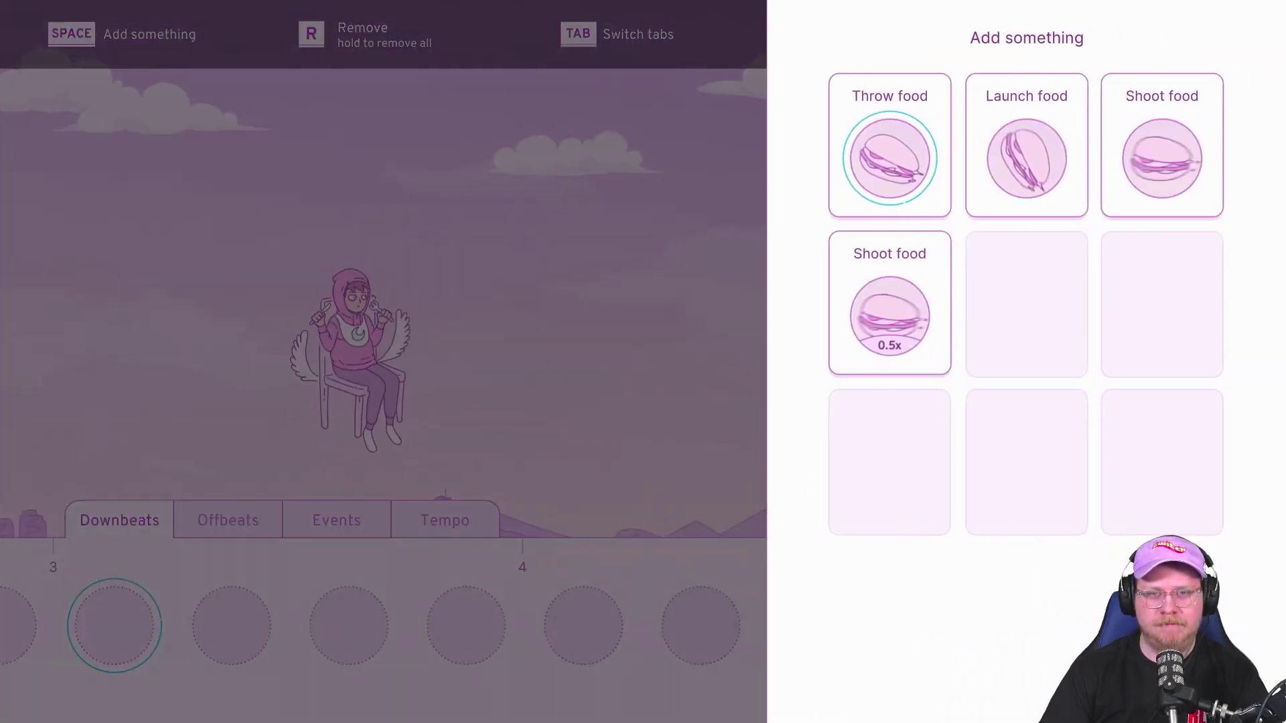
{"action": "key", "text": "Return"}
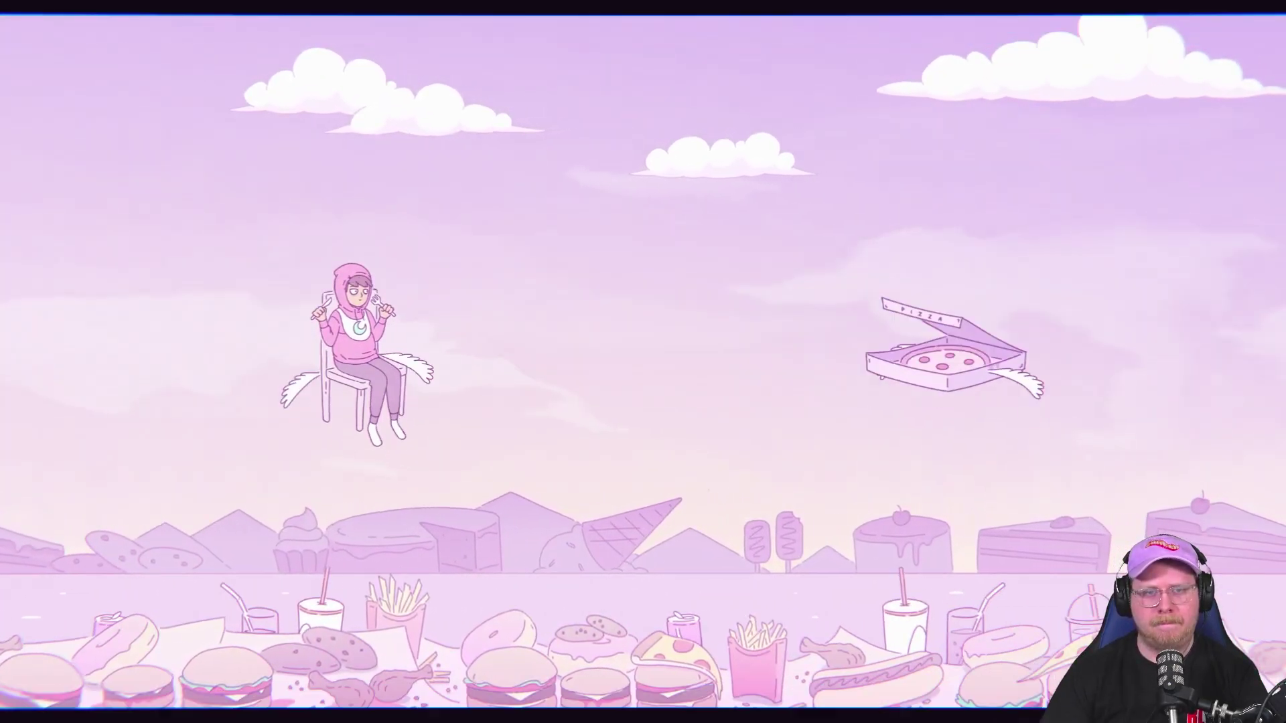
- Play-test the food level against the custom song, eating each thrown slice on the beat, and pause the run
{"action": "key", "text": "space"}
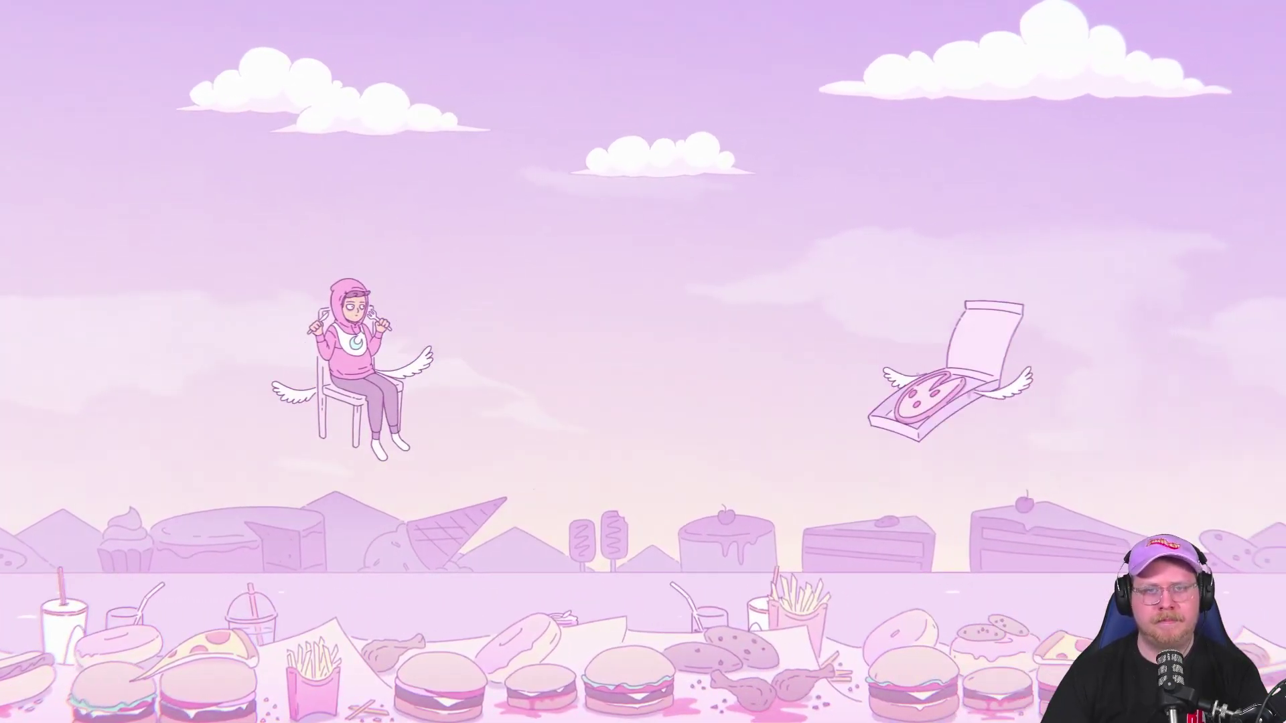
{"action": "key", "text": "space"}
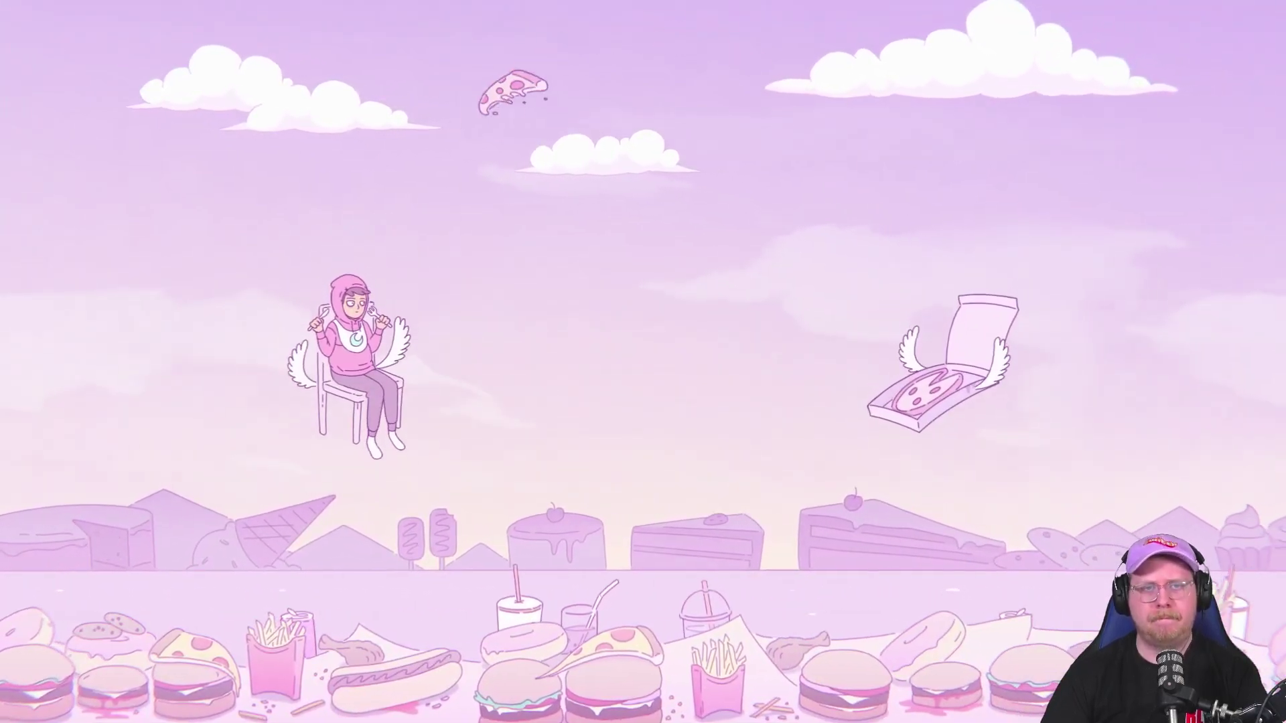
{"action": "key", "text": "space"}
{"action": "key", "text": "space"}
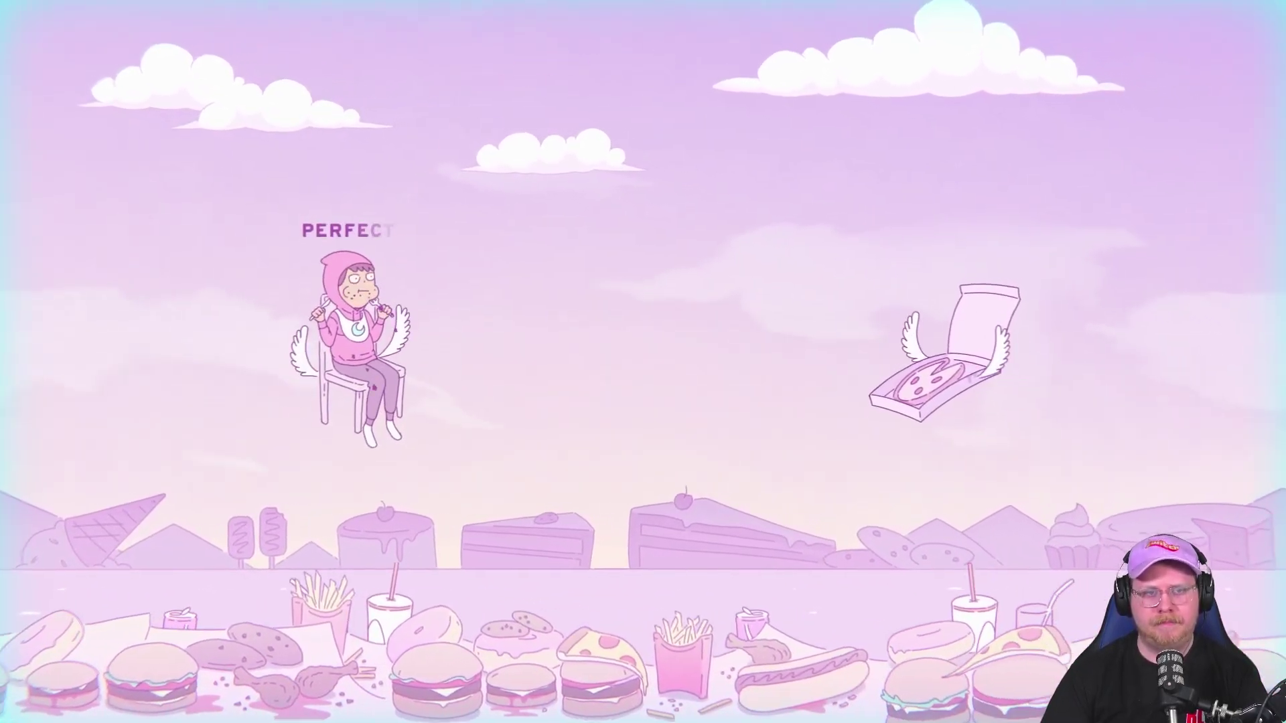
{"action": "key", "text": "space"}
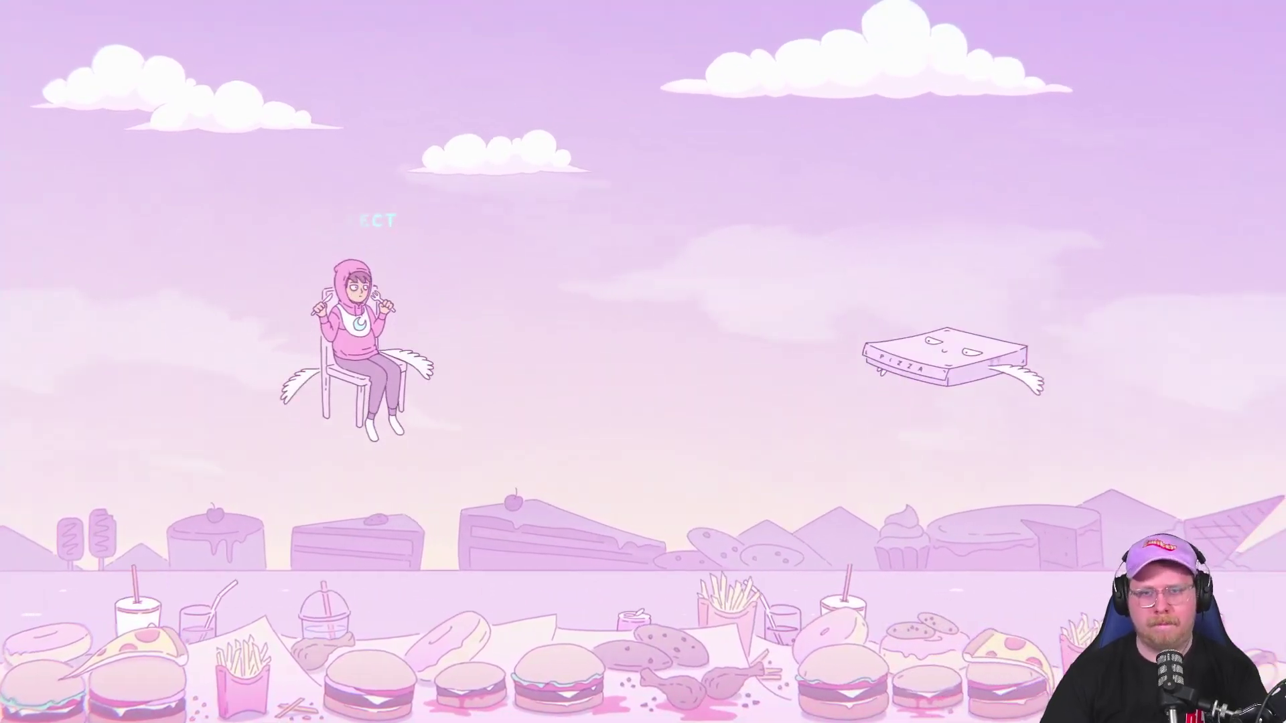
{"action": "key", "text": "space"}
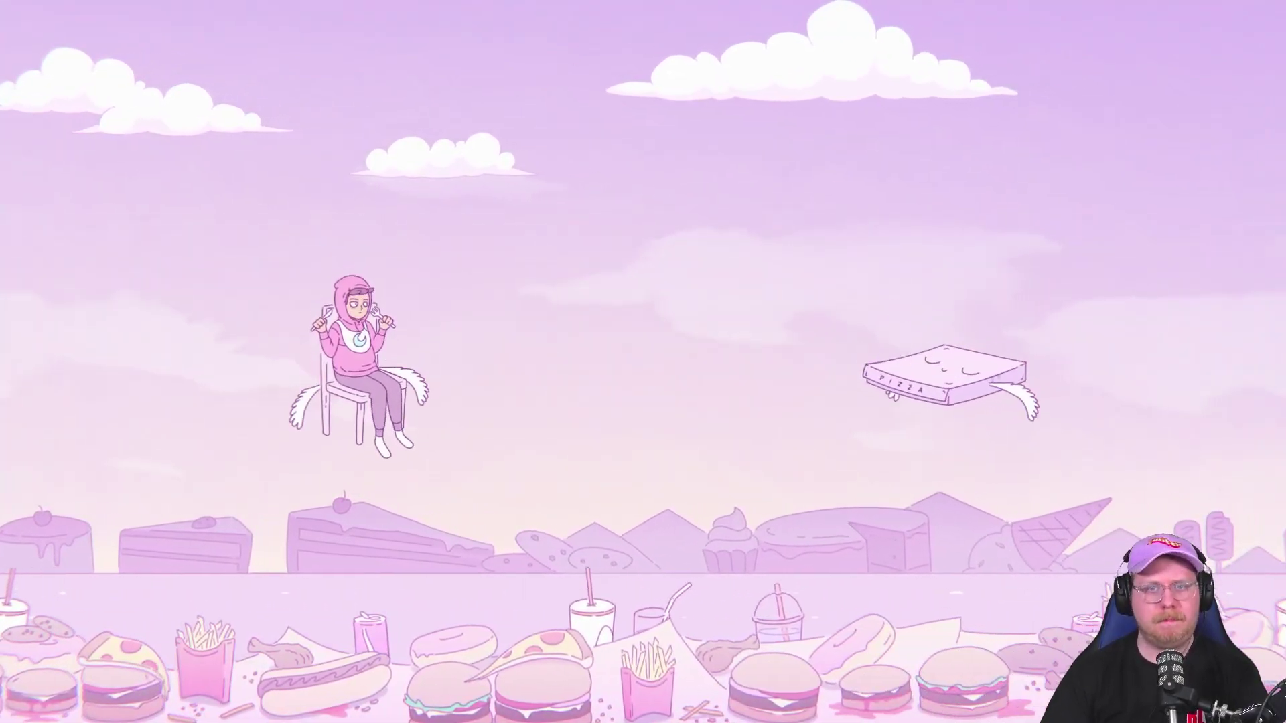
{"action": "key", "text": "space"}
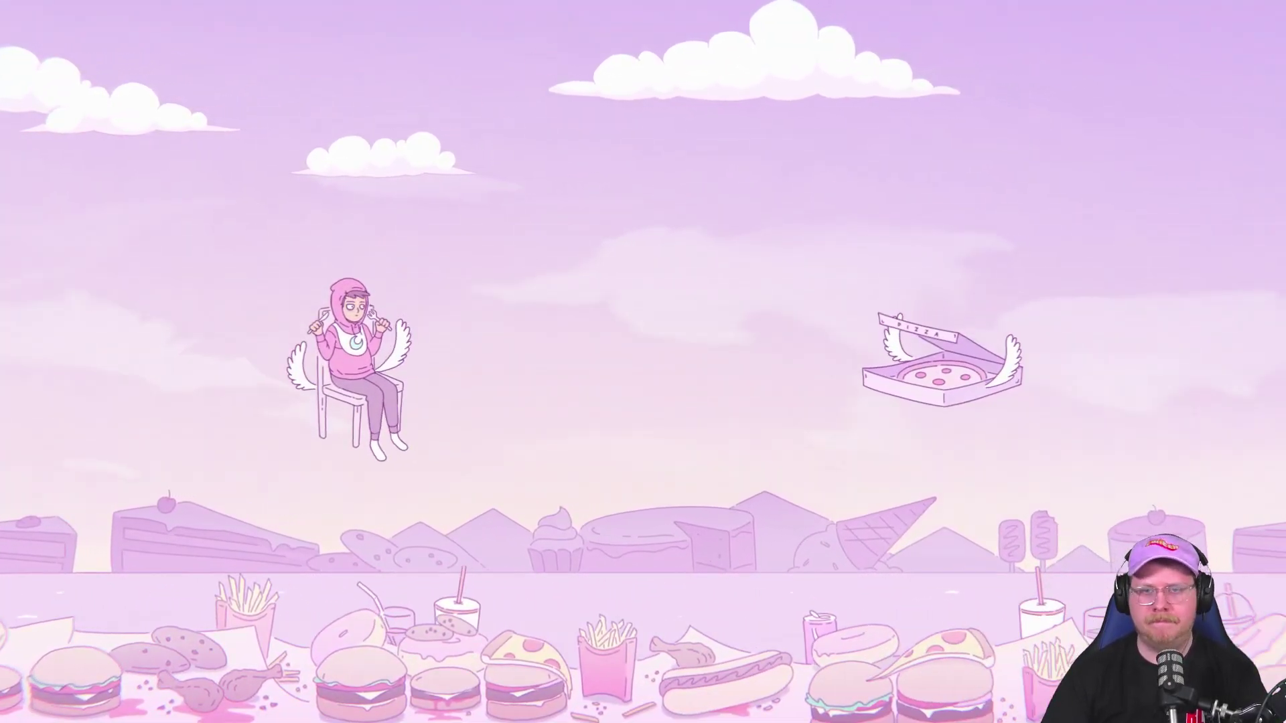
{"action": "key", "text": "space"}
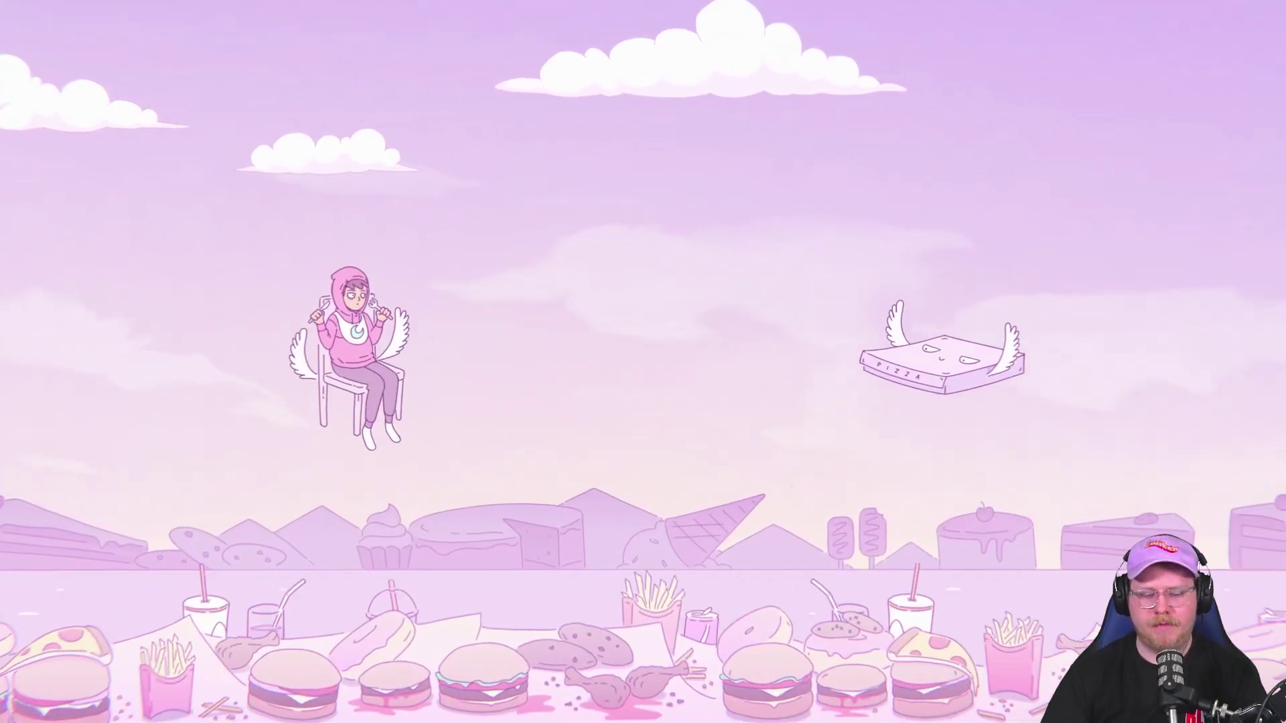
{"action": "key", "text": "Escape"}
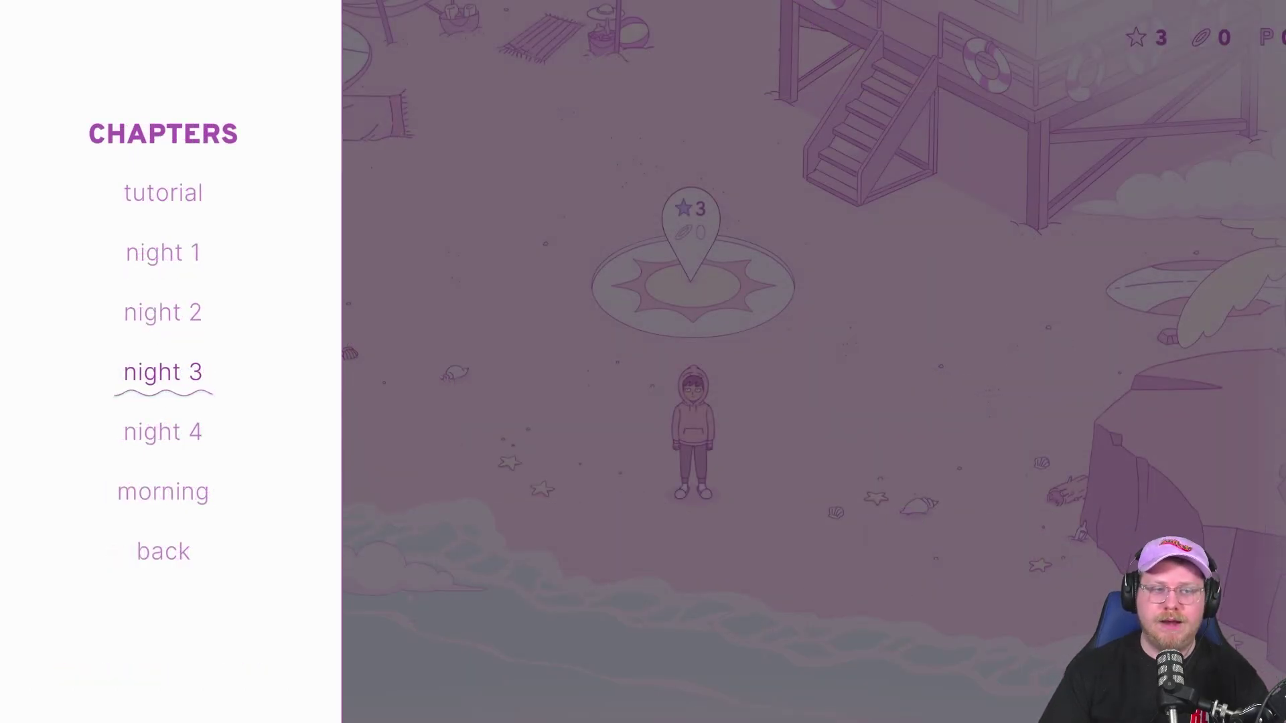
- Check the Night 3 chapter options and open the Editor from the dream spot on the beach map
{"action": "key", "text": "Return"}
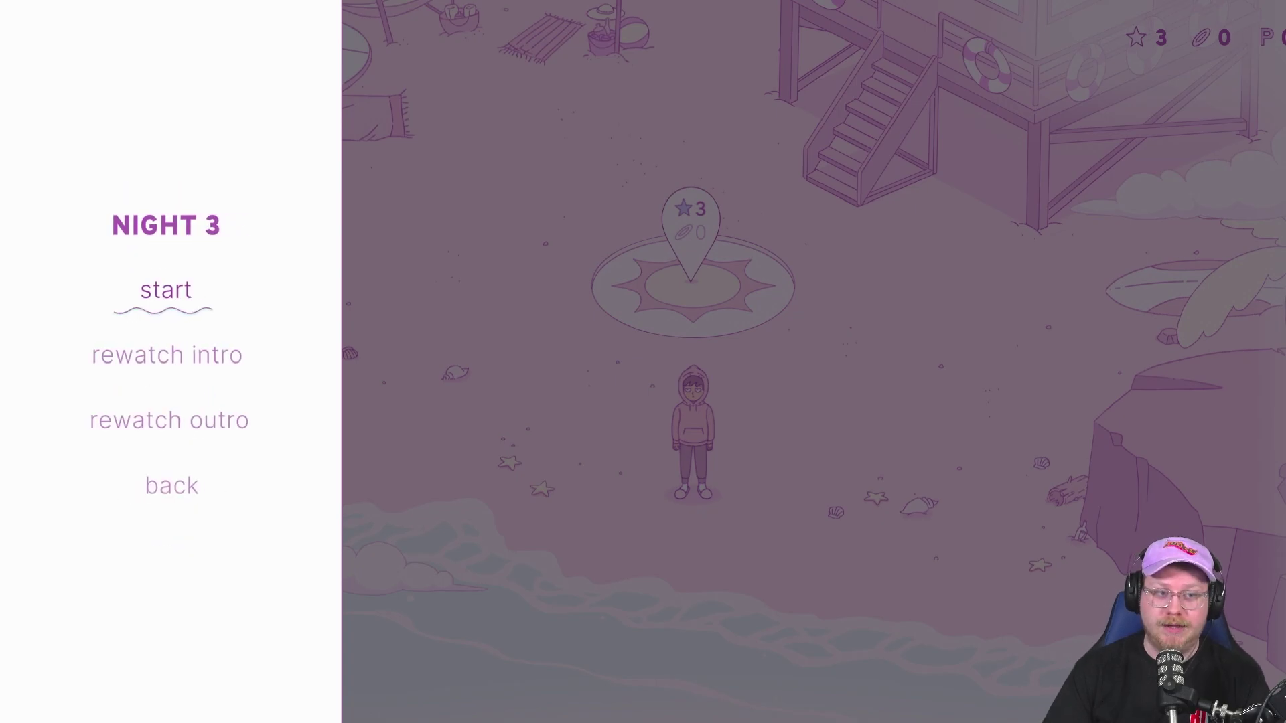
{"action": "key", "text": "Escape"}
{"action": "key", "text": "Down"}
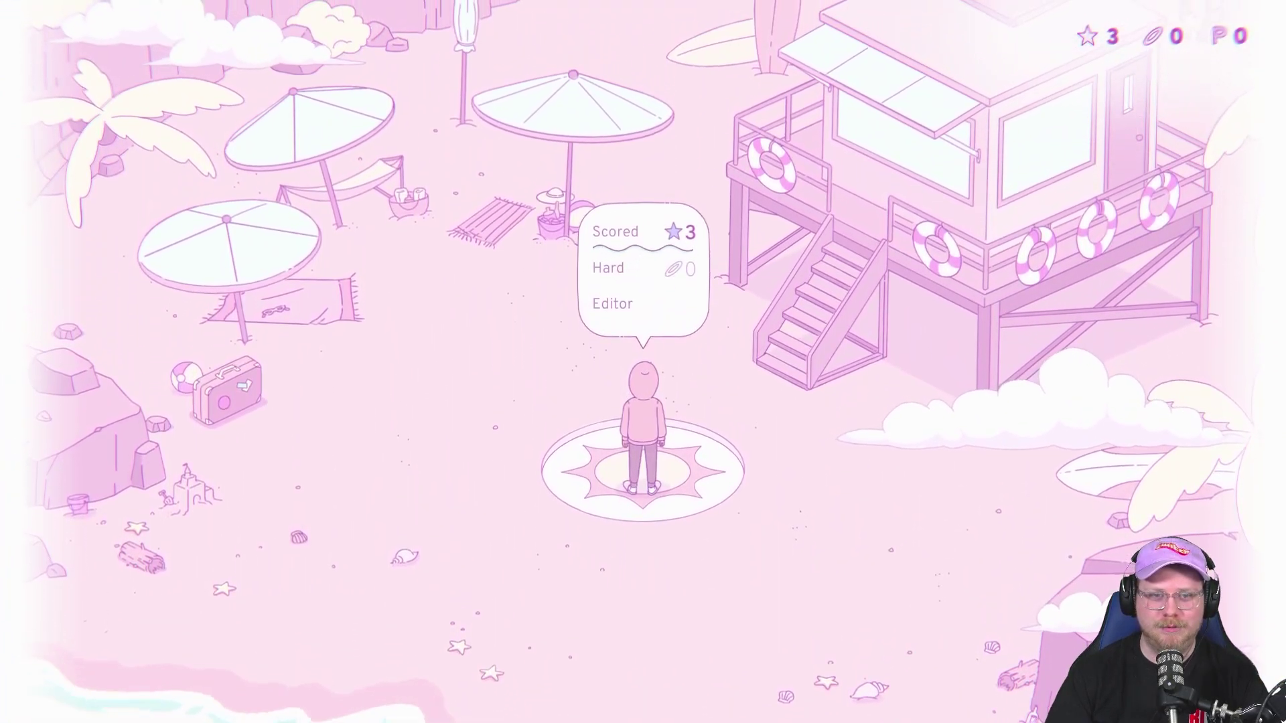
{"action": "key", "text": "Down"}
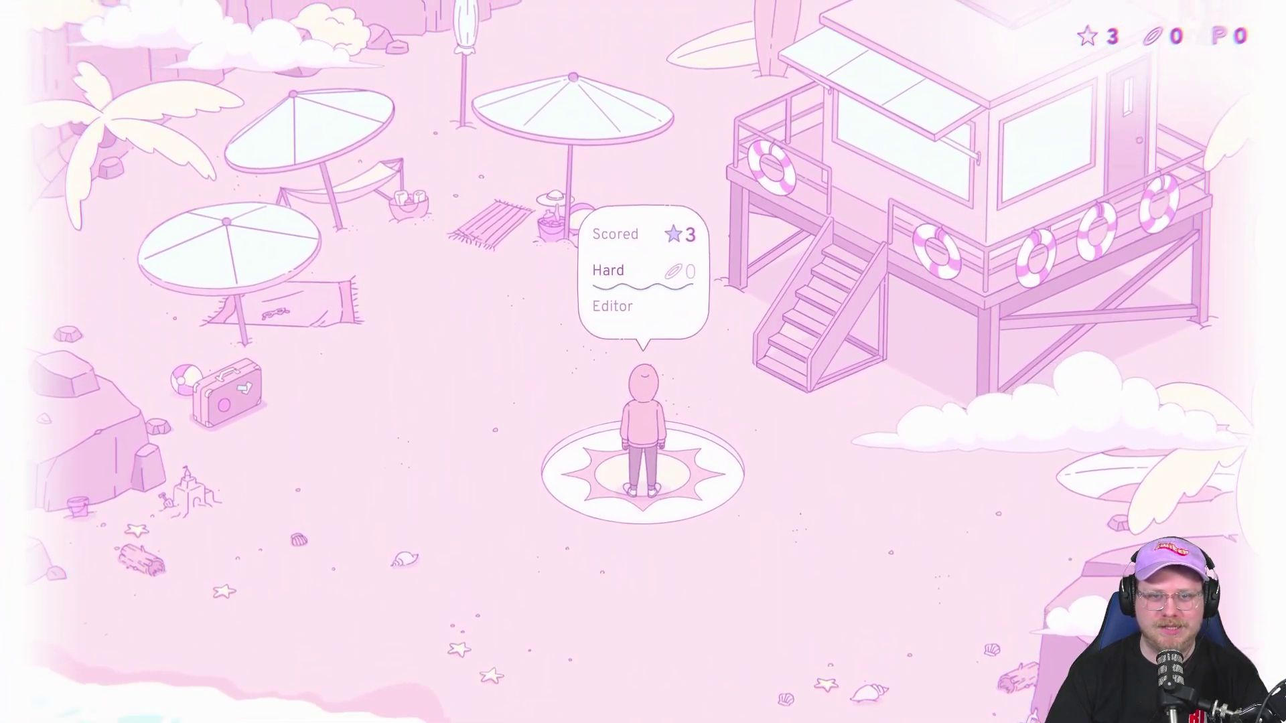
{"action": "key", "text": "Down"}
{"action": "key", "text": "space"}
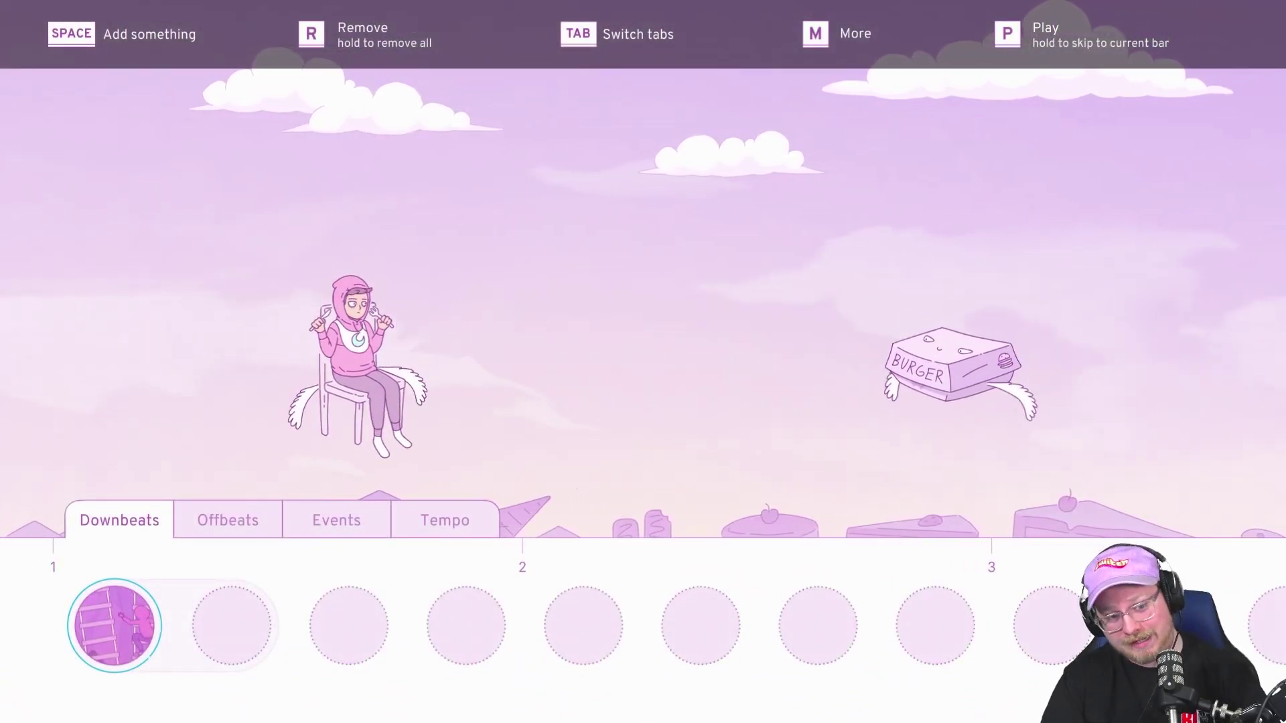
- Look through the Downbeats cues of the mixed-dream level from bar 1 up to bar 14
{"action": "key", "text": "Right"}
{"action": "key", "text": "Left"}
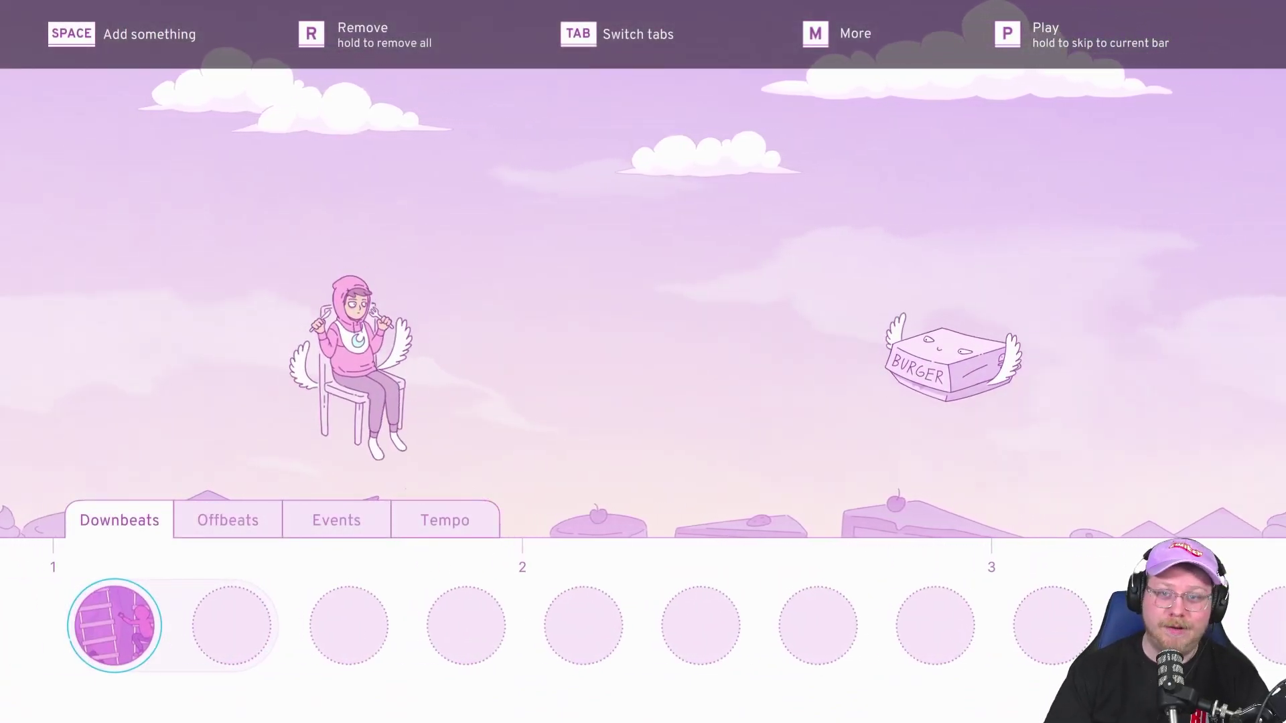
{"action": "key", "text": "Right"}
{"action": "key", "text": "Right"}
{"action": "key", "text": "Right"}
{"action": "key", "text": "Right"}
{"action": "key", "text": "Right"}
{"action": "key", "text": "Right"}
{"action": "key", "text": "Right"}
{"action": "key", "text": "Right"}
{"action": "key", "text": "Right"}
{"action": "key", "text": "Right"}
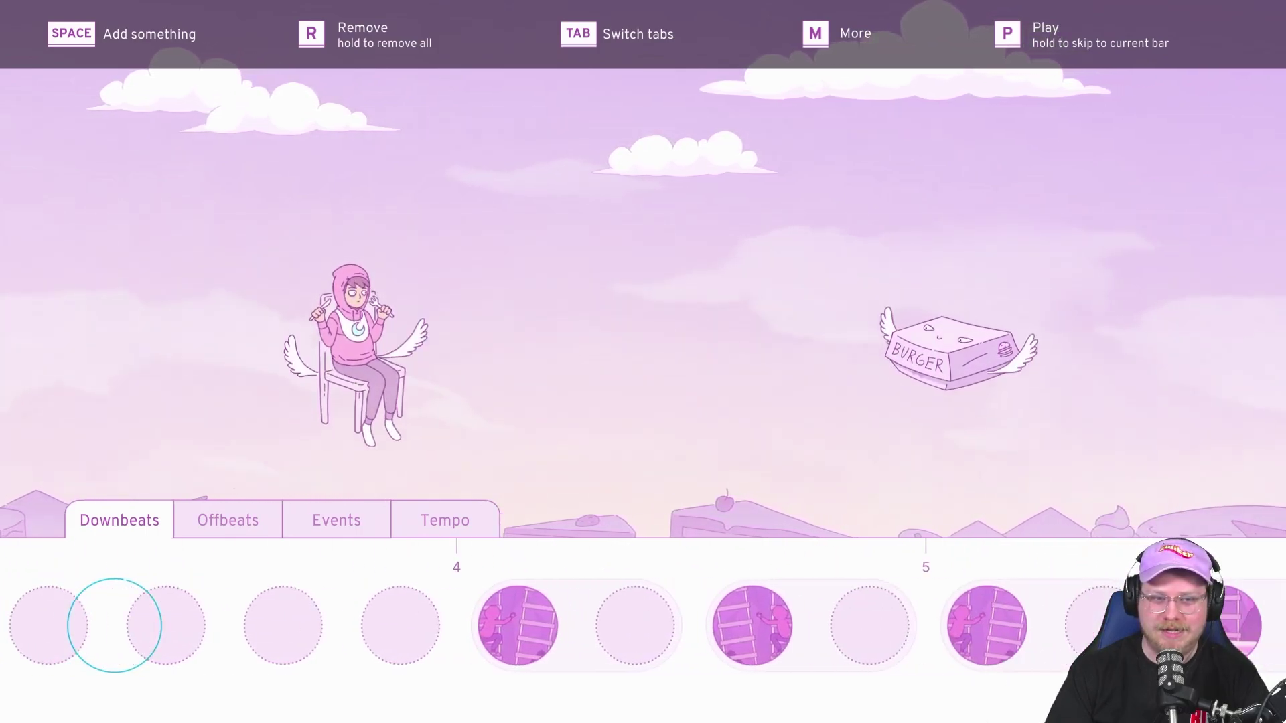
{"action": "key", "text": "Left"}
{"action": "key", "text": "Left"}
{"action": "key", "text": "Left"}
{"action": "key", "text": "Left"}
{"action": "key", "text": "Left"}
{"action": "key", "text": "Left"}
{"action": "key", "text": "Left"}
{"action": "key", "text": "Left"}
{"action": "key", "text": "Left"}
{"action": "key", "text": "Left"}
{"action": "key", "text": "Right"}
{"action": "key", "text": "Right"}
{"action": "key", "text": "Right"}
{"action": "key", "text": "Right"}
{"action": "key", "text": "Right"}
{"action": "key", "text": "Right"}
{"action": "key", "text": "Right"}
{"action": "key", "text": "Right"}
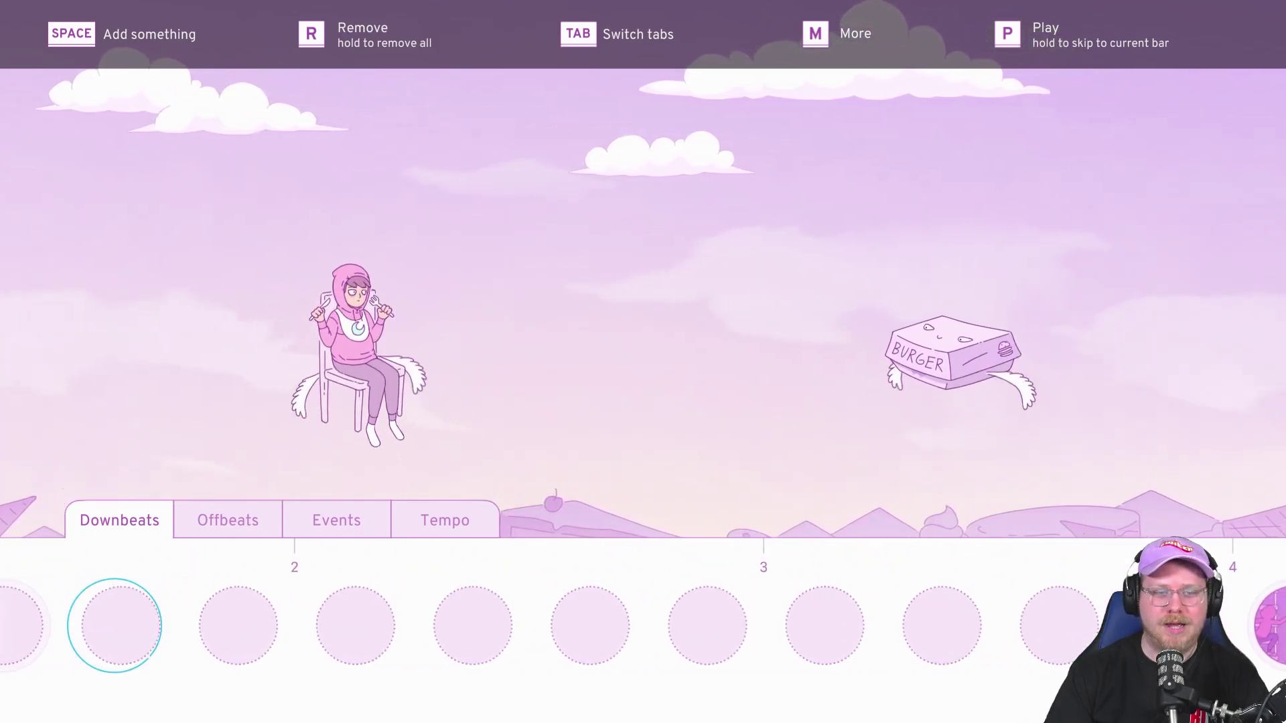
{"action": "key", "text": "Right"}
{"action": "key", "text": "Right"}
{"action": "key", "text": "Right"}
{"action": "key", "text": "Right"}
{"action": "key", "text": "Right"}
{"action": "key", "text": "Right"}
{"action": "key", "text": "Right"}
{"action": "key", "text": "Right"}
{"action": "key", "text": "Right"}
{"action": "key", "text": "Right"}
{"action": "key", "text": "Right"}
{"action": "key", "text": "Right"}
{"action": "key", "text": "Right"}
{"action": "key", "text": "Right"}
{"action": "key", "text": "Right"}
{"action": "key", "text": "Right"}
{"action": "key", "text": "Right"}
{"action": "key", "text": "Right"}
{"action": "key", "text": "Right"}
{"action": "key", "text": "Right"}
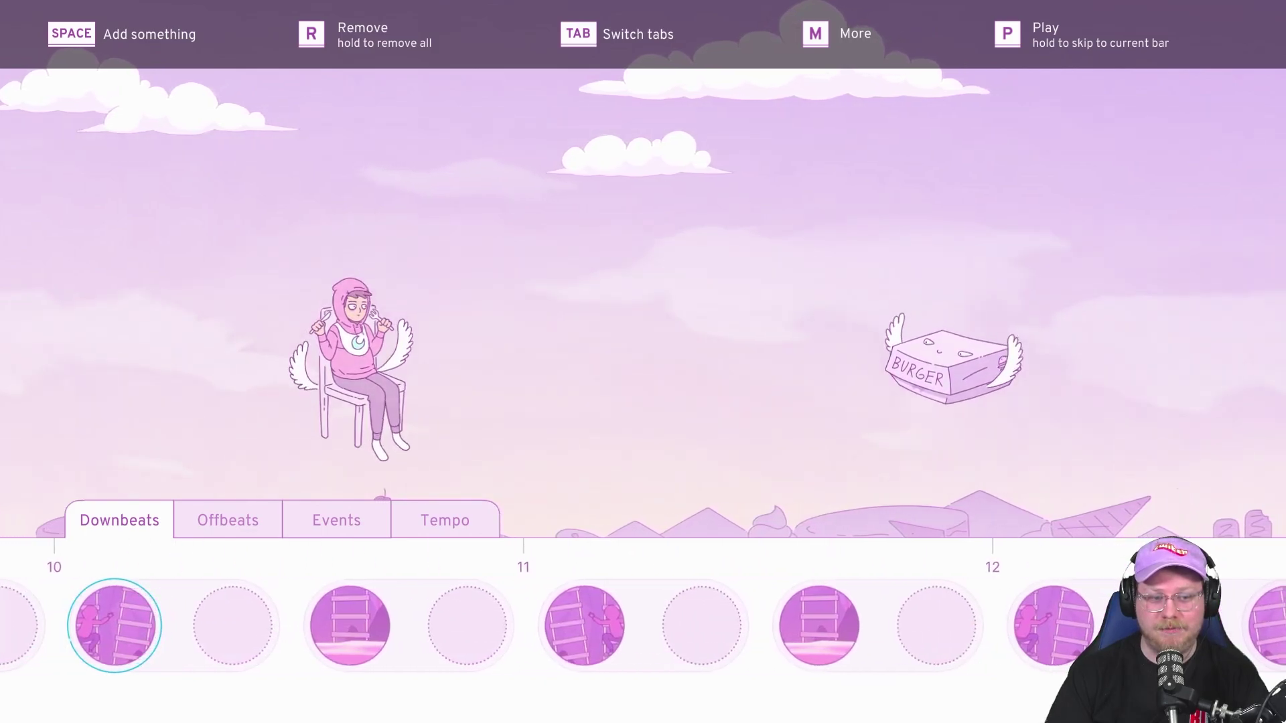
{"action": "key", "text": "Right"}
{"action": "key", "text": "Right"}
{"action": "key", "text": "Right"}
{"action": "key", "text": "Right"}
{"action": "key", "text": "Right"}
{"action": "key", "text": "Right"}
{"action": "key", "text": "Right"}
{"action": "key", "text": "Right"}
{"action": "key", "text": "Right"}
{"action": "key", "text": "Right"}
{"action": "key", "text": "Right"}
{"action": "key", "text": "Right"}
{"action": "key", "text": "Right"}
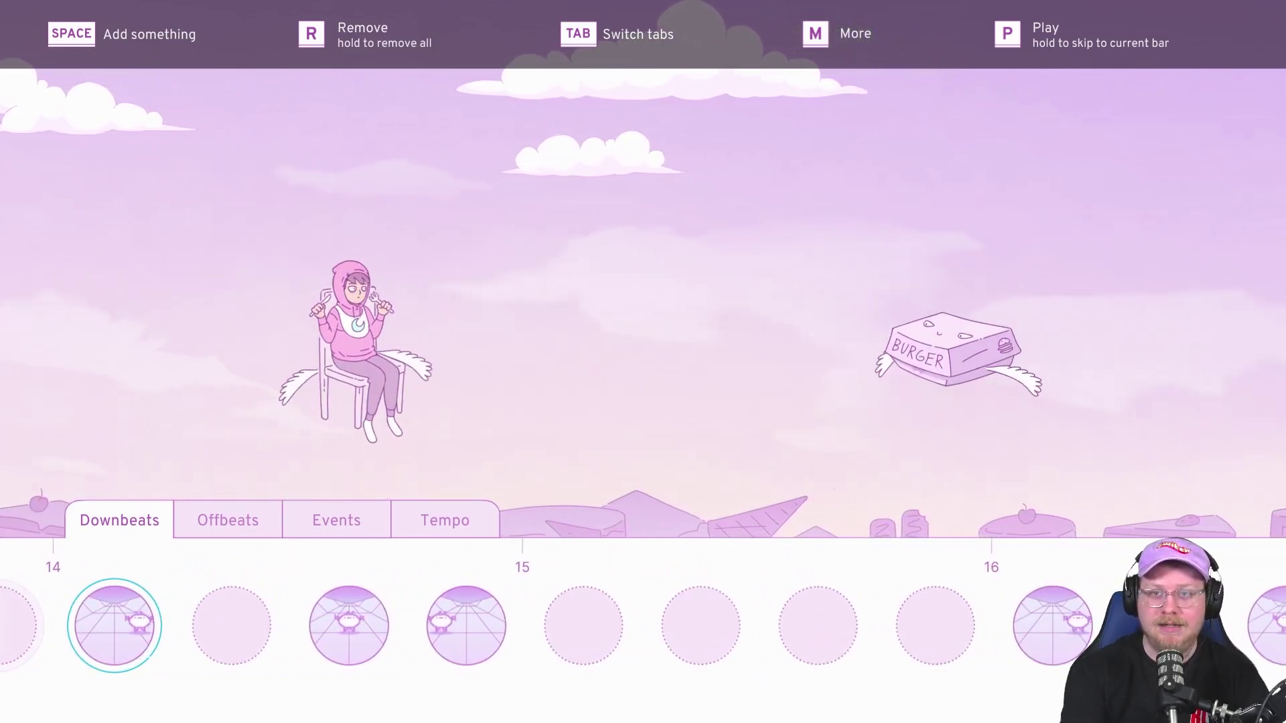
- Play the level and shoot the approaching targets of the space section on the beat
{"action": "key", "text": "p"}
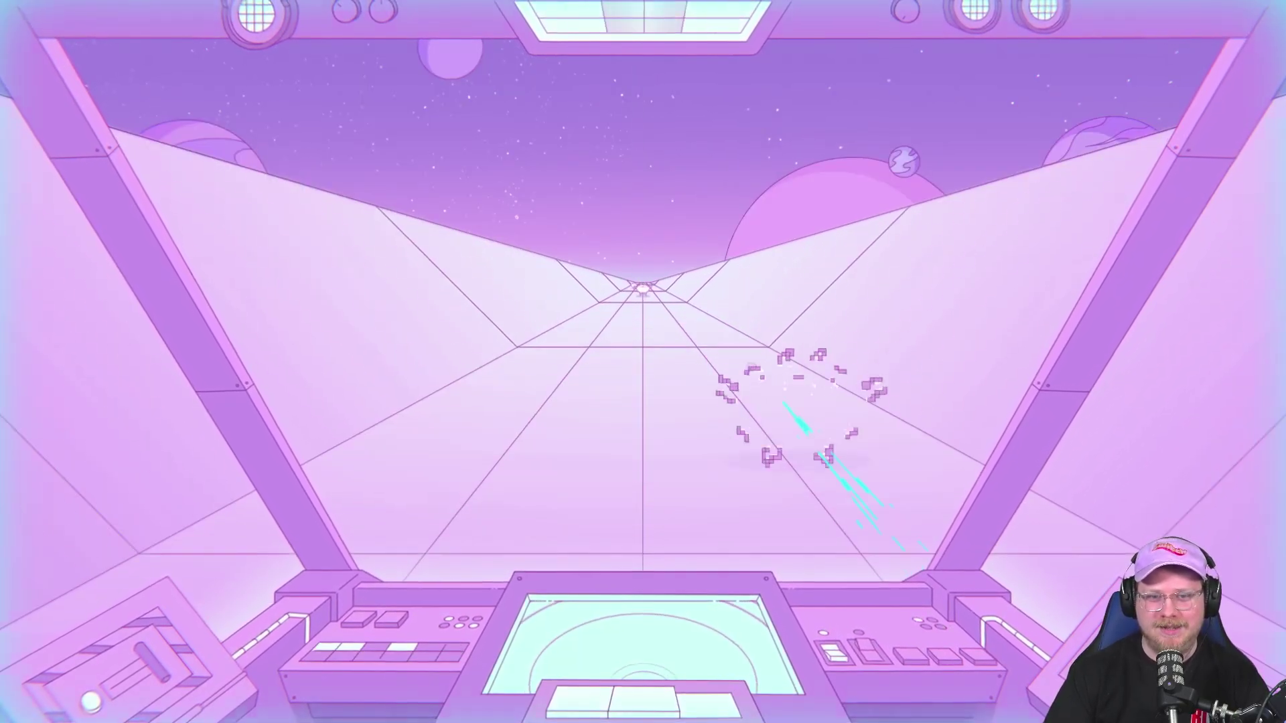
{"action": "key", "text": "space"}
{"action": "key", "text": "space"}
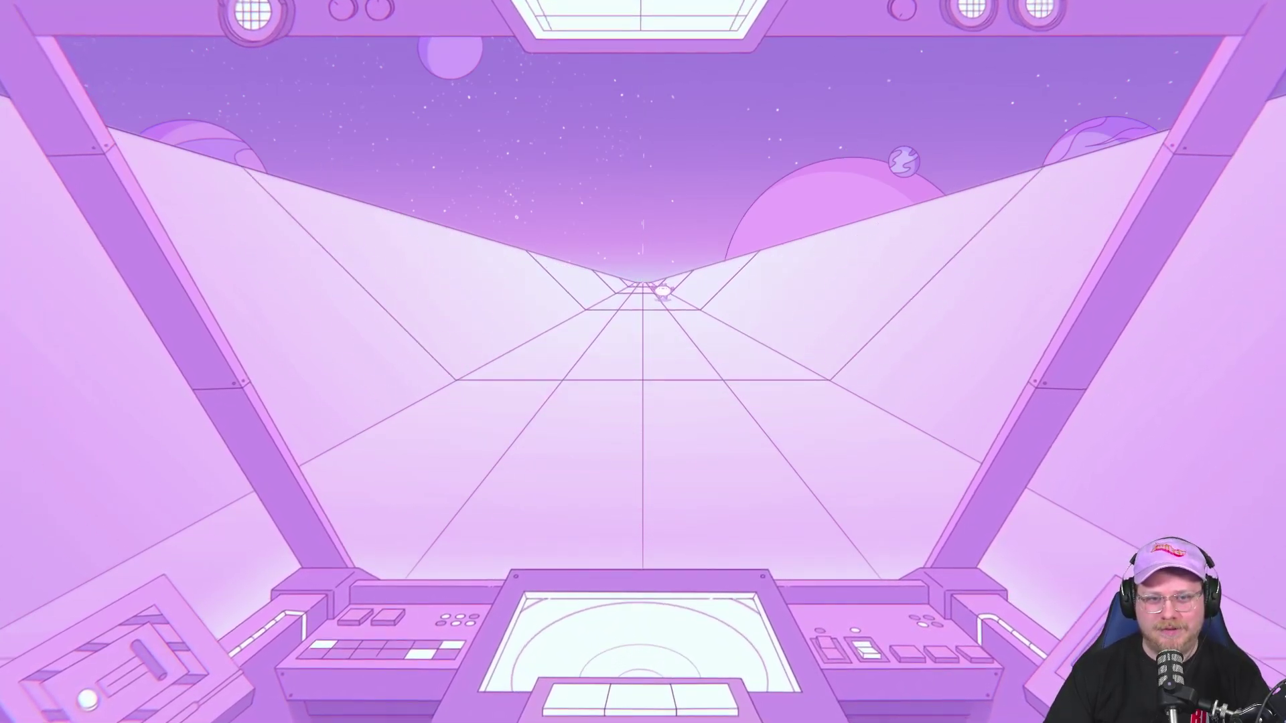
- Browse the available cue sets for a downbeat in bar 2, including Desires and The Future
{"action": "key", "text": "space"}
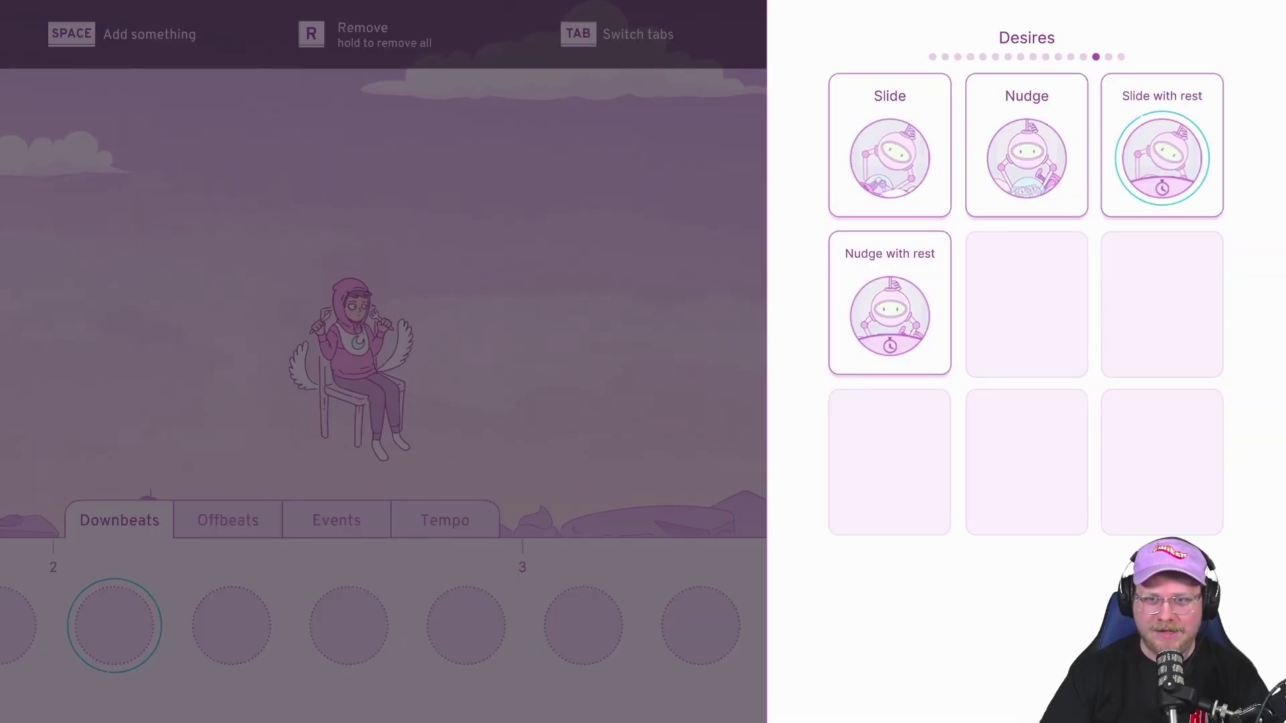
{"action": "key", "text": "Tab"}
{"action": "key", "text": "Tab"}
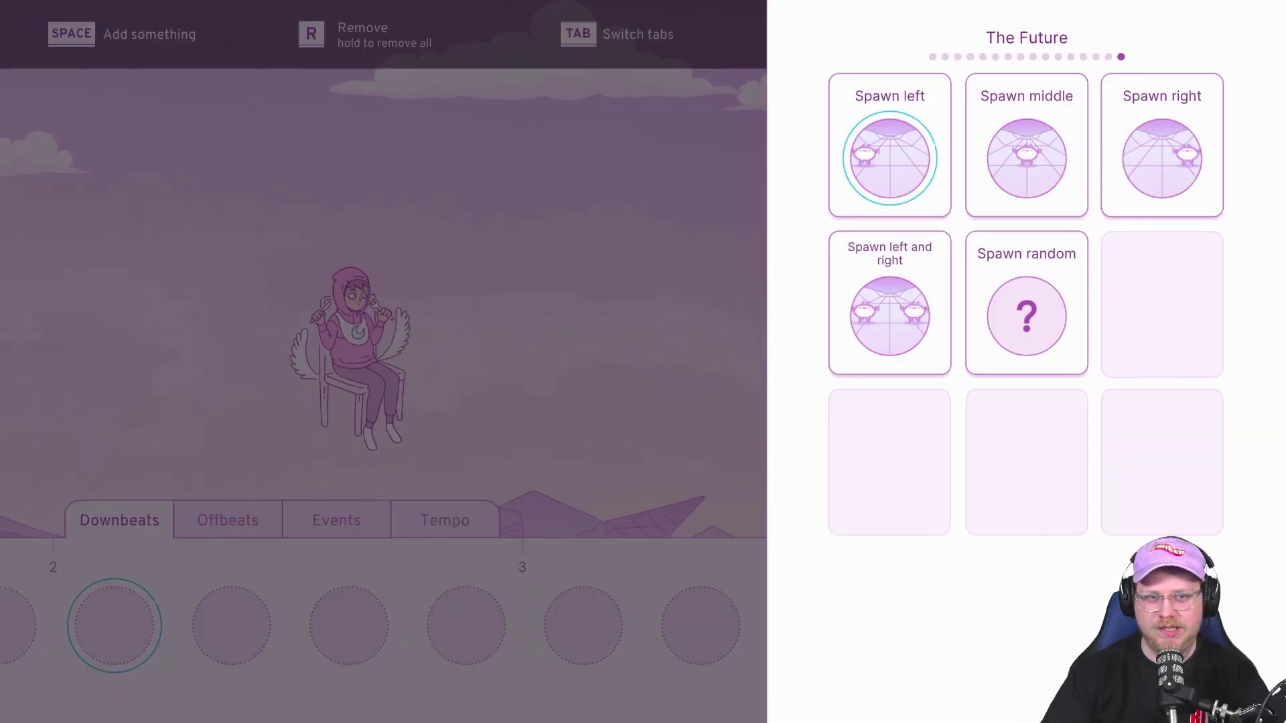
{"action": "key", "text": "shift+Tab"}
{"action": "key", "text": "shift+Tab"}
{"action": "key", "text": "shift+Tab"}
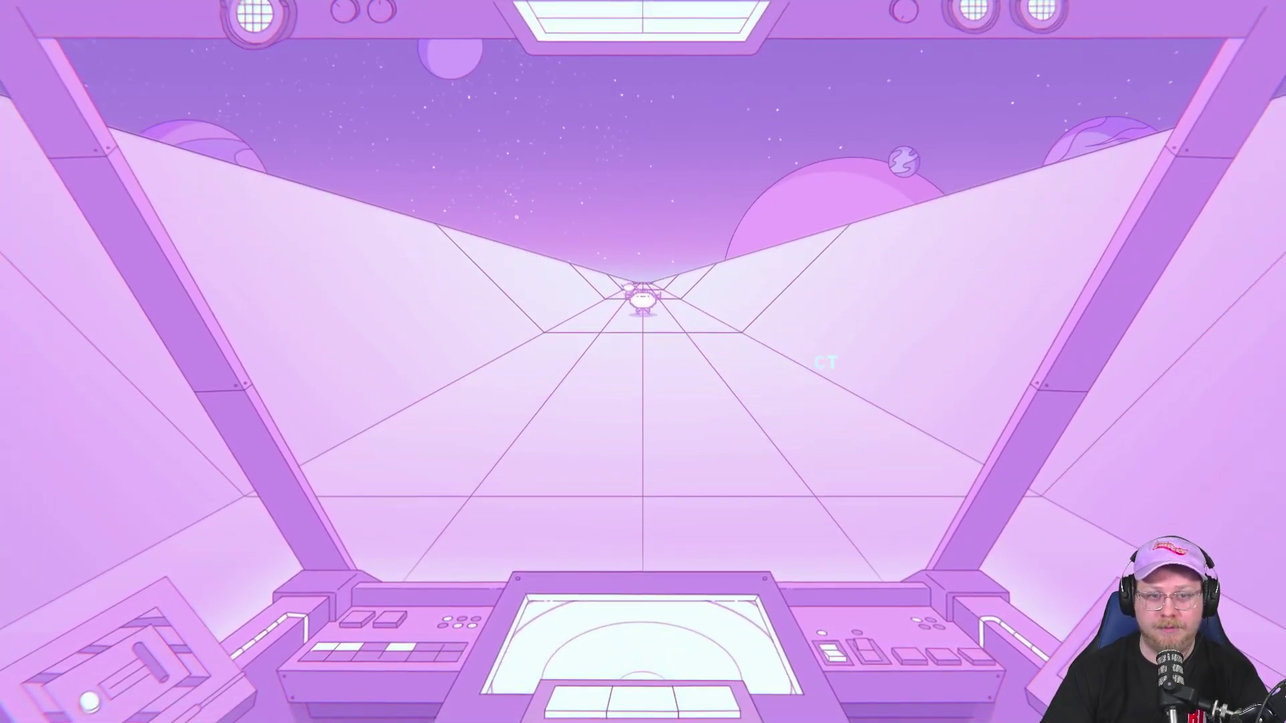
- Play-test The Future shooting section again, firing at the targets in rhythm
{"action": "key", "text": "space"}
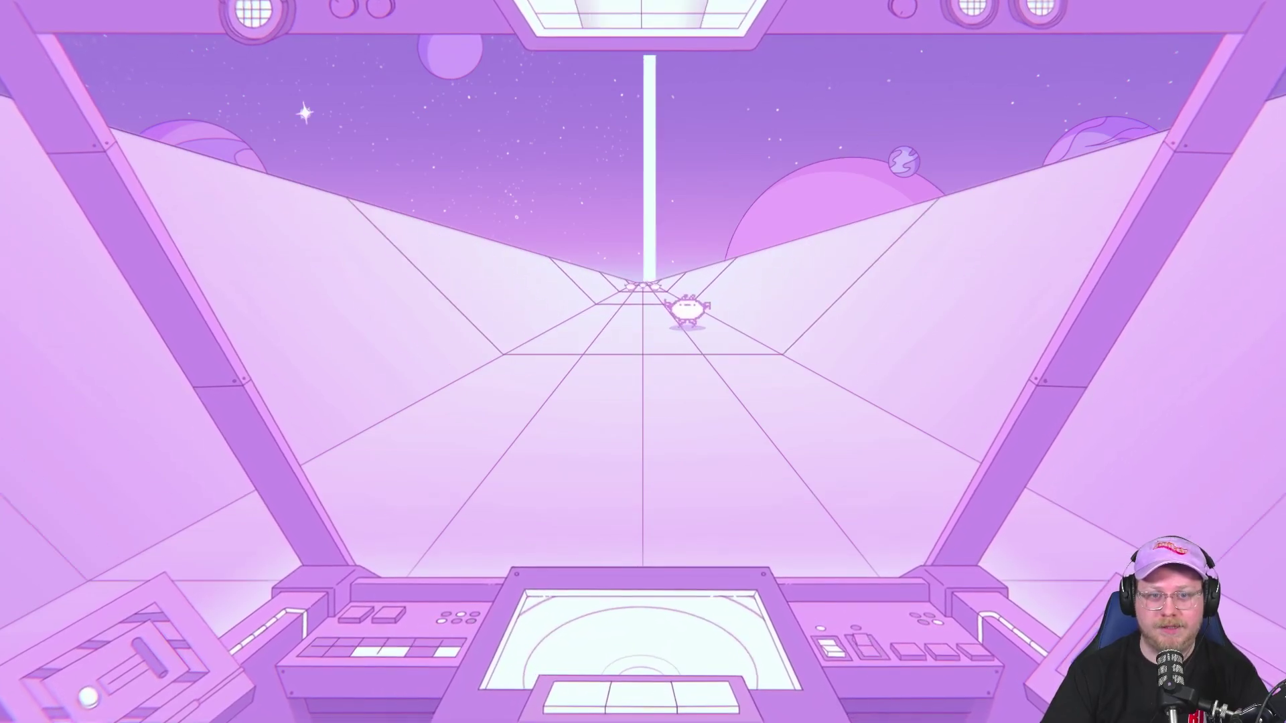
{"action": "key", "text": "space"}
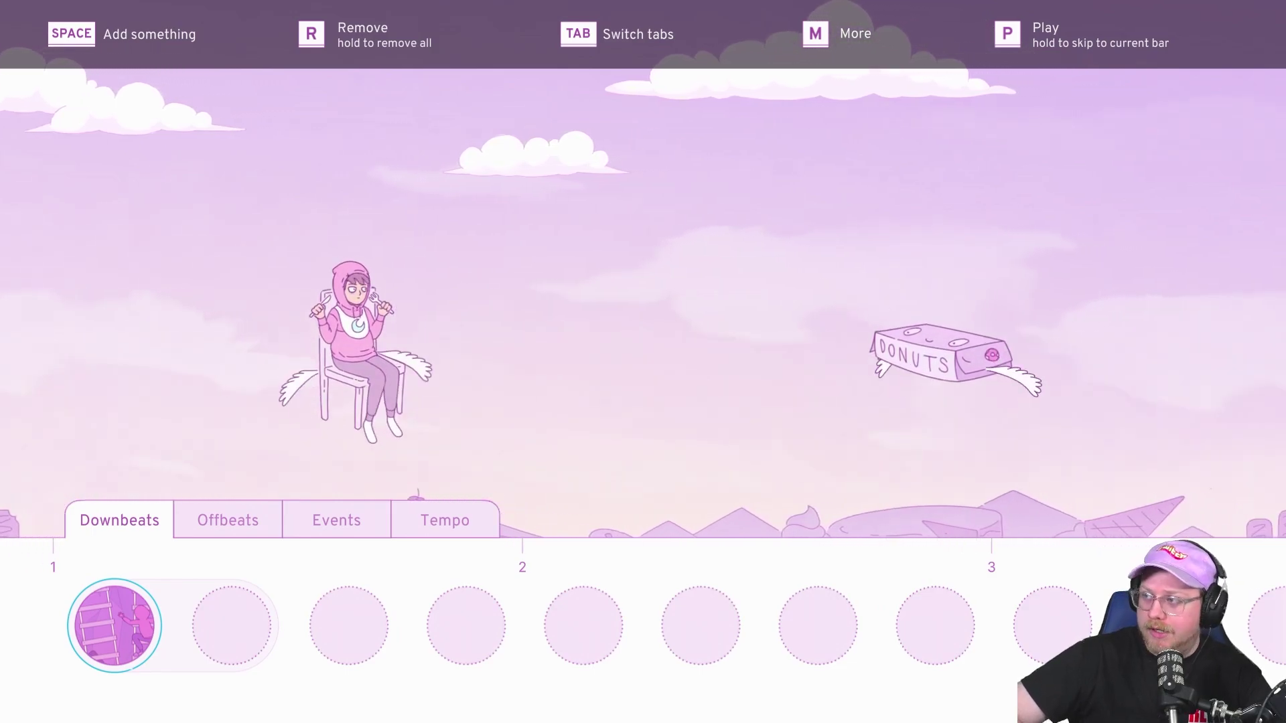
- Switch to Steam and open Melatonin's local installation folder from the game library
{"action": "key", "text": "alt+Tab"}
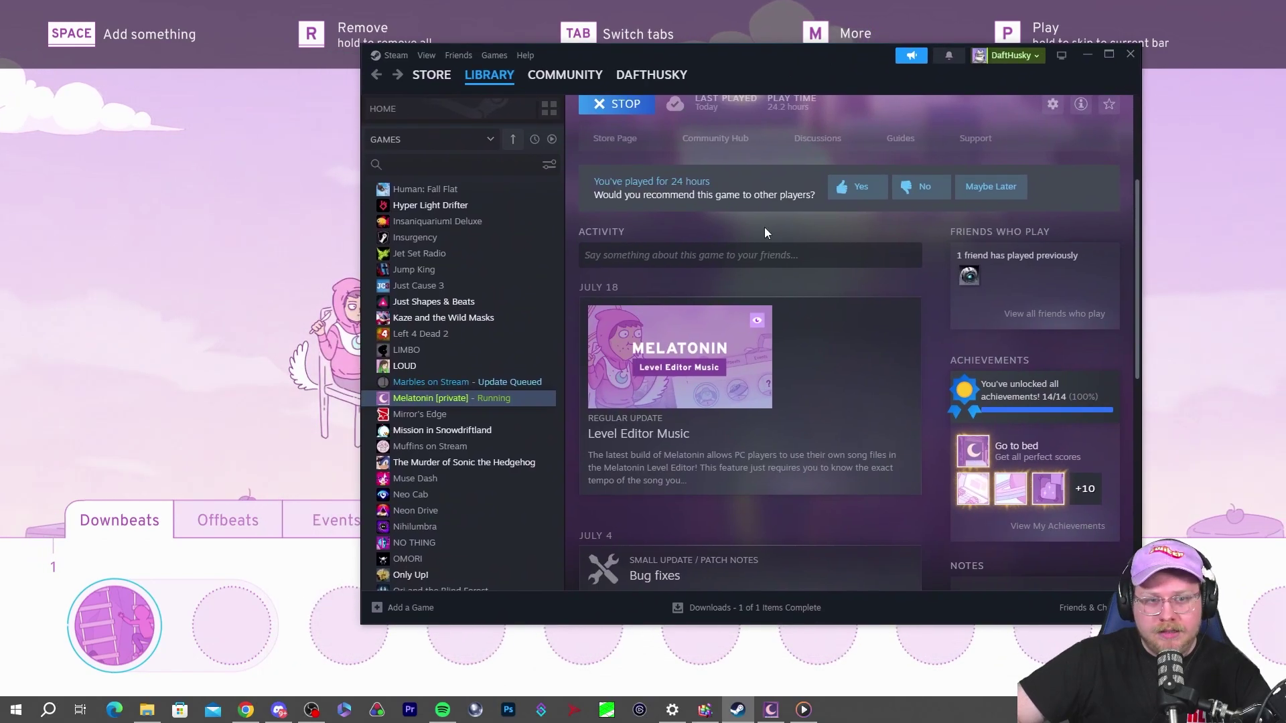
{"action": "right_click", "coordinate": [439, 399]}
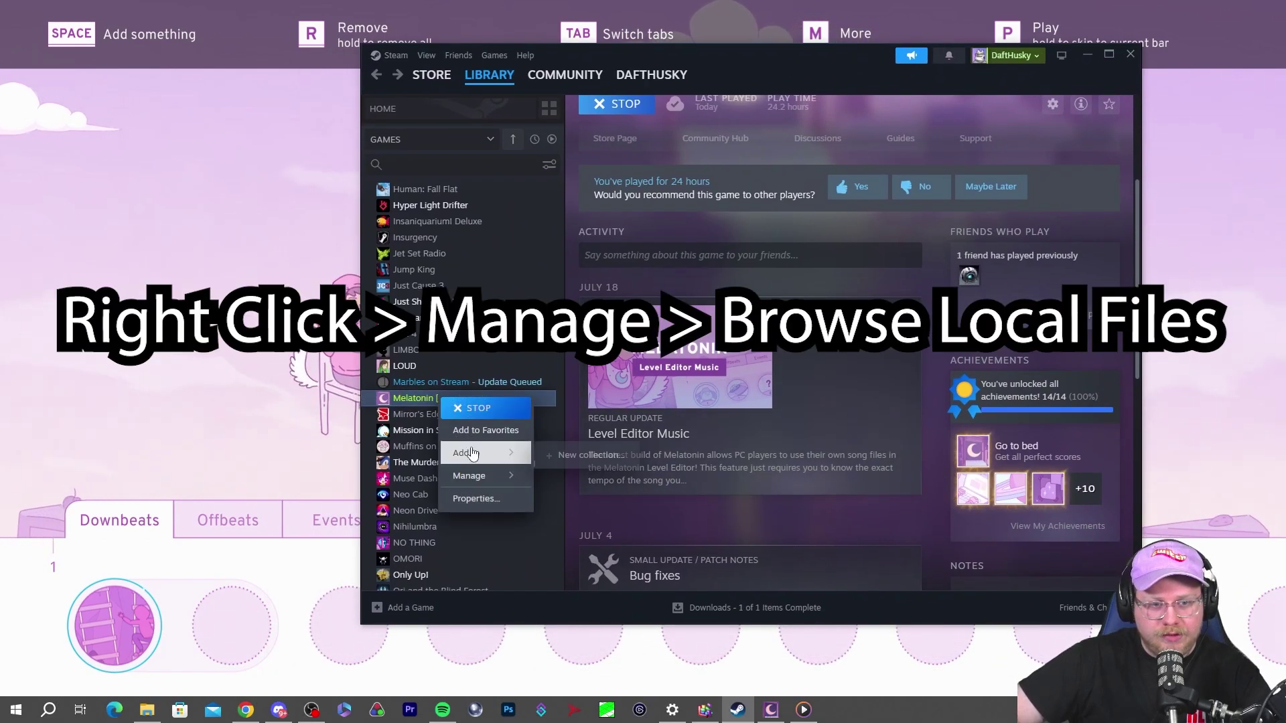
{"action": "mouse_move", "coordinate": [473, 477]}
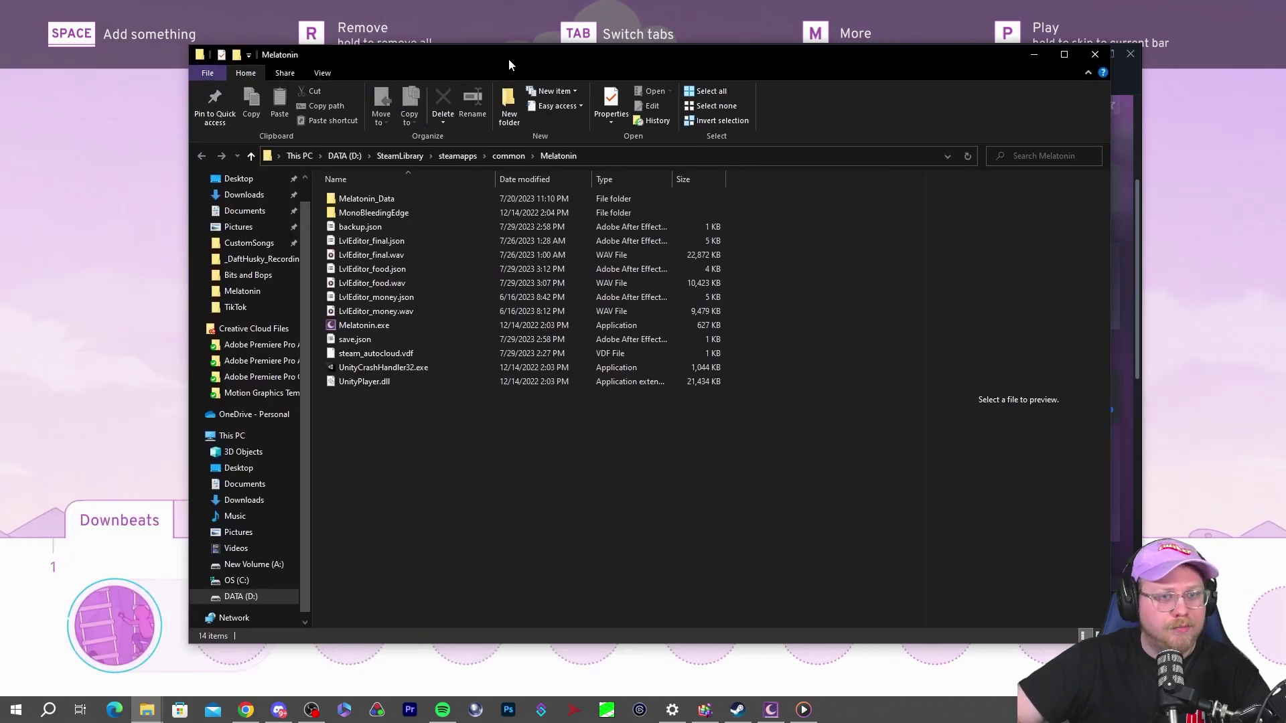
{"action": "left_click_drag", "start_coordinate": [508, 58], "coordinate": [458, 68]}
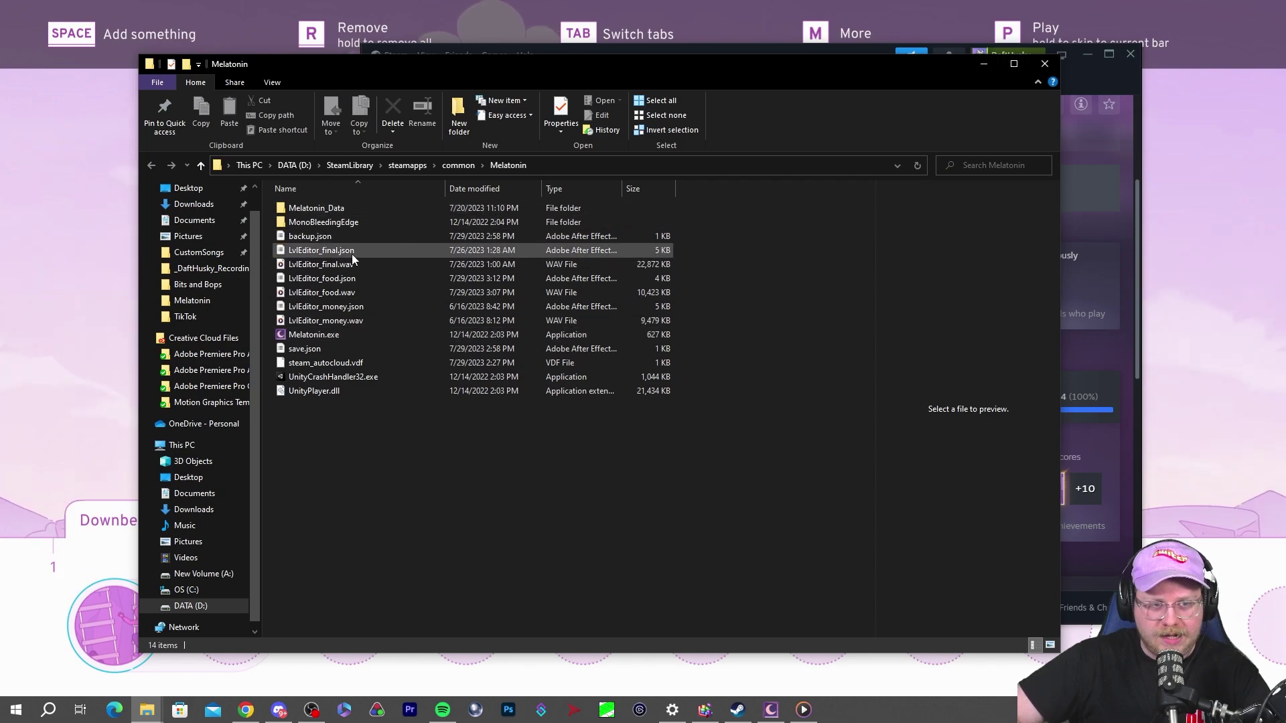
- Examine the paired JSON and WAV files of the final and food levels in the Melatonin folder
{"action": "left_click", "coordinate": [371, 249]}
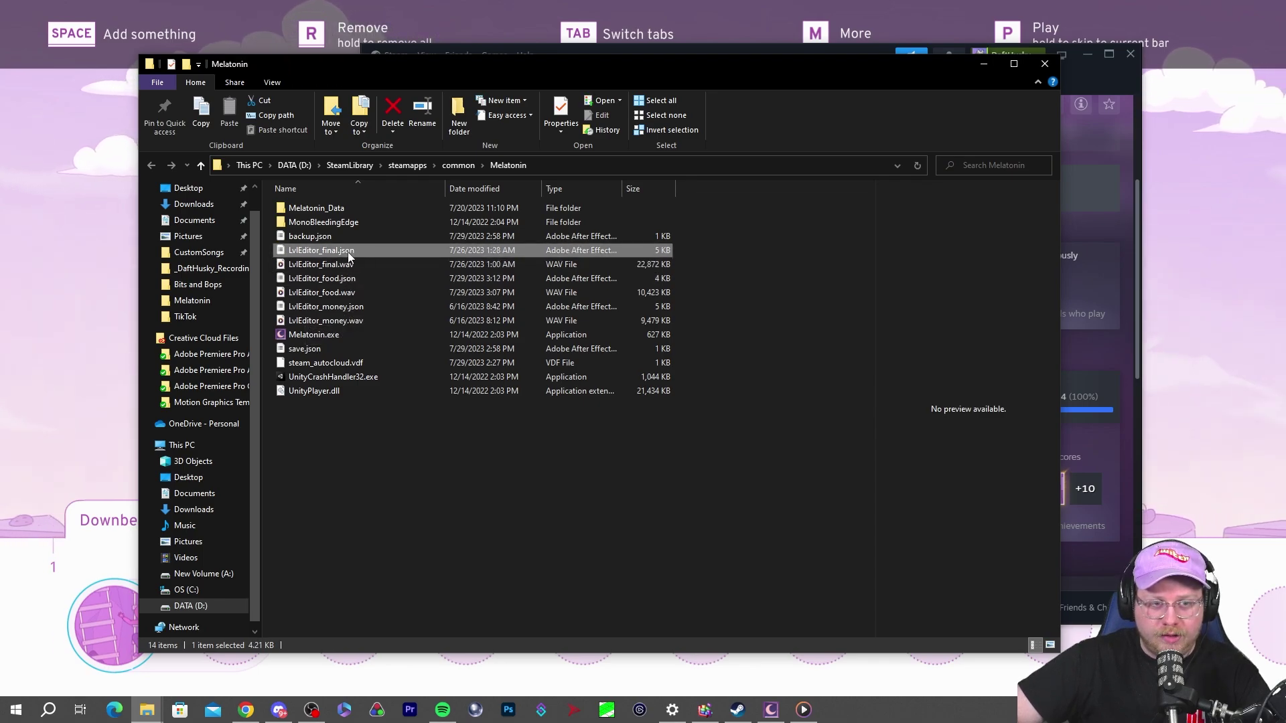
{"action": "left_click", "coordinate": [370, 280]}
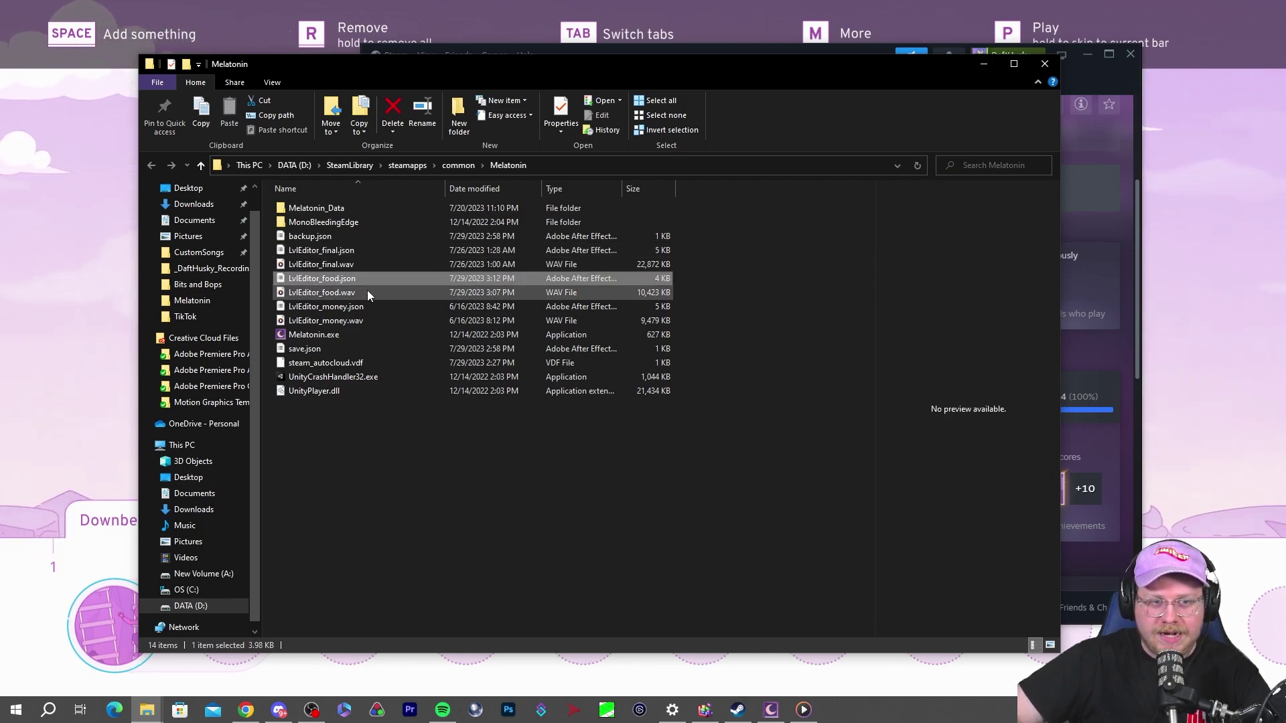
{"action": "left_click", "coordinate": [367, 293]}
{"action": "left_click", "coordinate": [377, 281]}
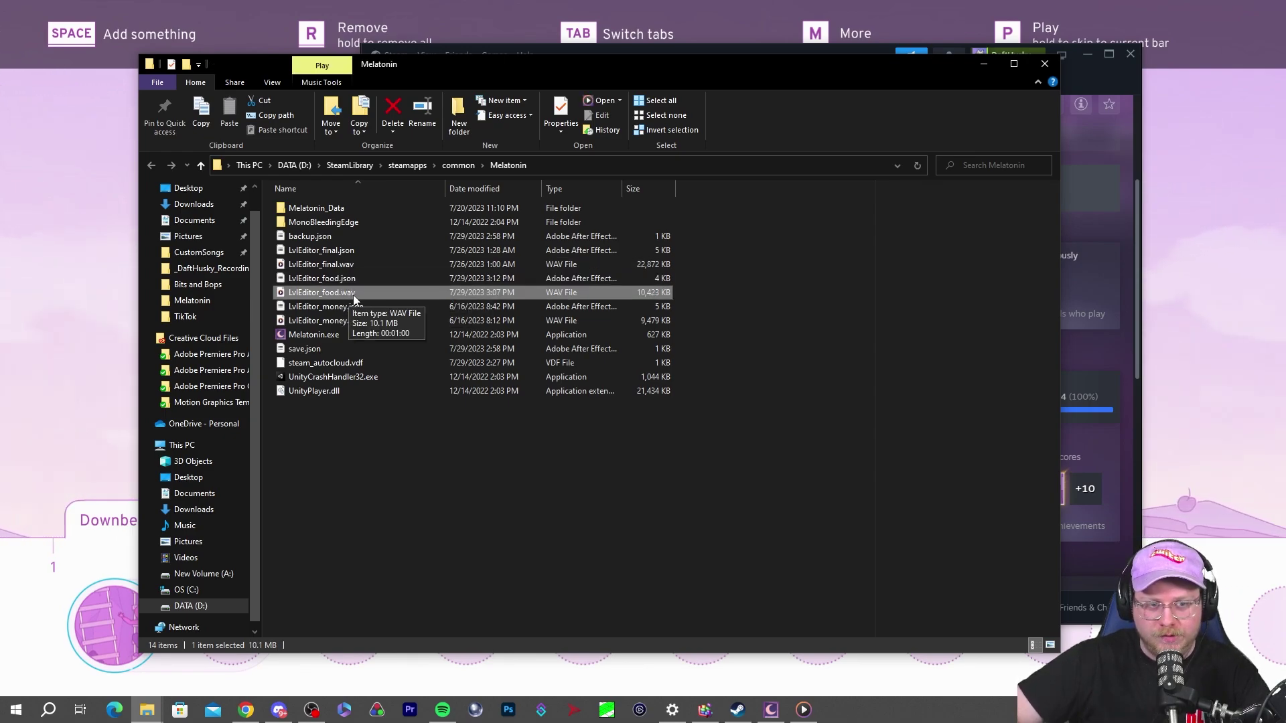
{"action": "left_click", "coordinate": [361, 279]}
{"action": "left_click", "coordinate": [372, 253]}
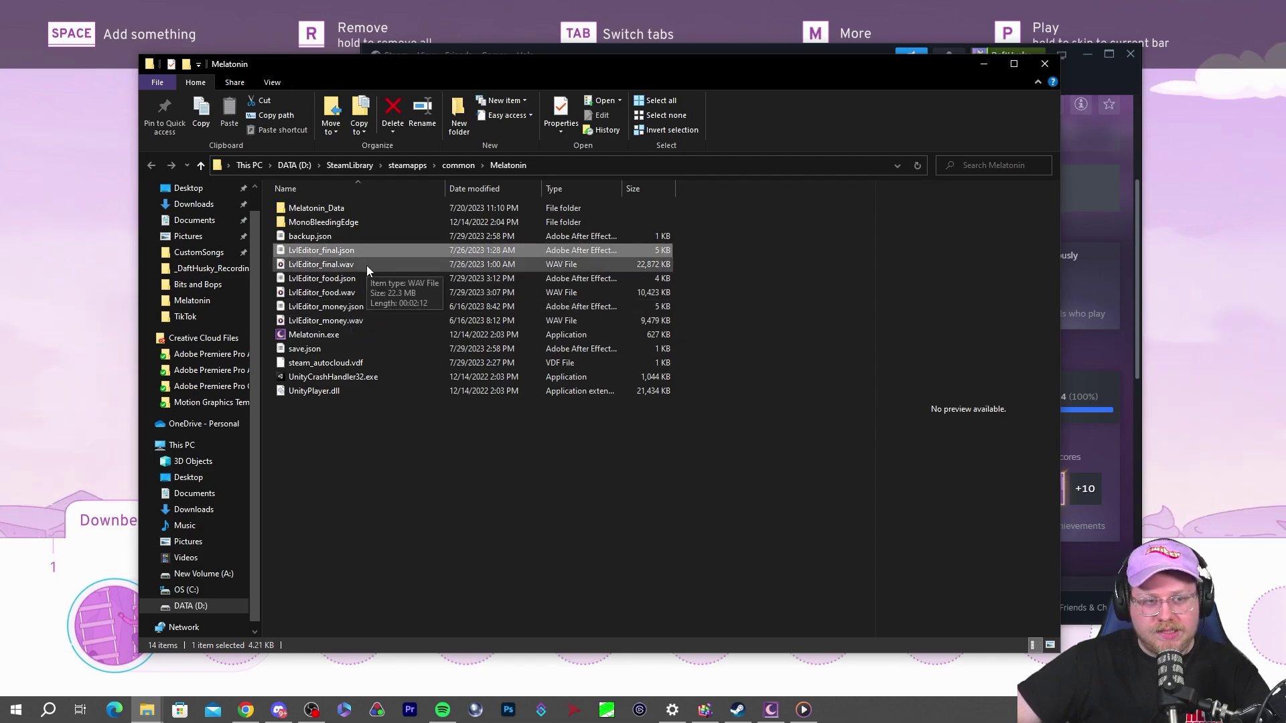
{"action": "left_click", "coordinate": [367, 265]}
{"action": "left_click", "coordinate": [370, 254]}
{"action": "left_click", "coordinate": [368, 263]}
- Copy LvlEditor_final.json and LvlEditor_final.wav from the Melatonin installation folder
{"action": "left_click", "coordinate": [368, 255]}
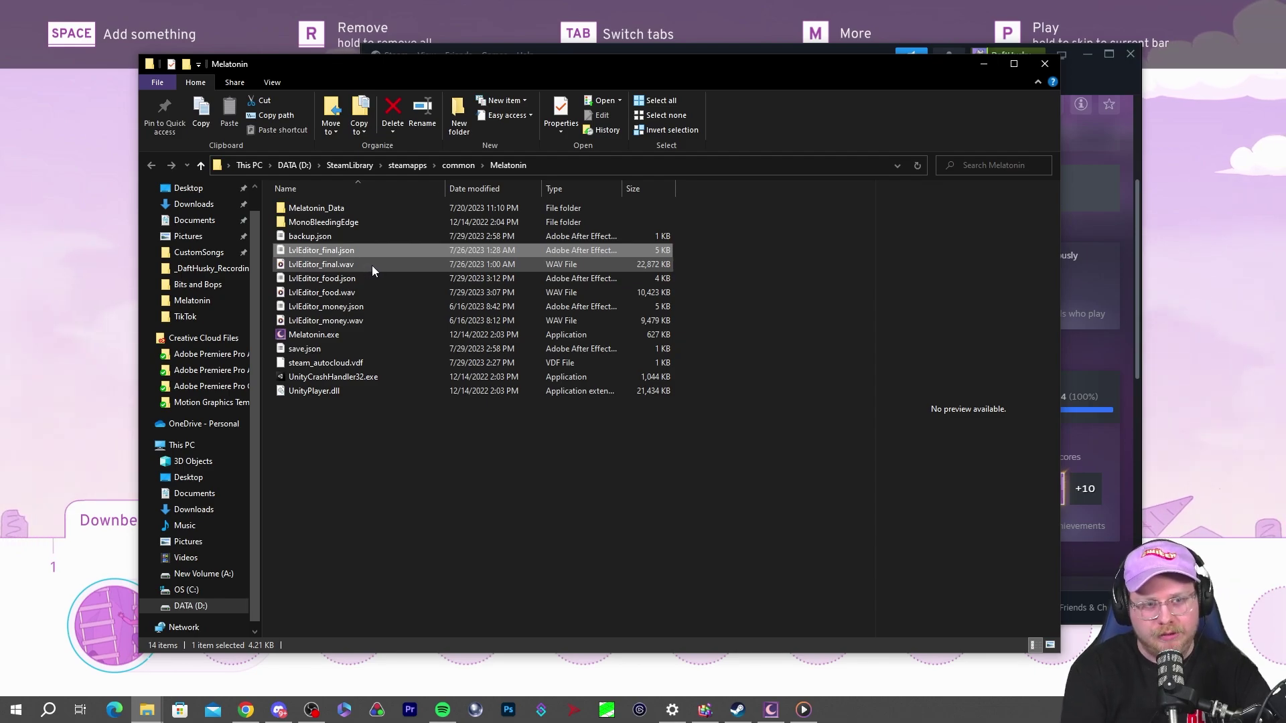
{"action": "left_click", "coordinate": [386, 267], "text": "ctrl"}
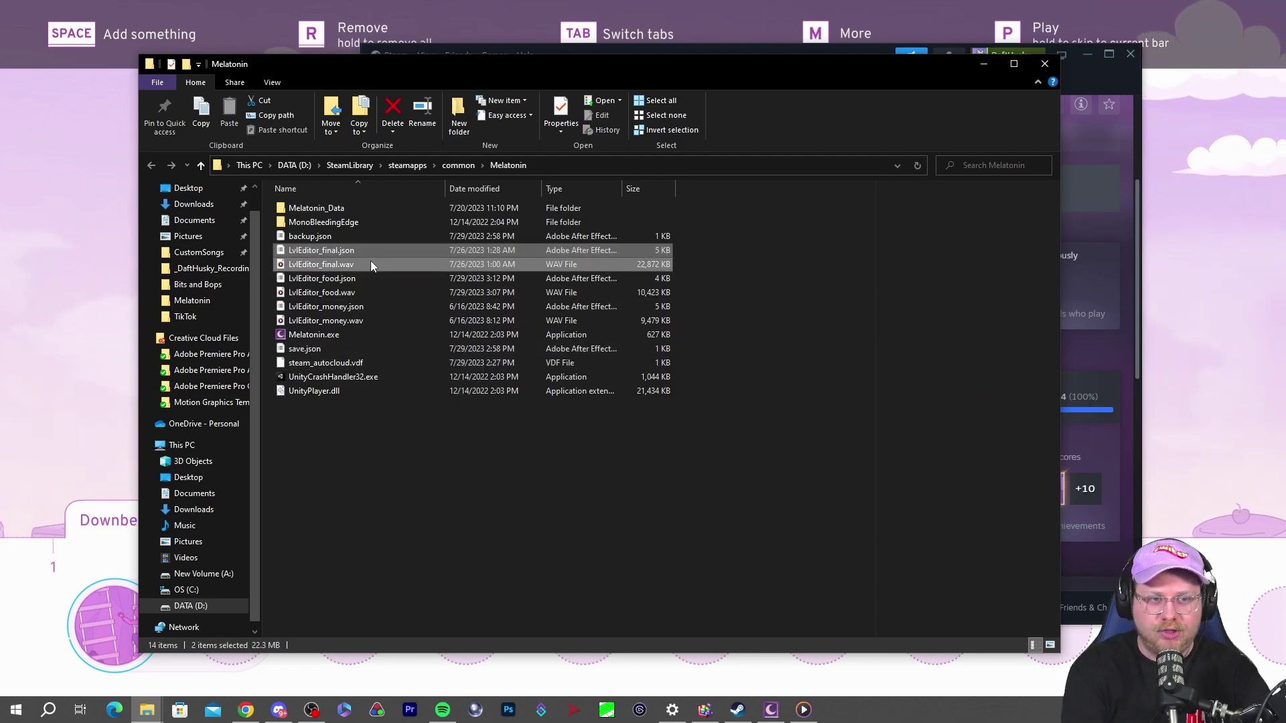
{"action": "right_click", "coordinate": [375, 252]}
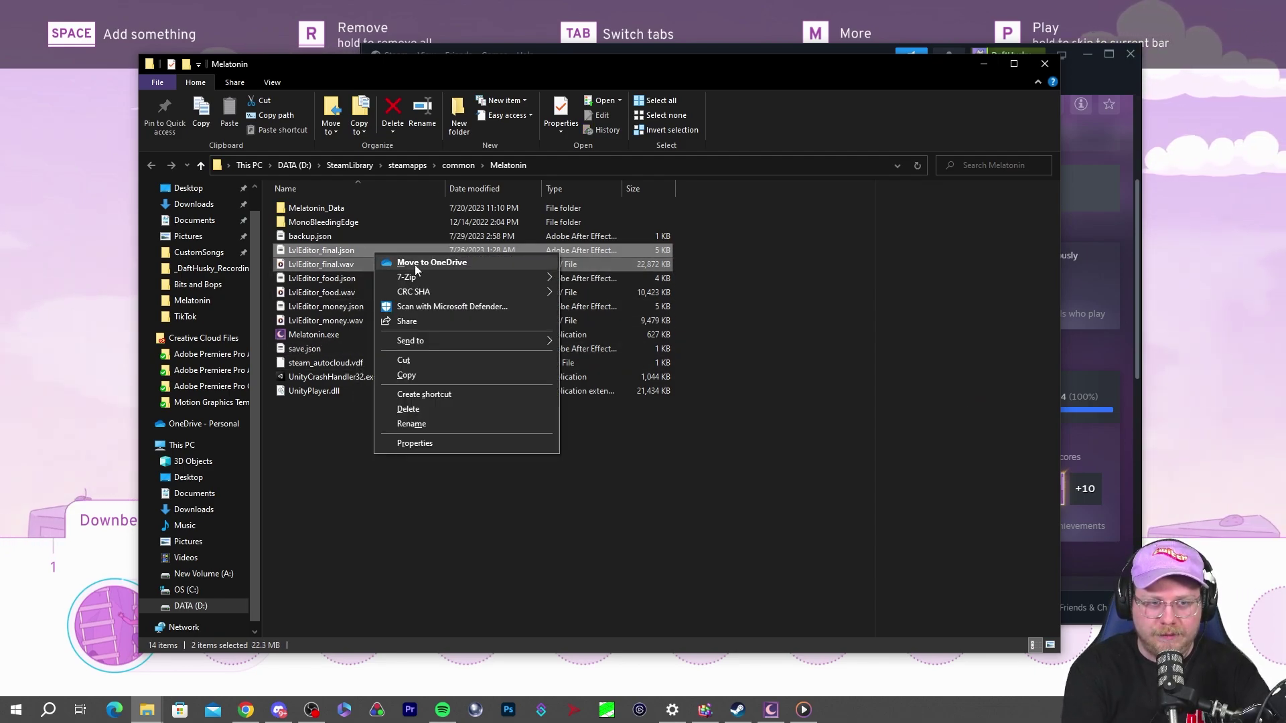
{"action": "left_click", "coordinate": [415, 376]}
- Create a folder named Mining Melancholy inside the Melatonin Custom Songs folder on the desktop
{"action": "key", "text": "alt+Tab"}
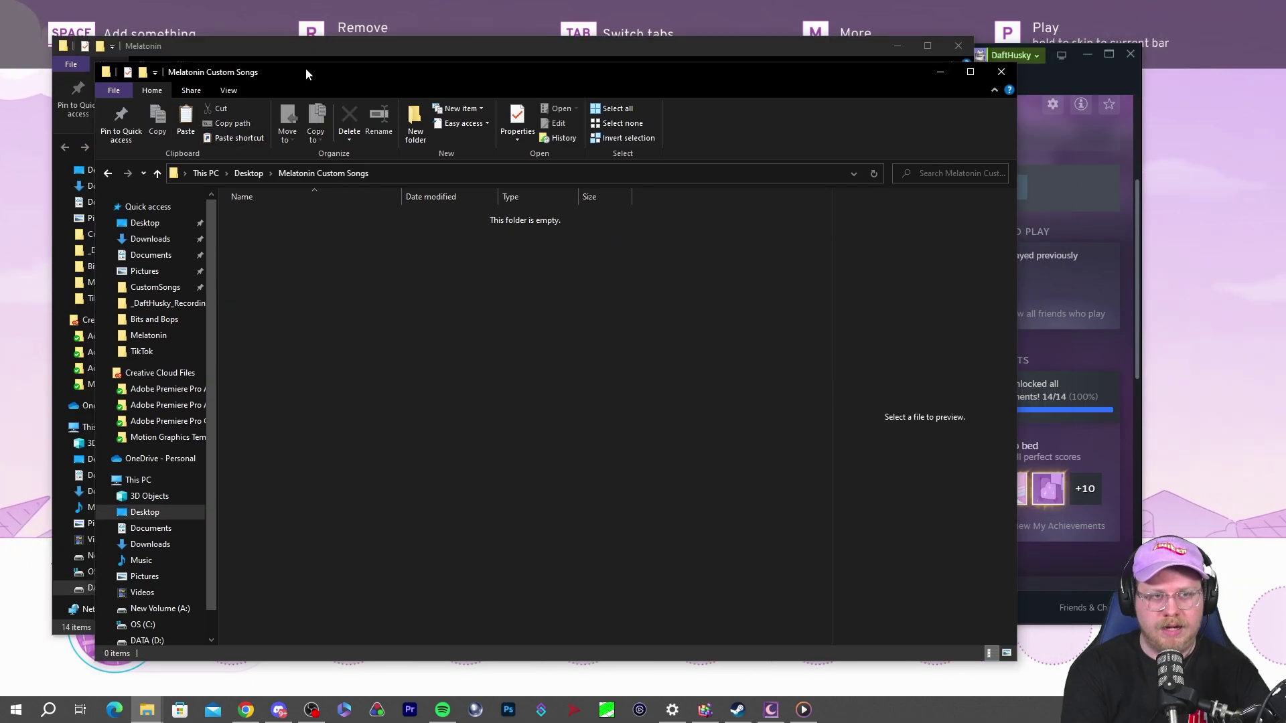
{"action": "right_click", "coordinate": [343, 268]}
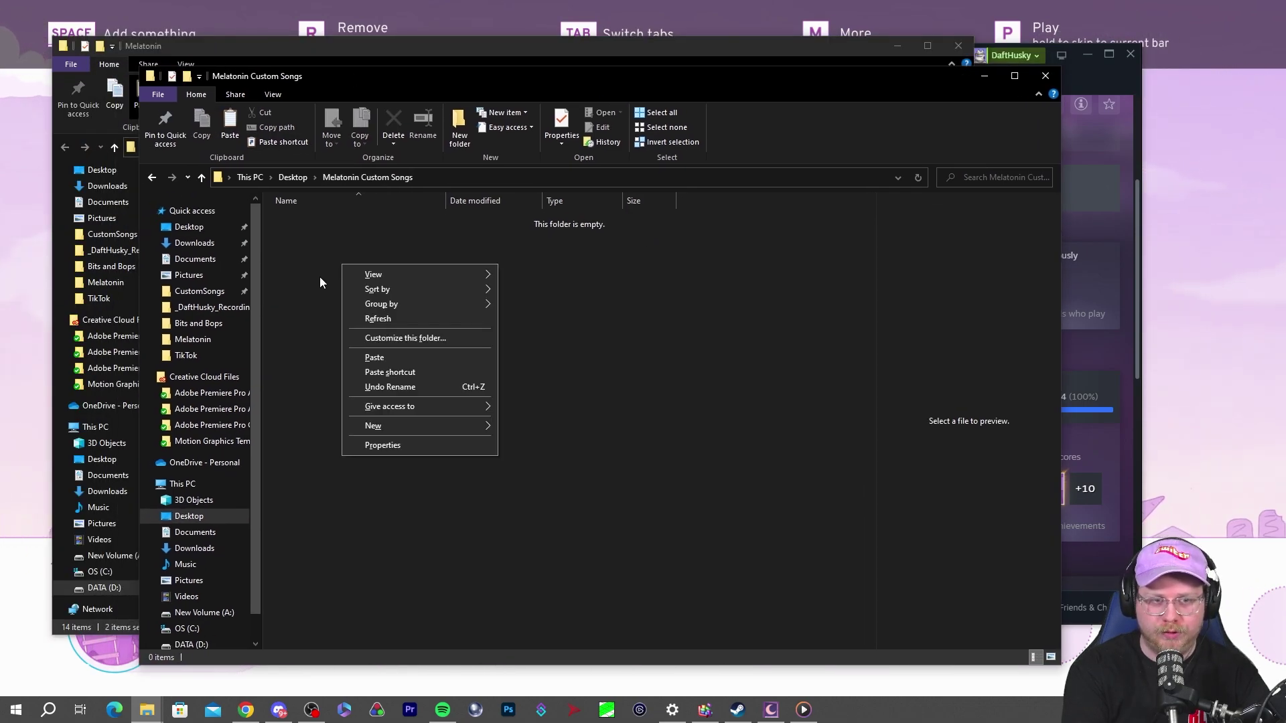
{"action": "mouse_move", "coordinate": [382, 427]}
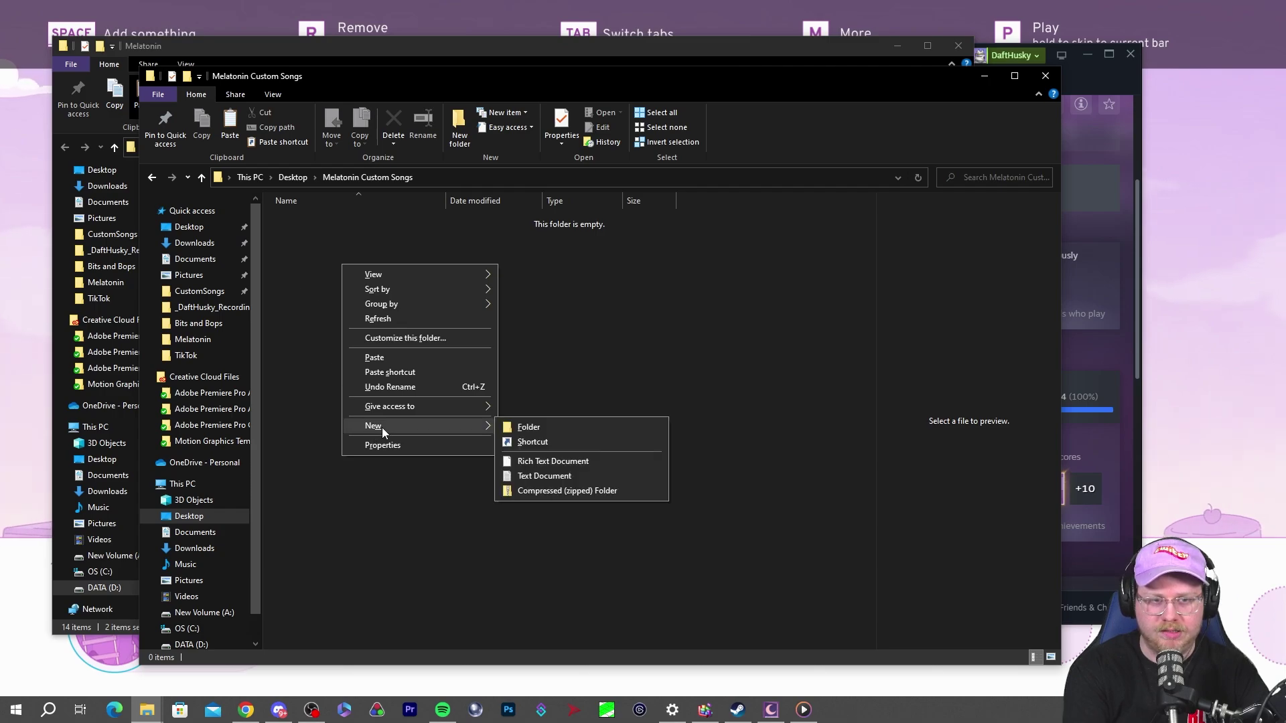
{"action": "left_click", "coordinate": [547, 428]}
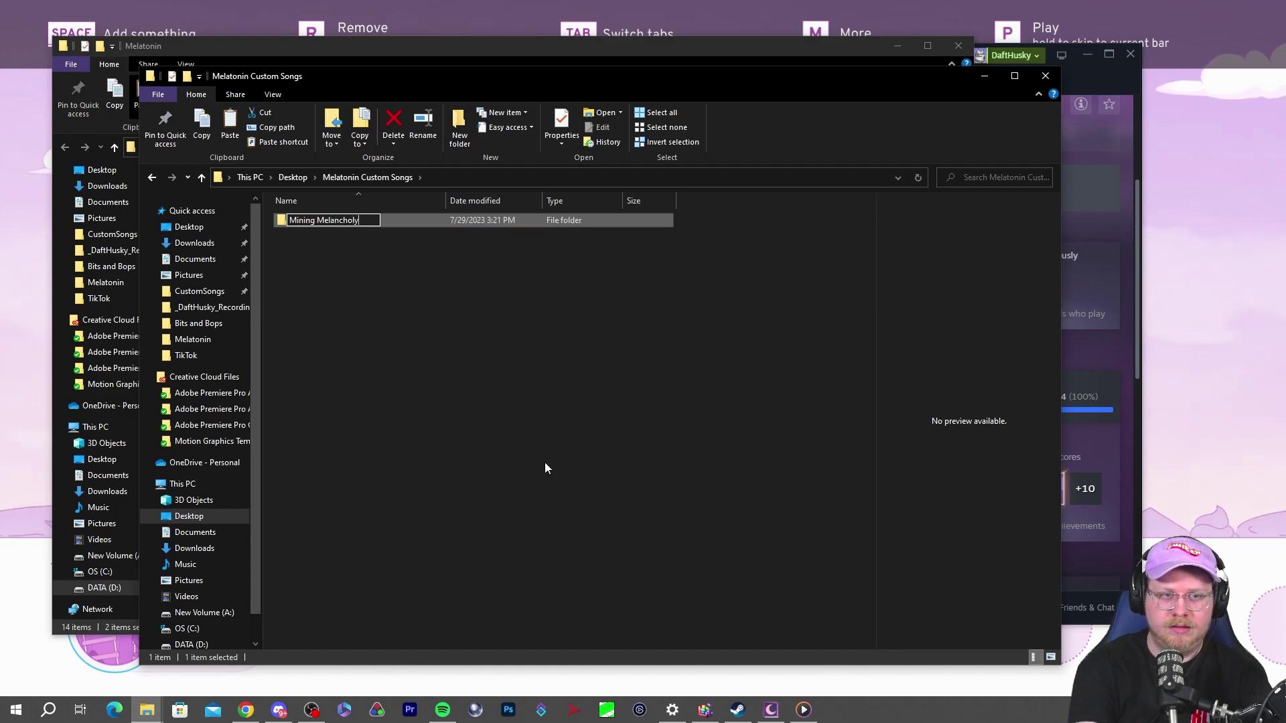
{"action": "key", "text": "Return"}
- Paste the two copied level files into the Mining Melancholy folder
{"action": "double_click", "coordinate": [324, 223]}
{"action": "right_click", "coordinate": [382, 254]}
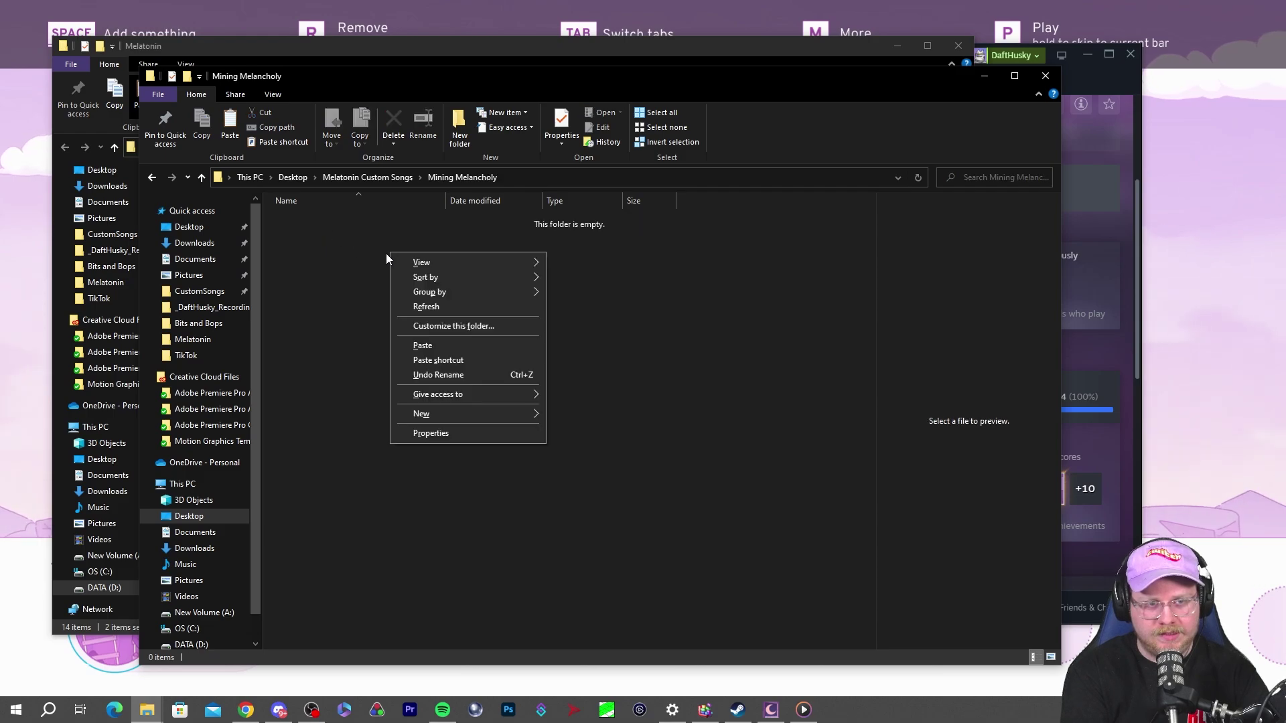
{"action": "left_click", "coordinate": [421, 346]}
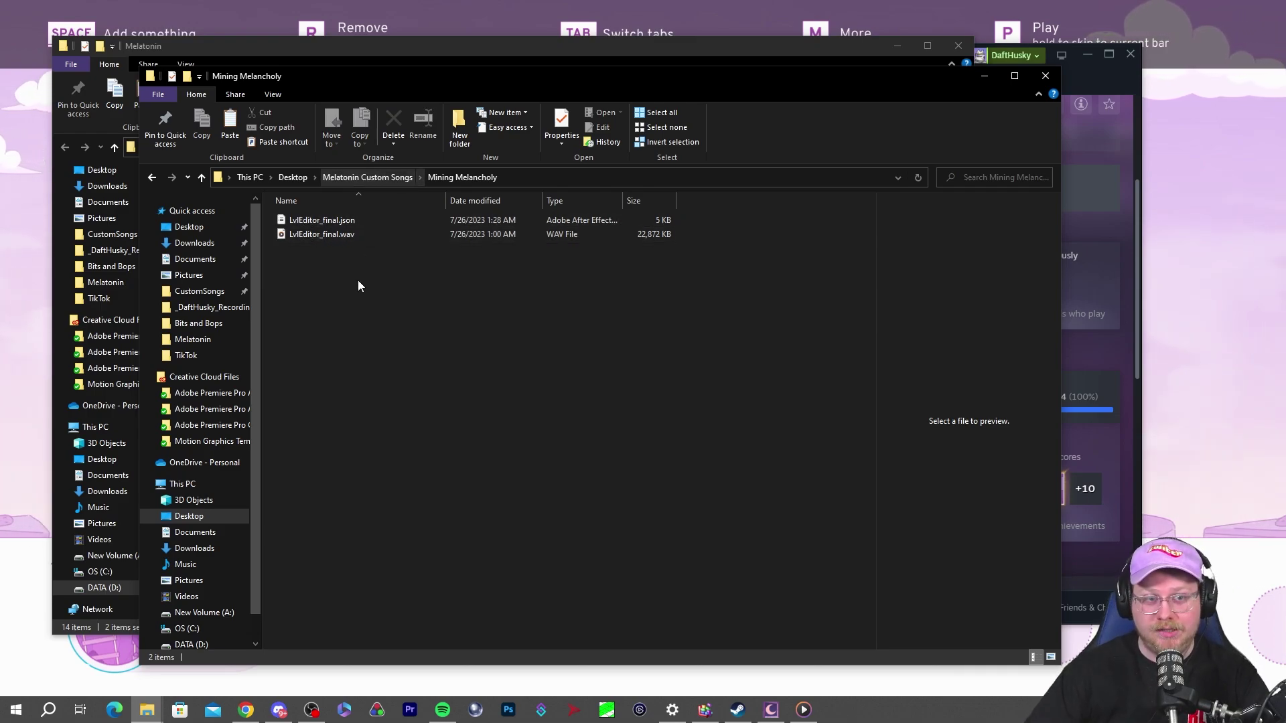
- Go back to Melatonin Custom Songs and look up the Send to options for the Mining Melancholy folder
{"action": "left_click", "coordinate": [384, 178]}
{"action": "right_click", "coordinate": [345, 217]}
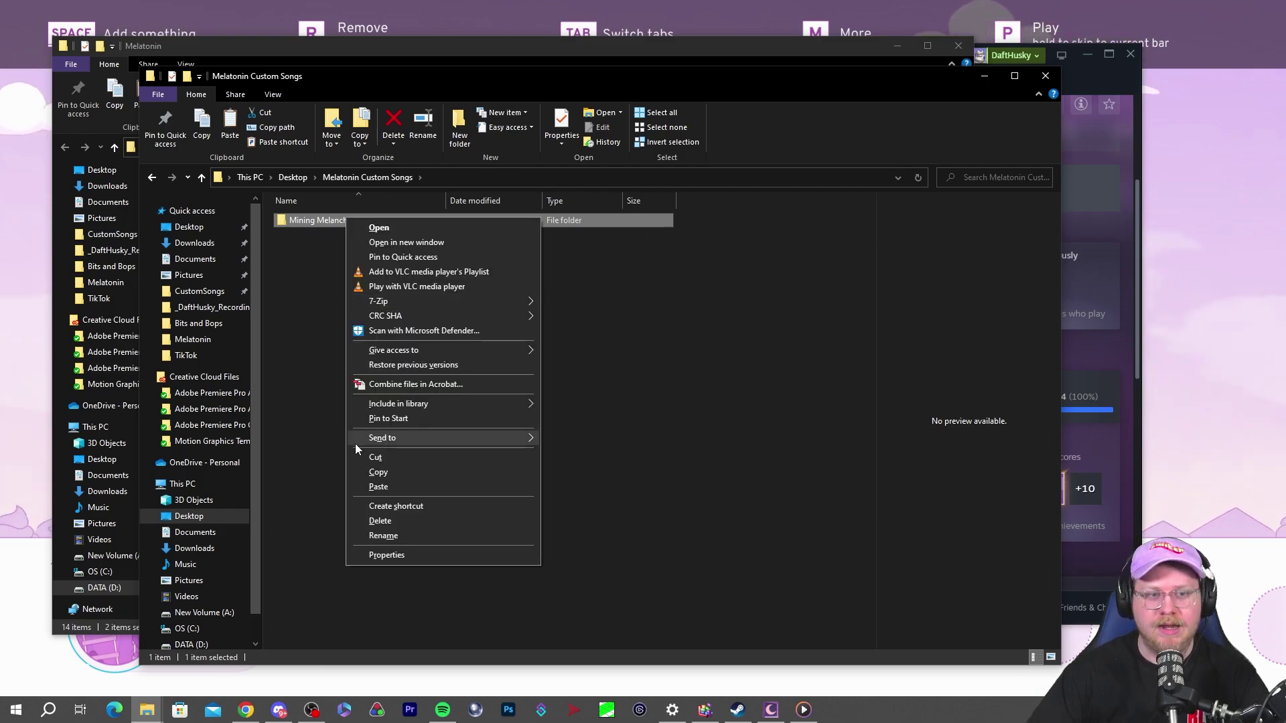
{"action": "mouse_move", "coordinate": [424, 437]}
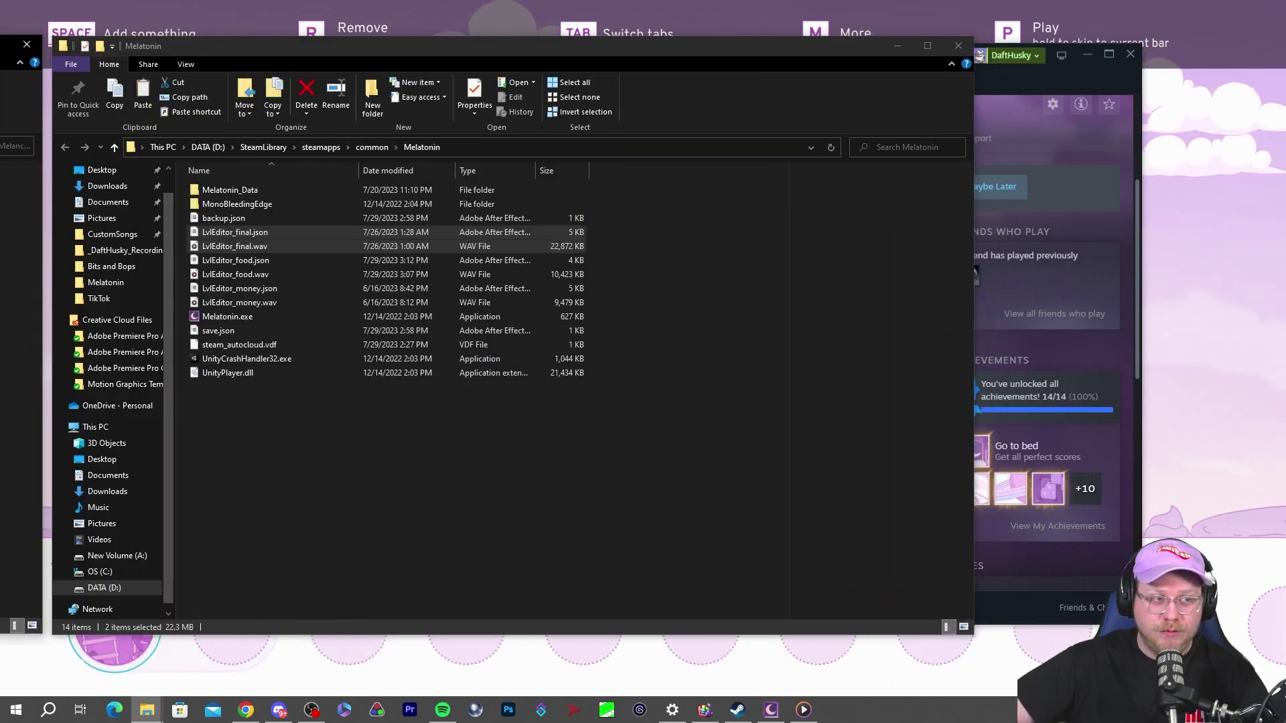
{"action": "left_click", "coordinate": [322, 405]}
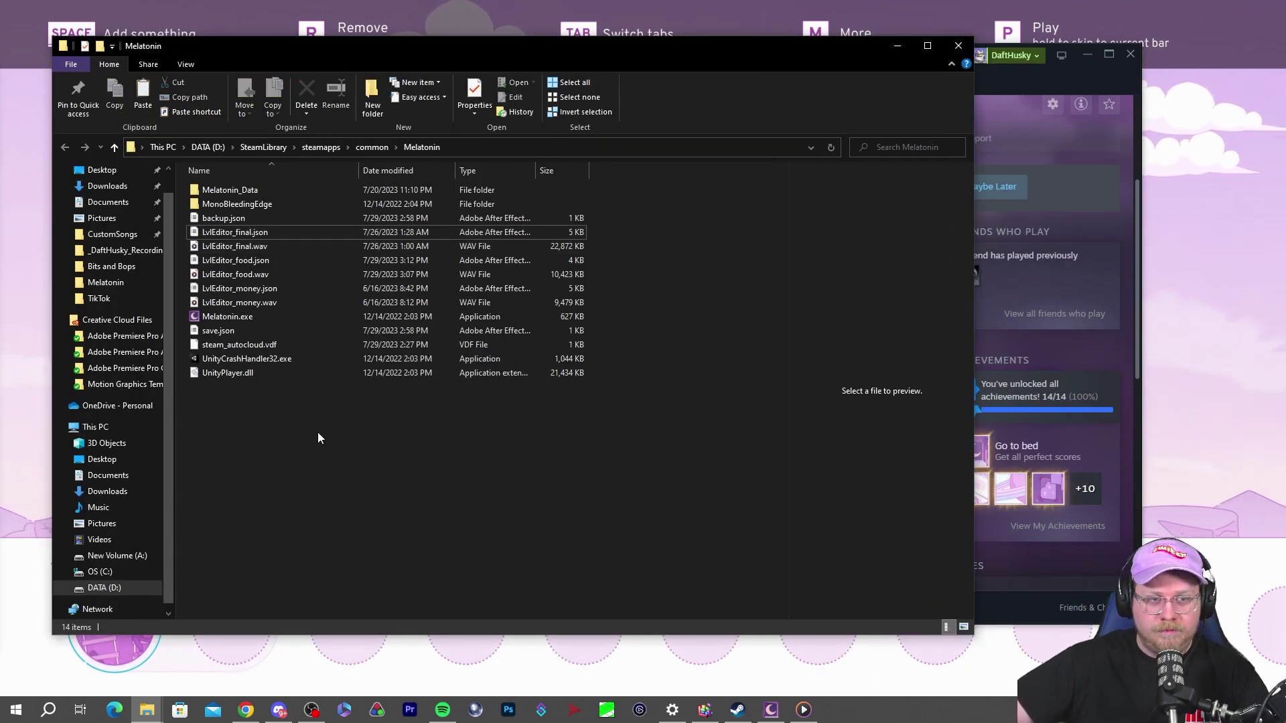
{"action": "left_click", "coordinate": [284, 247]}
{"action": "left_click", "coordinate": [286, 232], "text": "ctrl"}
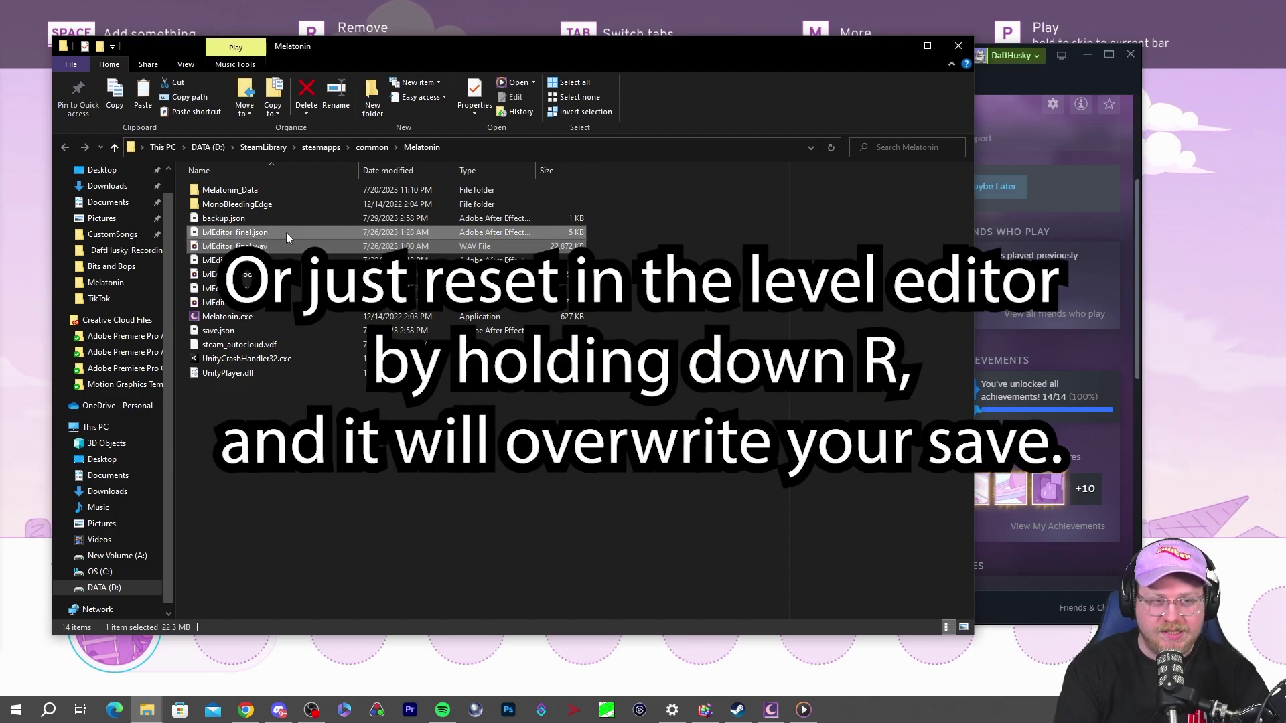
{"action": "right_click", "coordinate": [284, 234]}
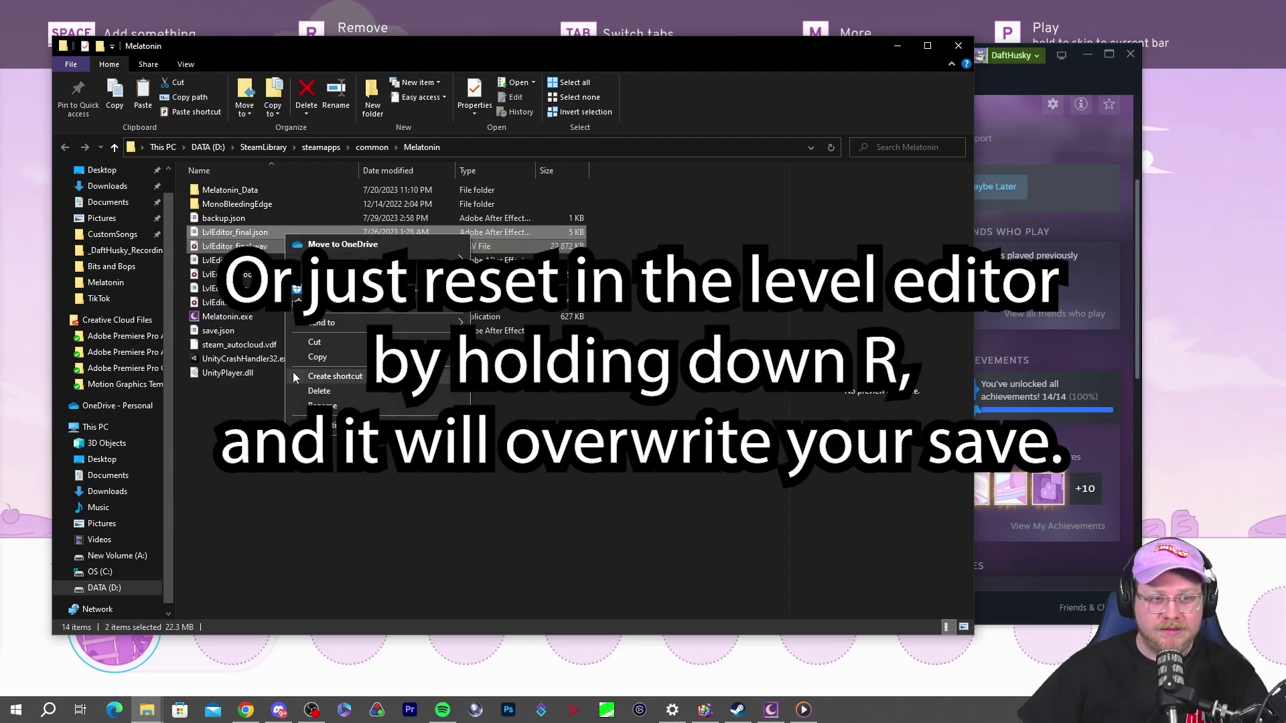
{"action": "left_click", "coordinate": [279, 492]}
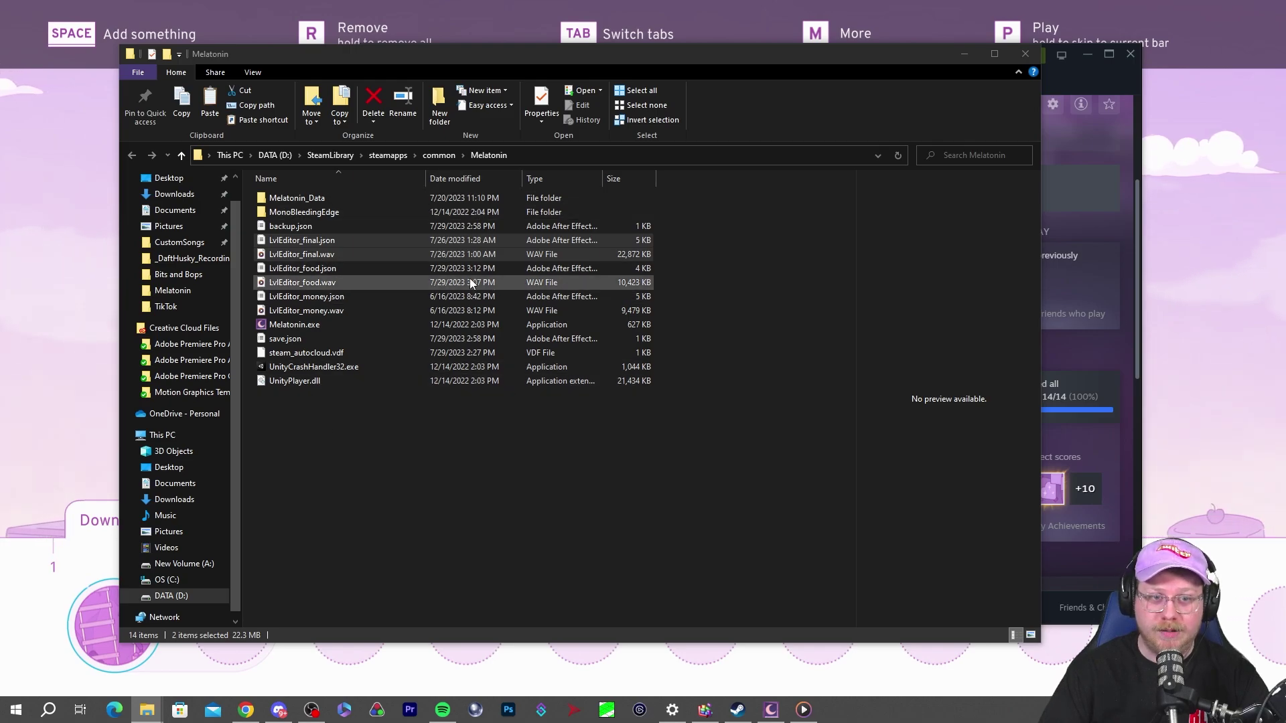
{"action": "left_click_drag", "start_coordinate": [301, 254], "coordinate": [154, 376]}
{"action": "left_click_drag", "start_coordinate": [3, 344], "coordinate": [0, 343]}
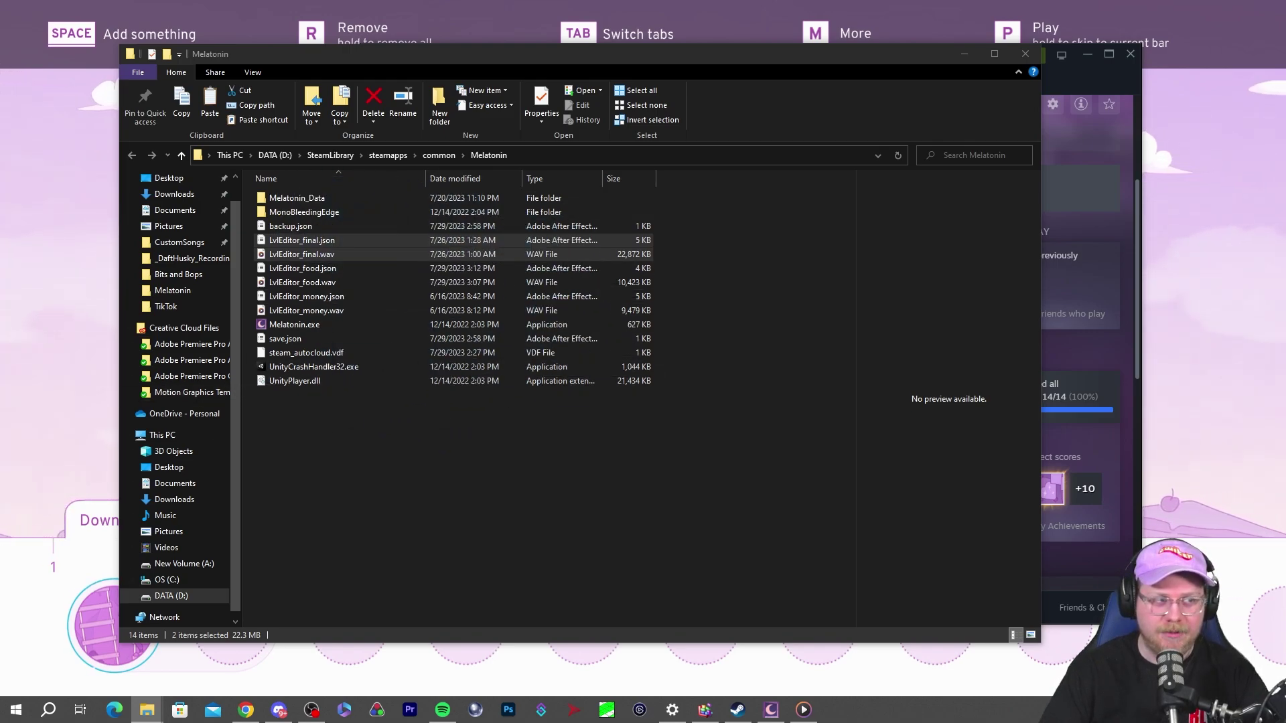
{"action": "left_click", "coordinate": [444, 457]}
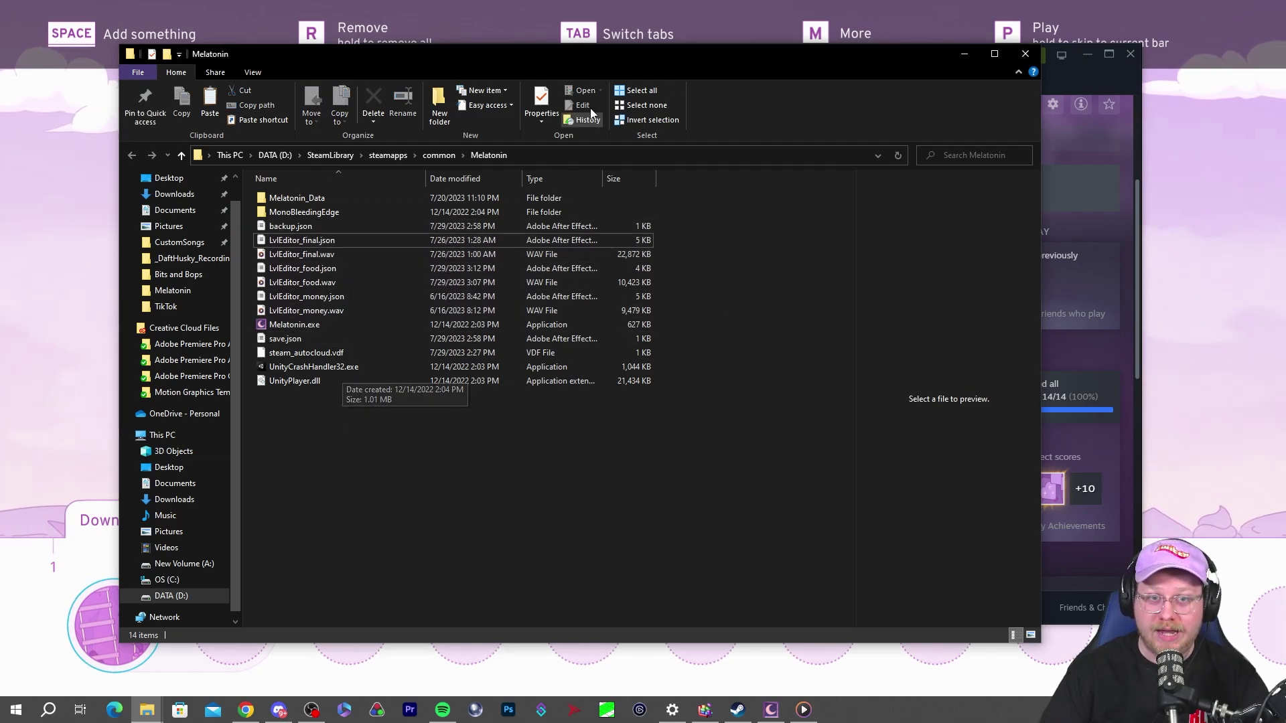
- Return to the Melatonin level editor and look over the first bars of the Downbeats timeline
{"action": "left_click", "coordinate": [1058, 60]}
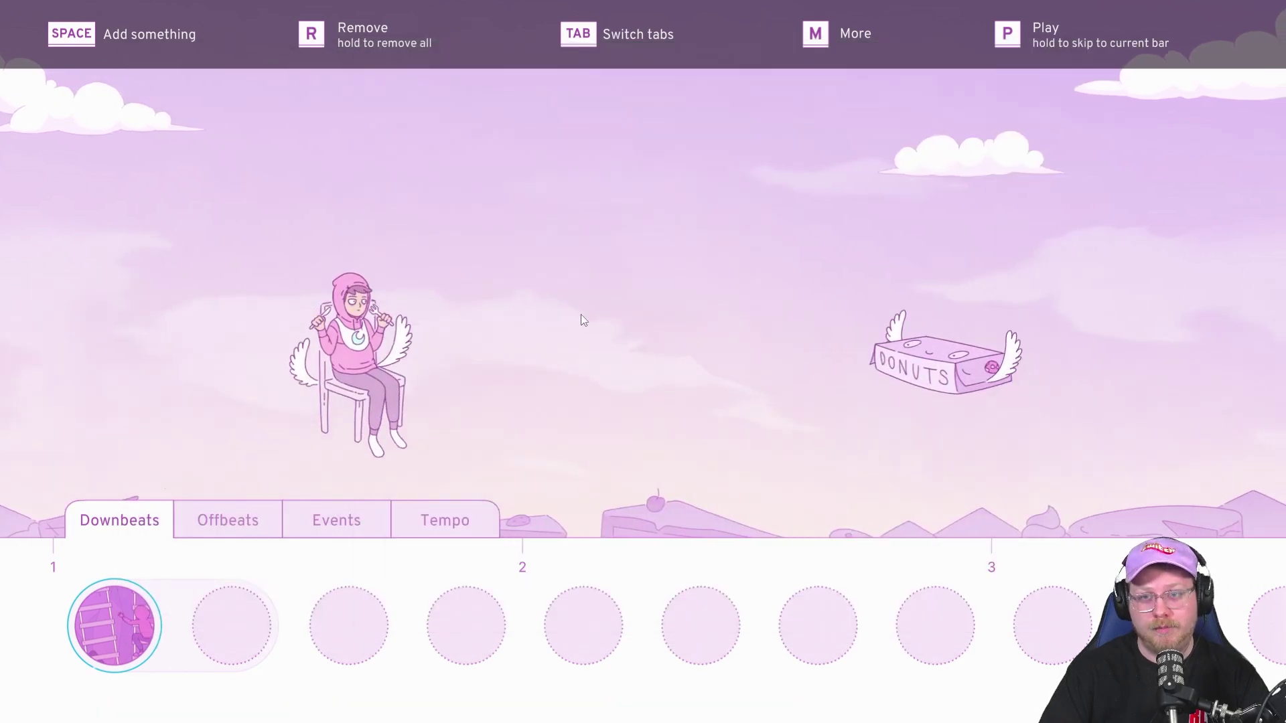
{"action": "scroll", "coordinate": [402, 630], "scroll_direction": "down", "scroll_amount": 2}
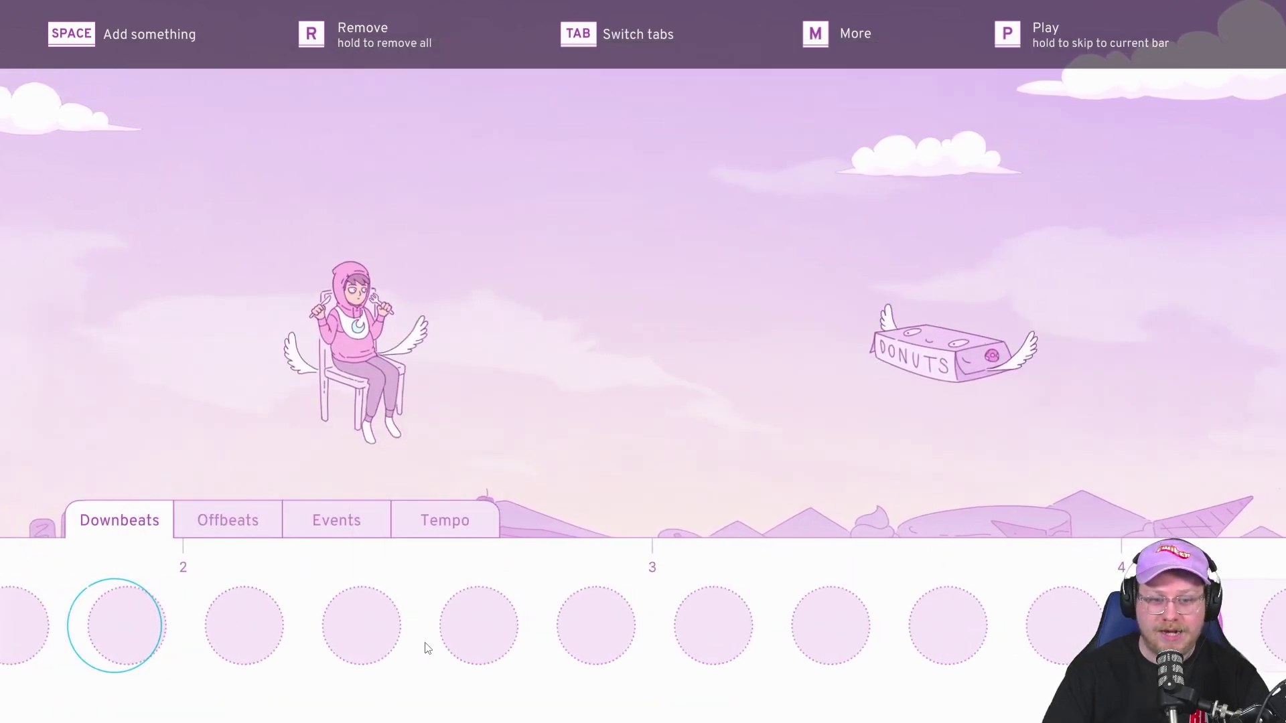
{"action": "scroll", "coordinate": [742, 648], "scroll_direction": "up", "scroll_amount": 2}
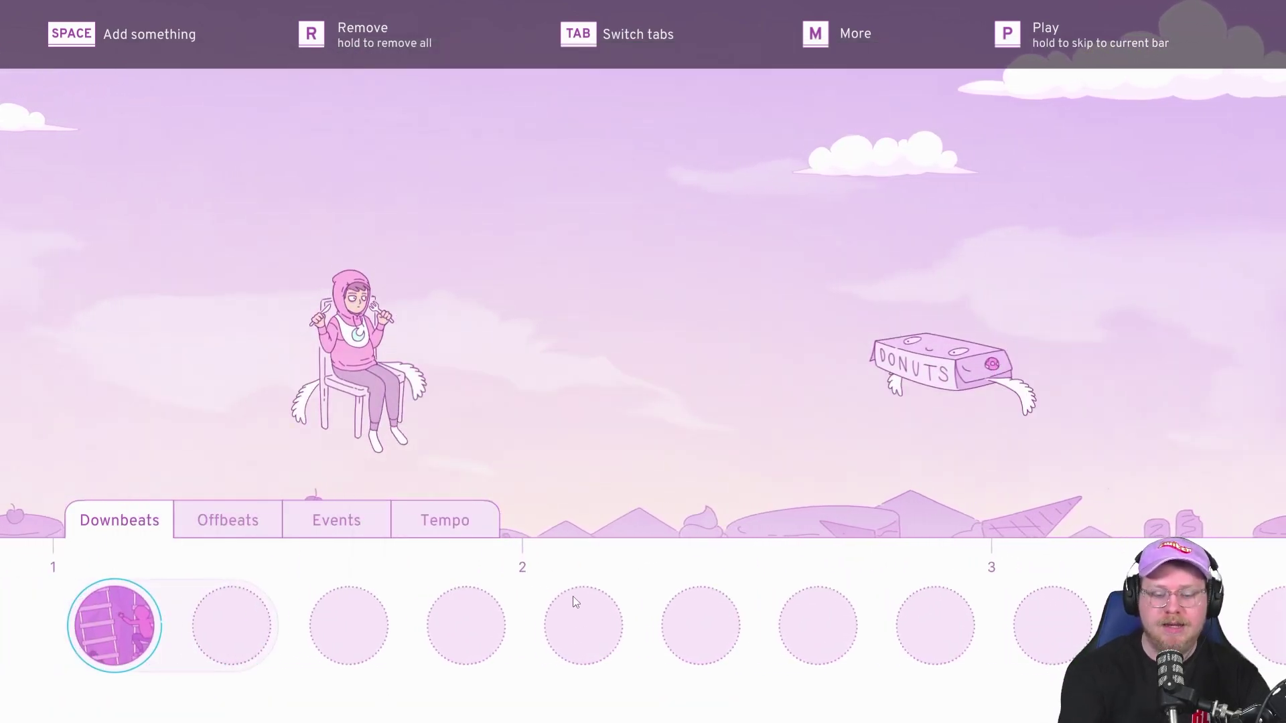